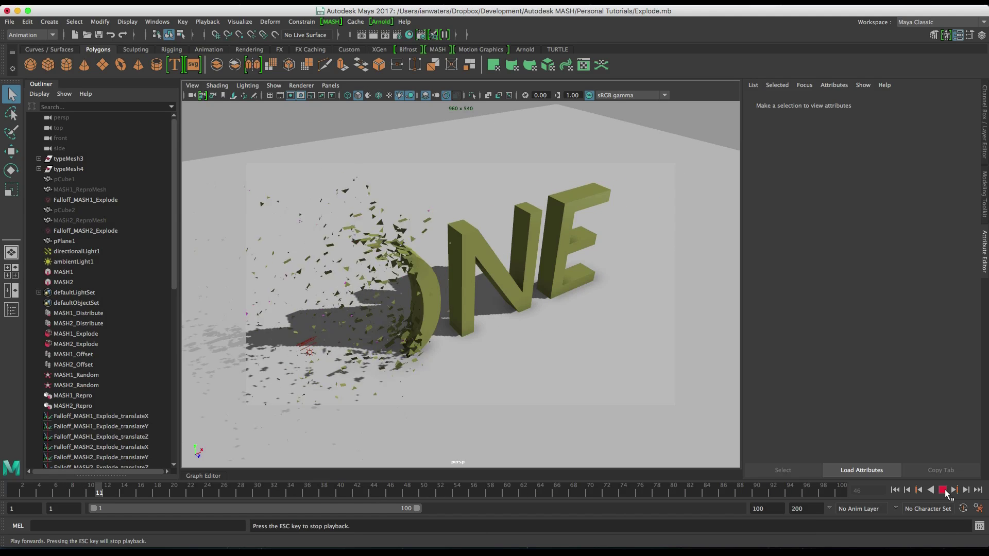
Step: Stop the explode playback and start a new empty scene, discarding changes to Explode.mb
left_click(39, 94)
left_click(54, 109)
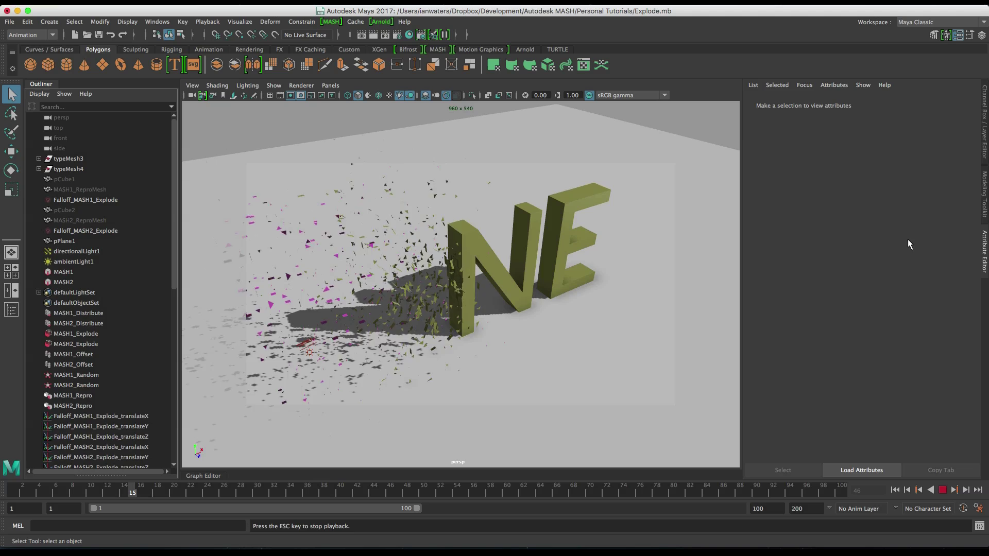
key("Escape")
key("super+n")
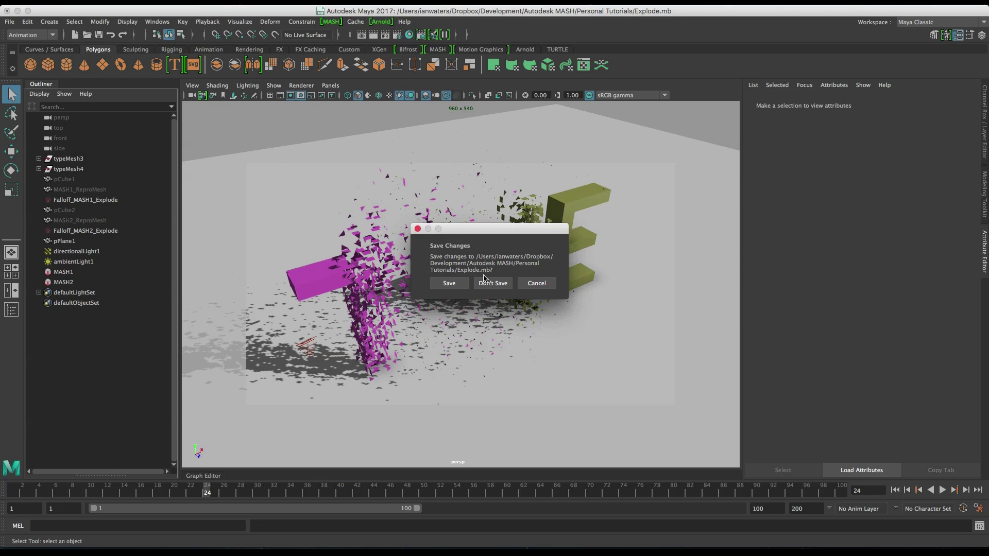
left_click(492, 283)
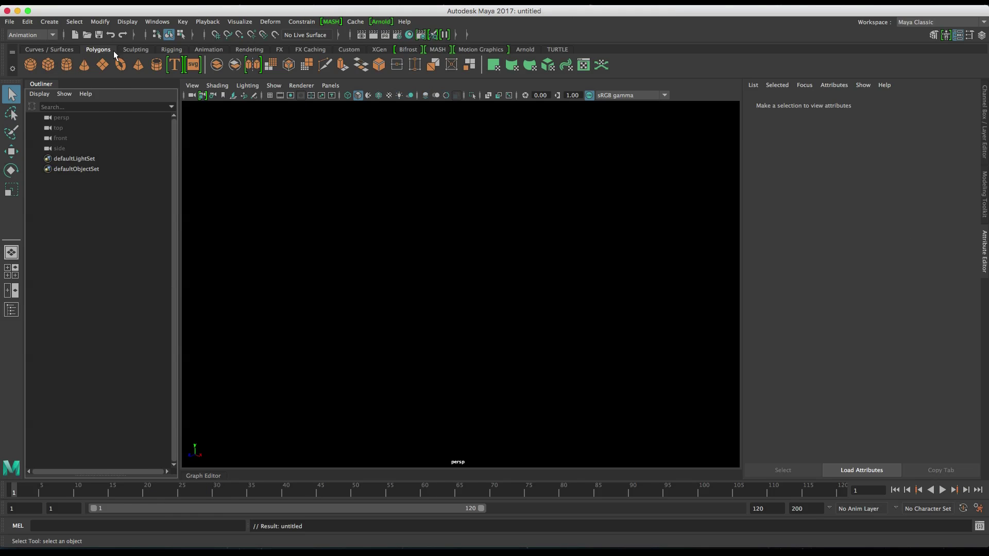
Step: Create a 3D type object and change its text from '3D Type' to 'ONE'
left_click(175, 66)
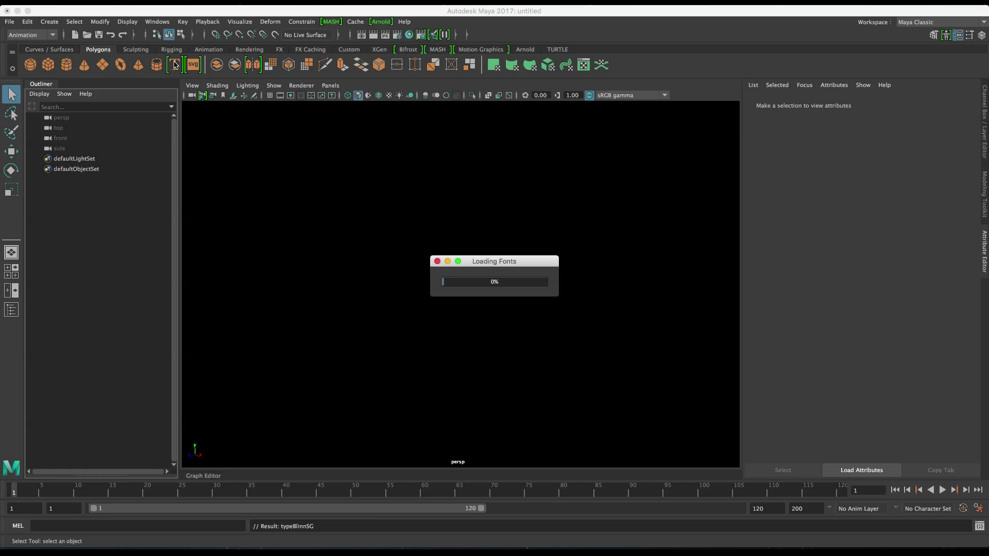
key("f")
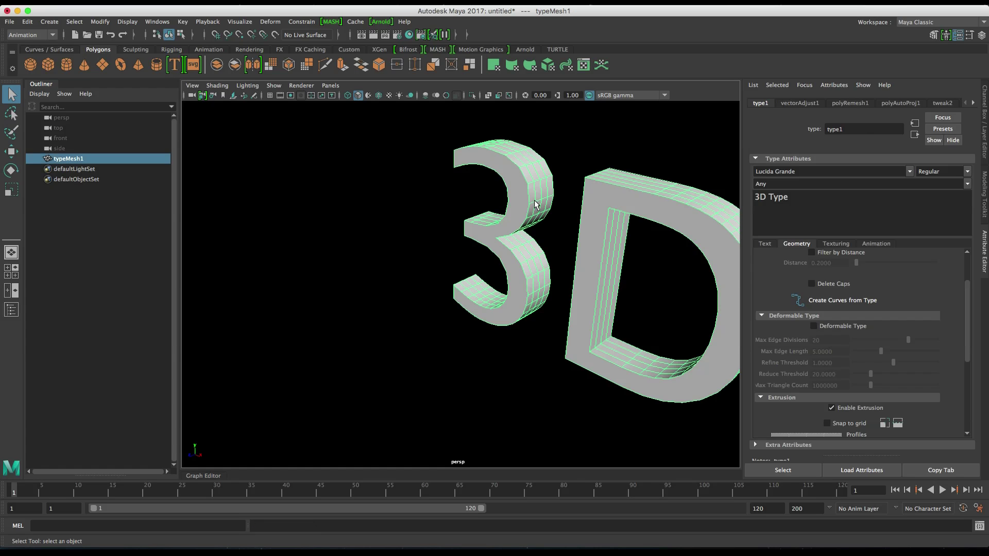
left_click(932, 103)
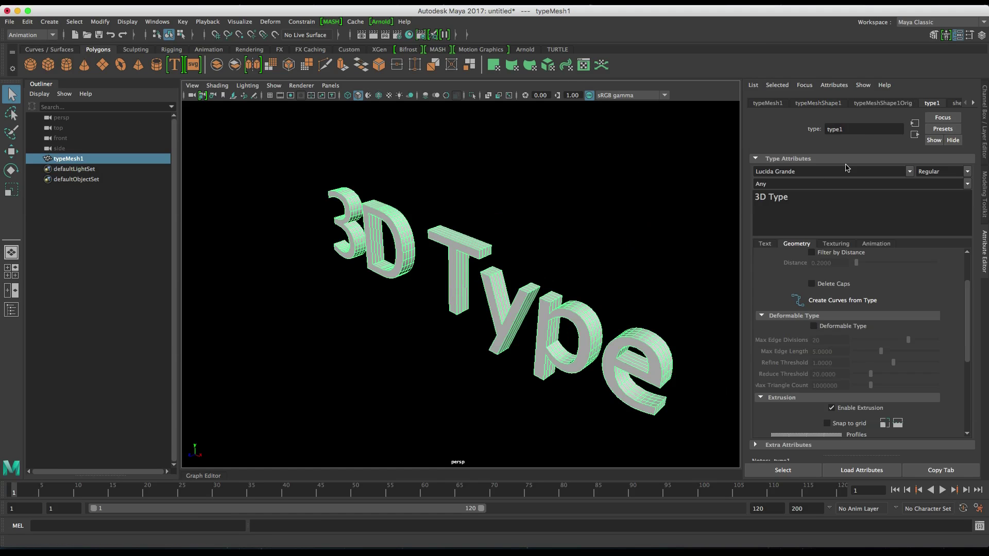
triple_click(790, 196)
type("ONE")
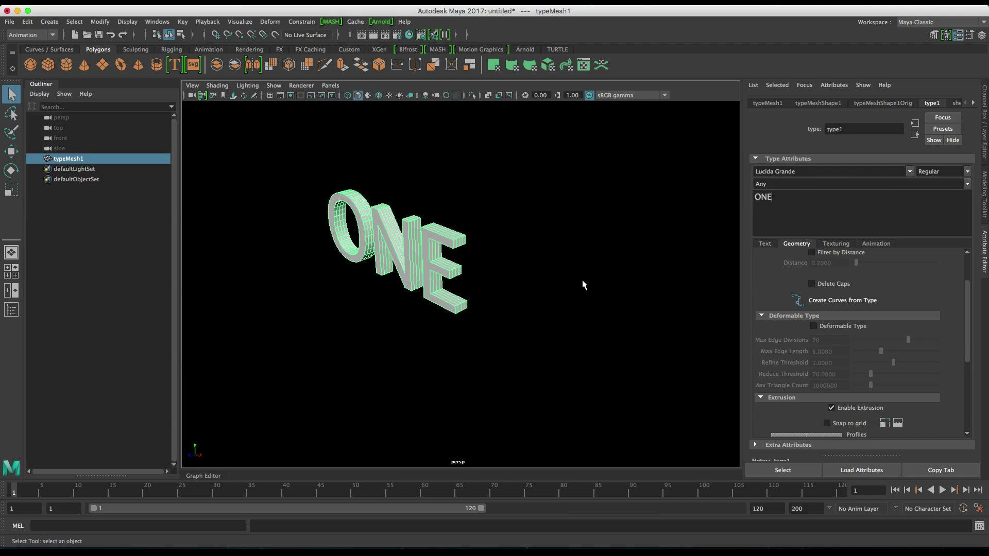
Step: Set the ONE text's font to Langdon
left_click_drag(430, 266, 532, 258, "alt")
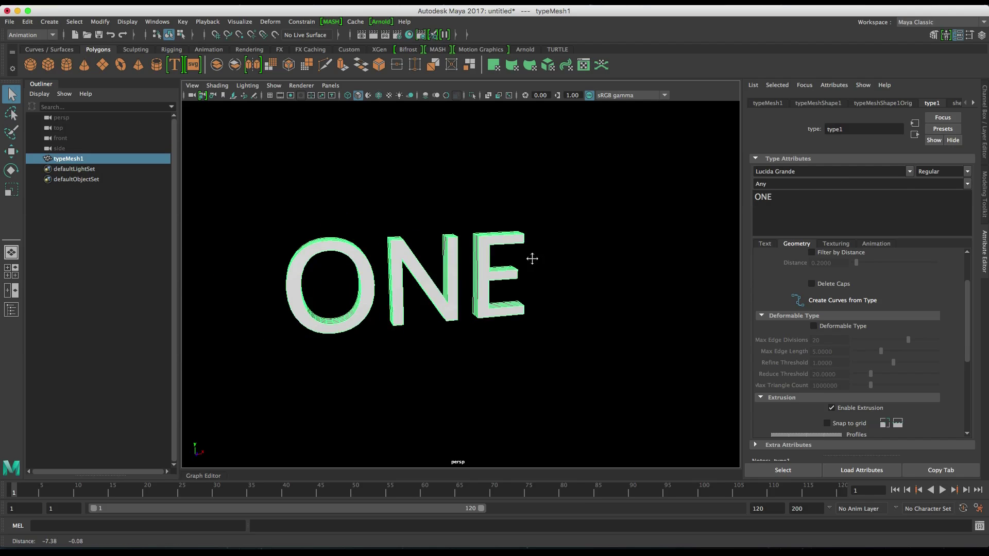
key("f")
left_click(862, 172)
type("LANgdon")
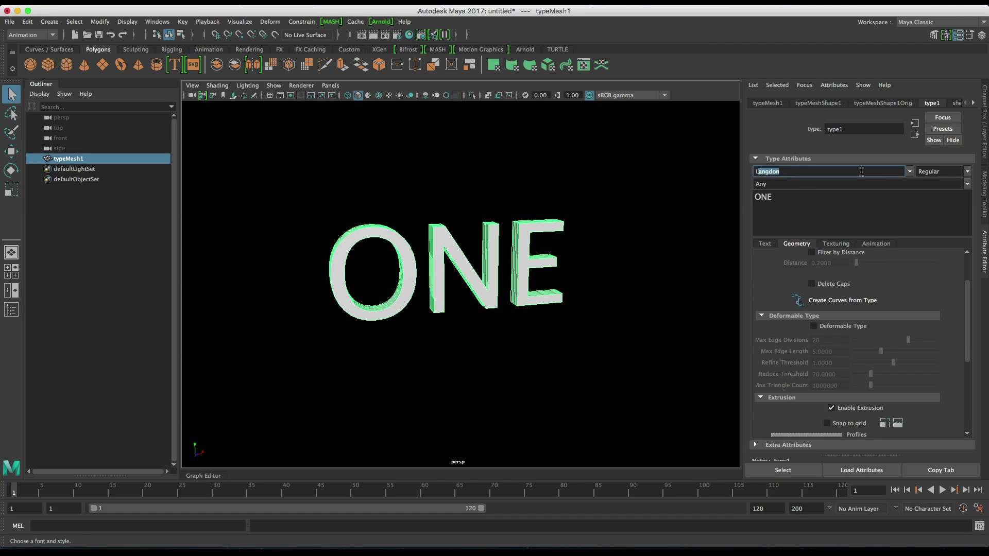
key("Return")
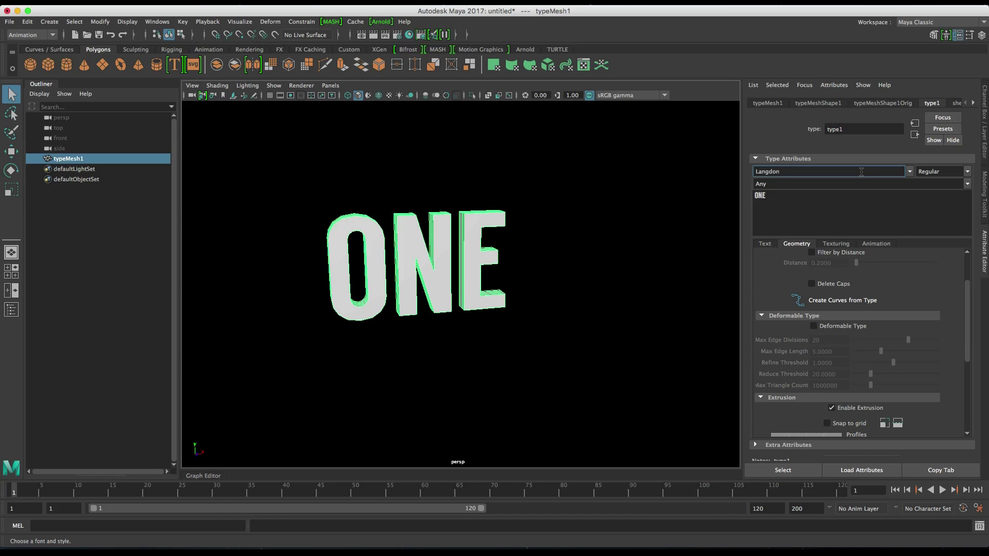
Step: Raise the ONE type's Curve Resolution from 4 to 7
left_click_drag(413, 269, 430, 280, "alt")
right_click_drag(430, 281, 567, 335, "alt")
scroll(811, 285, "up", 3)
left_click_drag(883, 266, 908, 267)
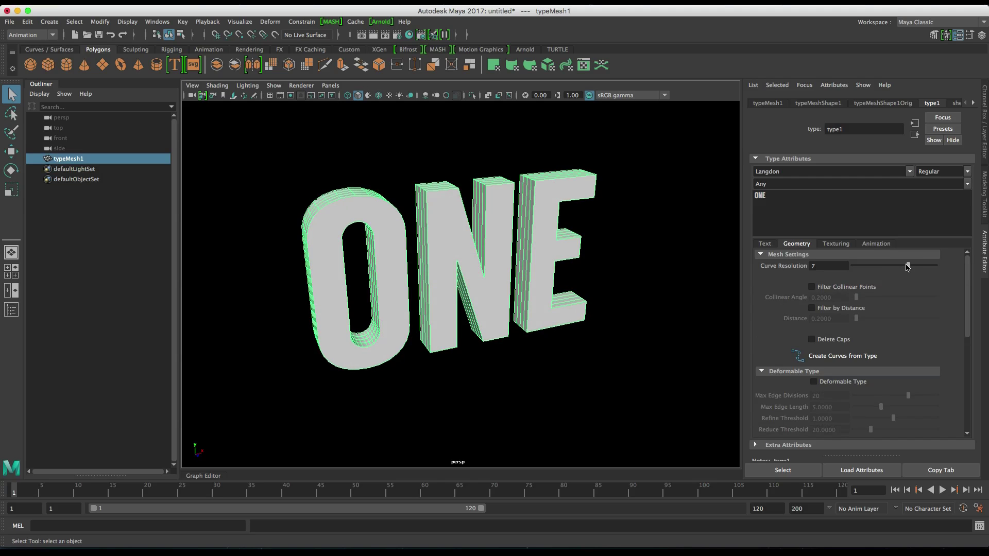
left_click_drag(315, 241, 382, 256, "alt")
Step: Deepen the letters' Extrude Distance from 2.5 to about 5.89
scroll(842, 376, "down", 10)
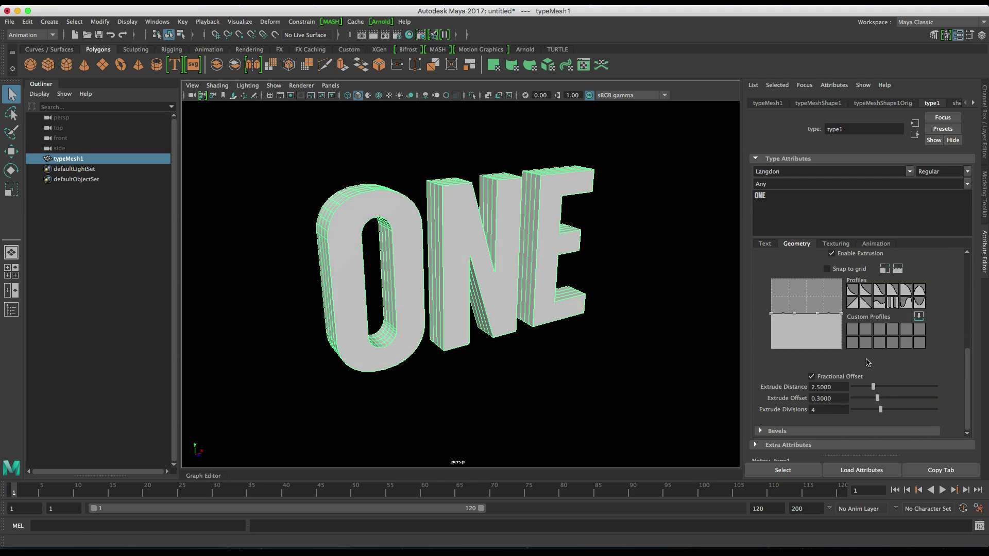
left_click_drag(874, 388, 907, 387)
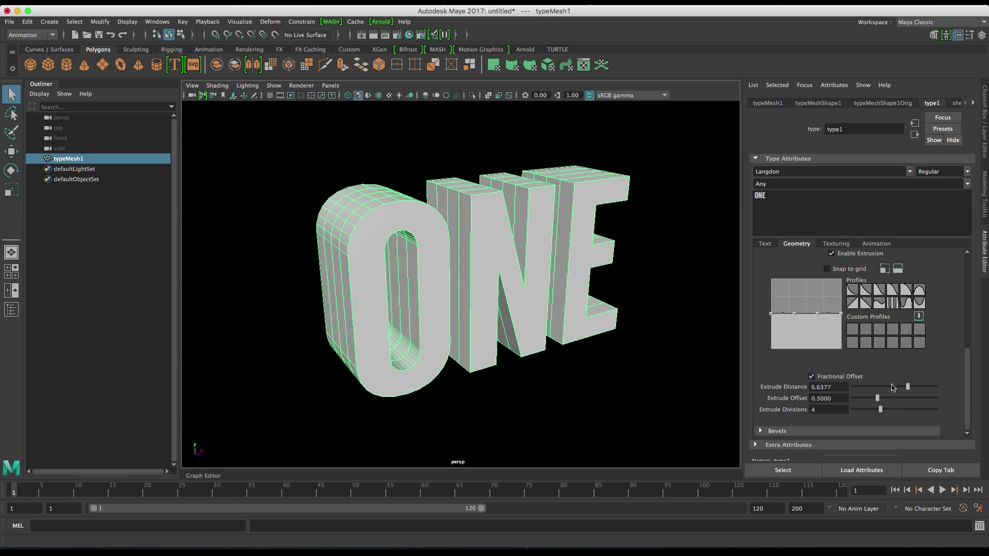
left_click_drag(711, 330, 600, 329, "alt")
left_click_drag(907, 387, 902, 387)
scroll(813, 353, "up", 10)
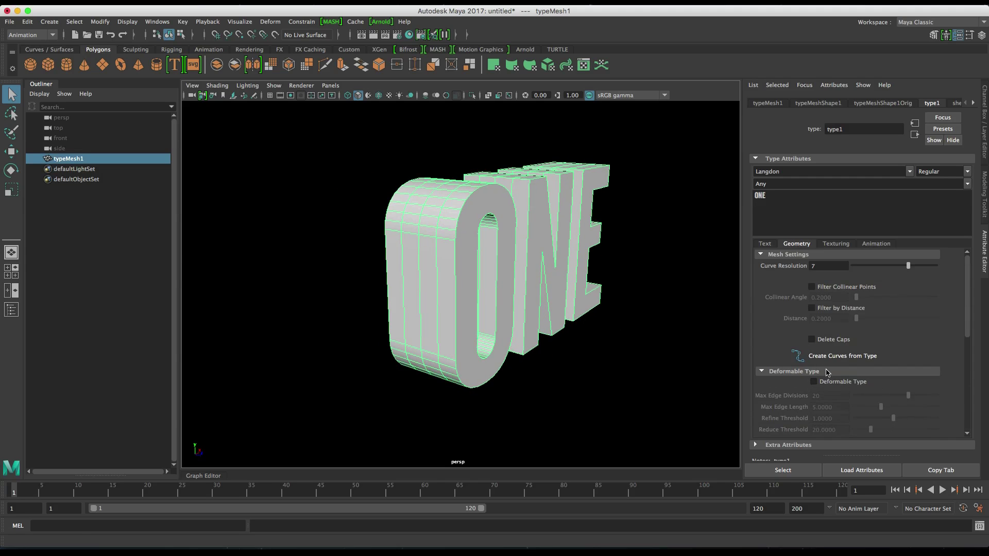
Step: Turn on Deformable Type and lower Max Edge Length to 0.01 for denser triangles
left_click(814, 381)
left_click_drag(469, 272, 490, 264, "alt")
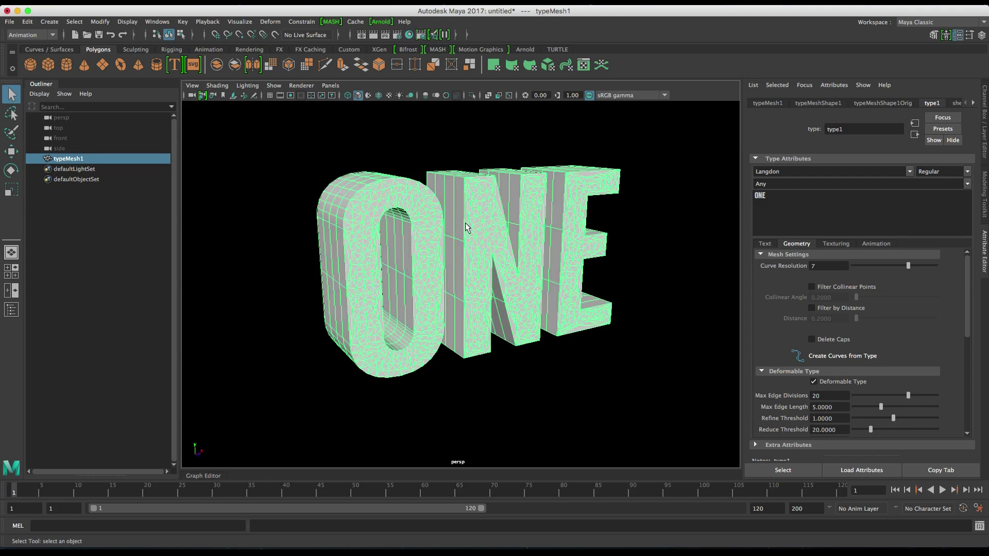
left_click_drag(477, 236, 433, 206, "alt")
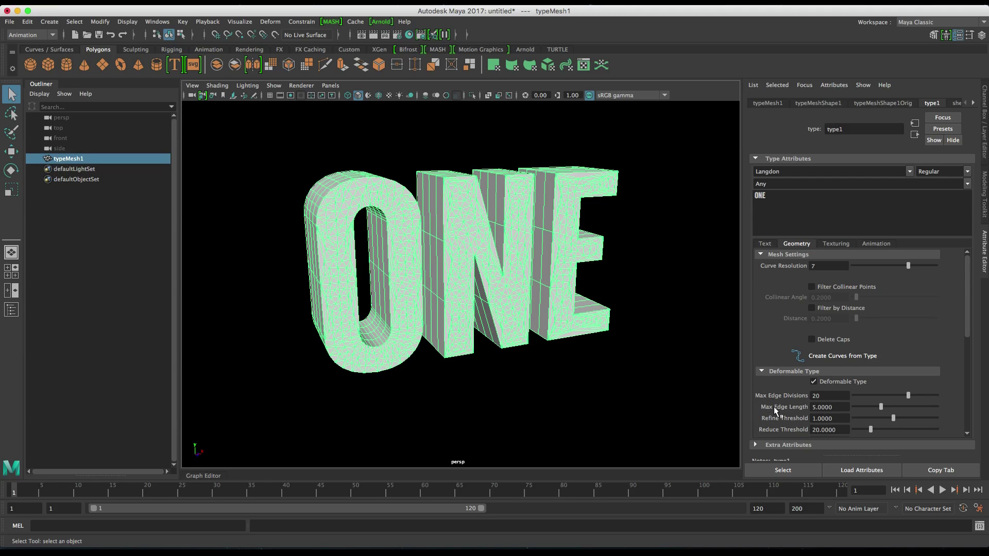
left_click_drag(774, 407, 524, 408, "ctrl")
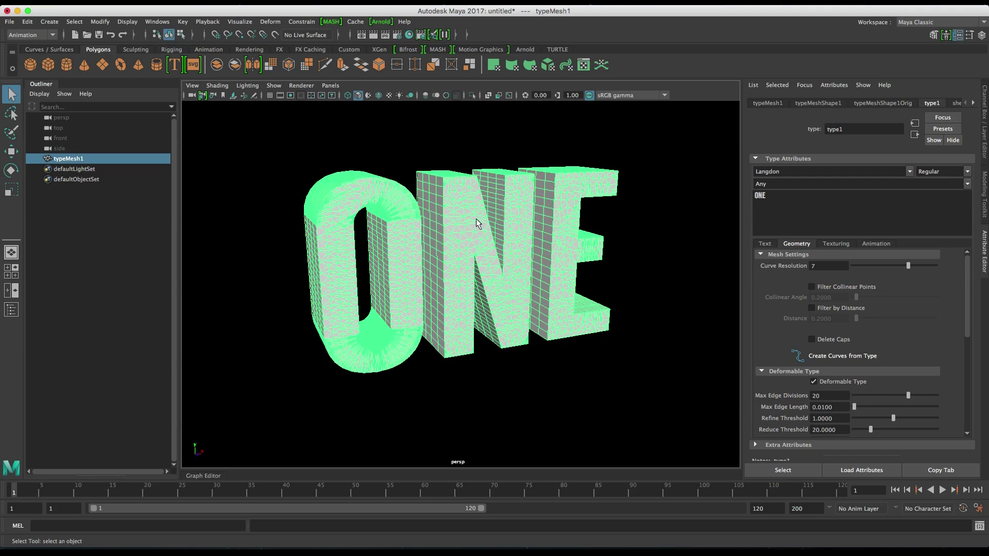
left_click_drag(477, 223, 498, 256, "alt")
Step: Increase Extrude Divisions to 10 and settle on a frontal view of ONE
scroll(874, 408, "down", 10)
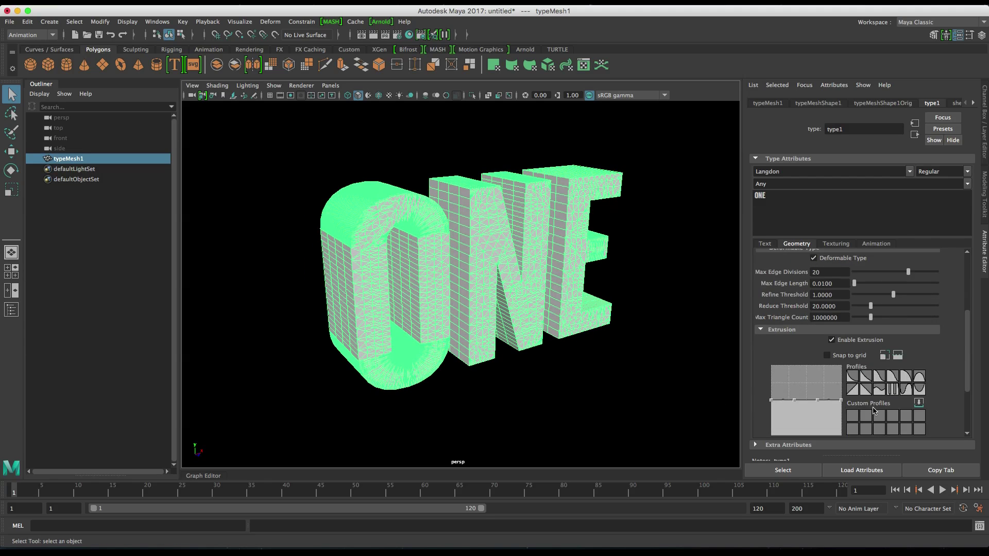
left_click_drag(891, 413, 939, 411)
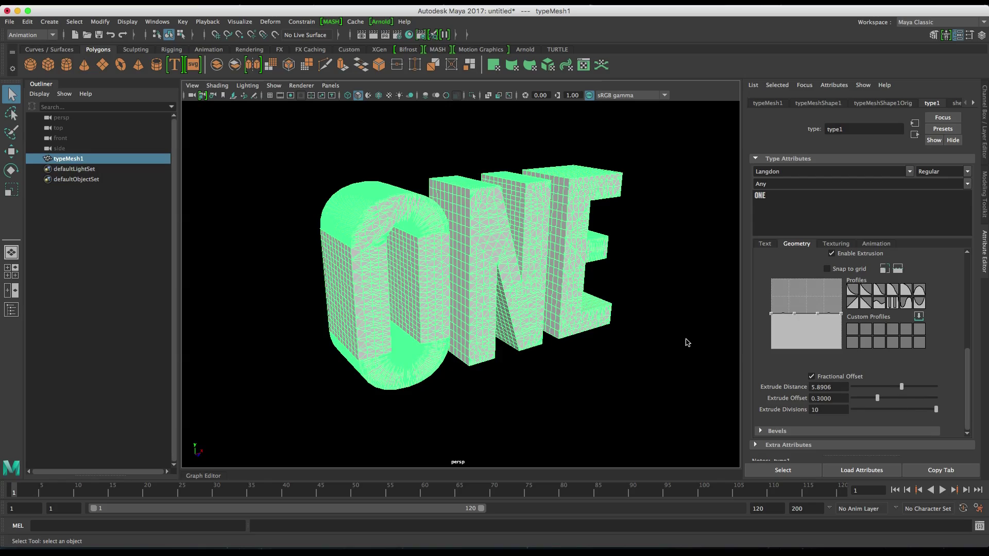
left_click_drag(589, 312, 616, 316, "alt")
right_click_drag(617, 316, 578, 325, "alt")
left_click_drag(579, 325, 651, 314, "alt")
scroll(864, 335, "up", 5)
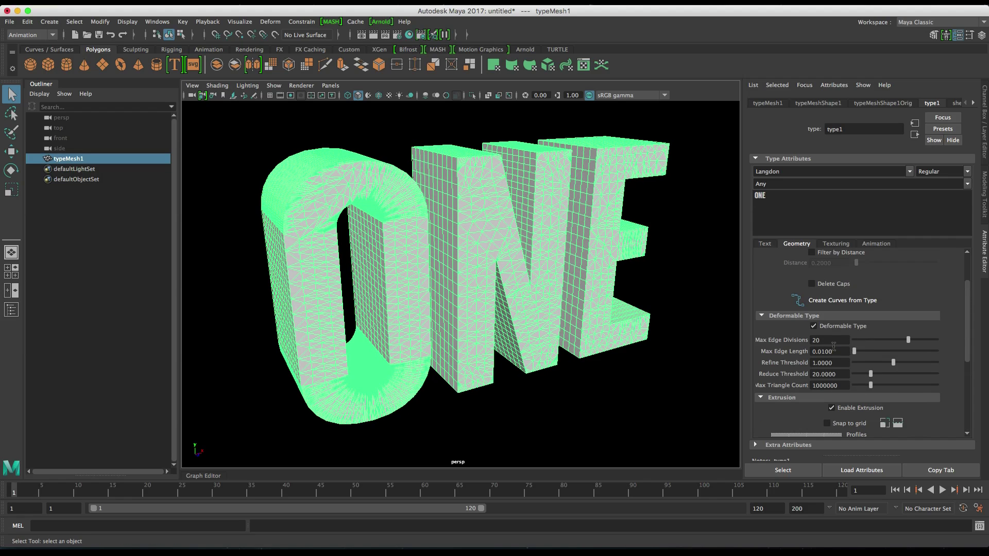
Step: Raise Max Edge Length in stages (0.1, 0.12, 0.2, 0.4, 0.45) up to 0.5
left_click_drag(833, 351, 822, 351)
type("1")
key("Return")
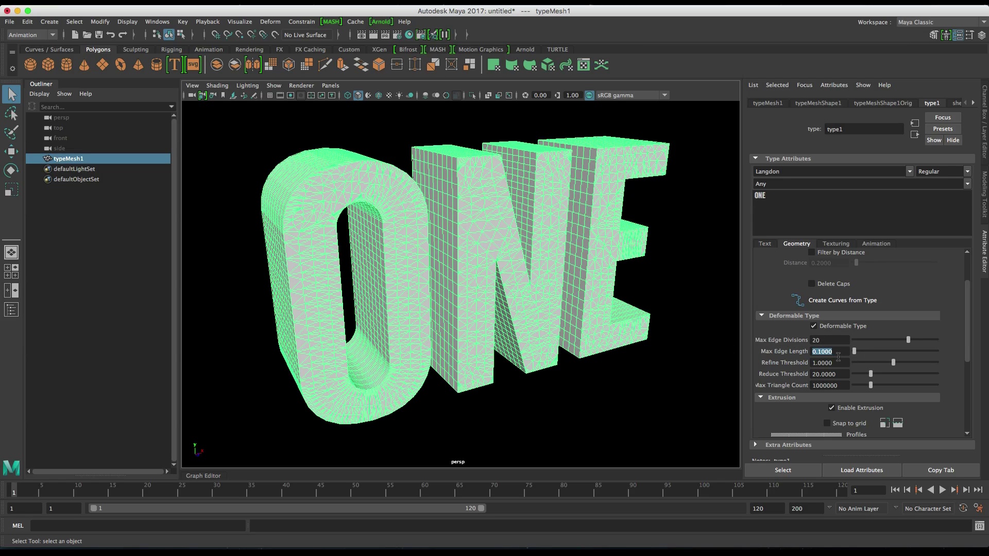
type("0.12")
key("Return")
type("0.2")
key("Return")
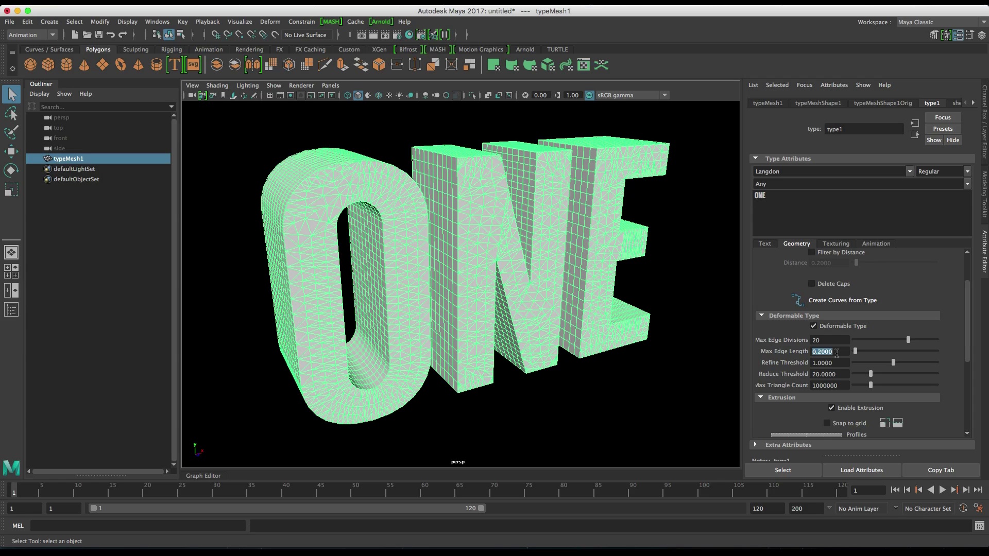
type("0.4")
key("Return")
type("0.45")
key("Return")
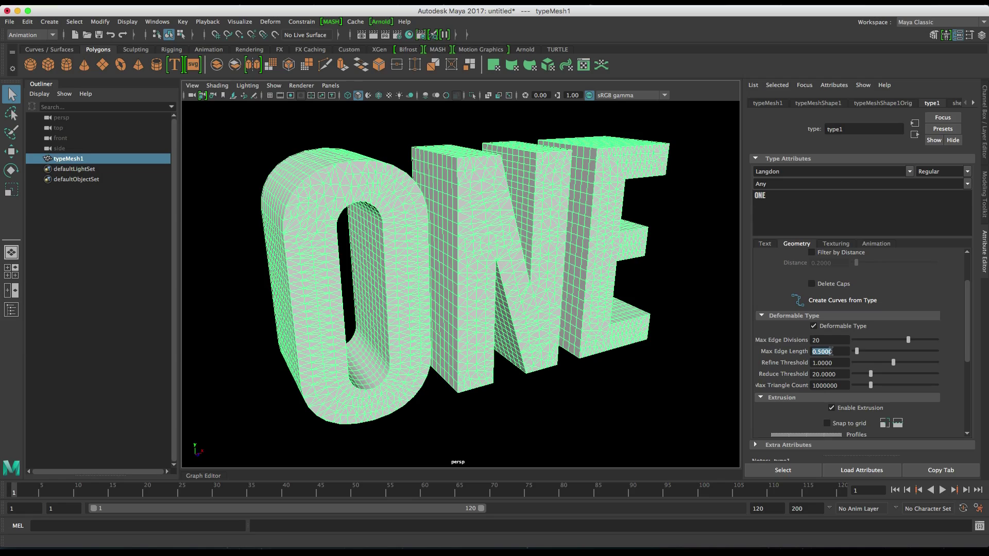
Step: Select the type node and turn on Wireframe on Shaded
left_click_drag(625, 319, 552, 255, "alt")
left_click(783, 470)
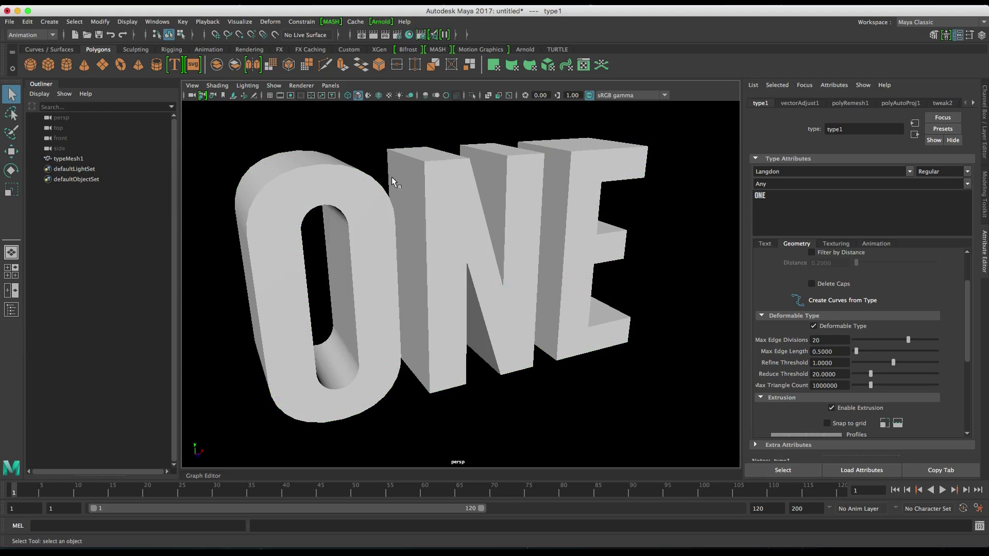
left_click(378, 95)
left_click_drag(542, 260, 449, 286, "alt")
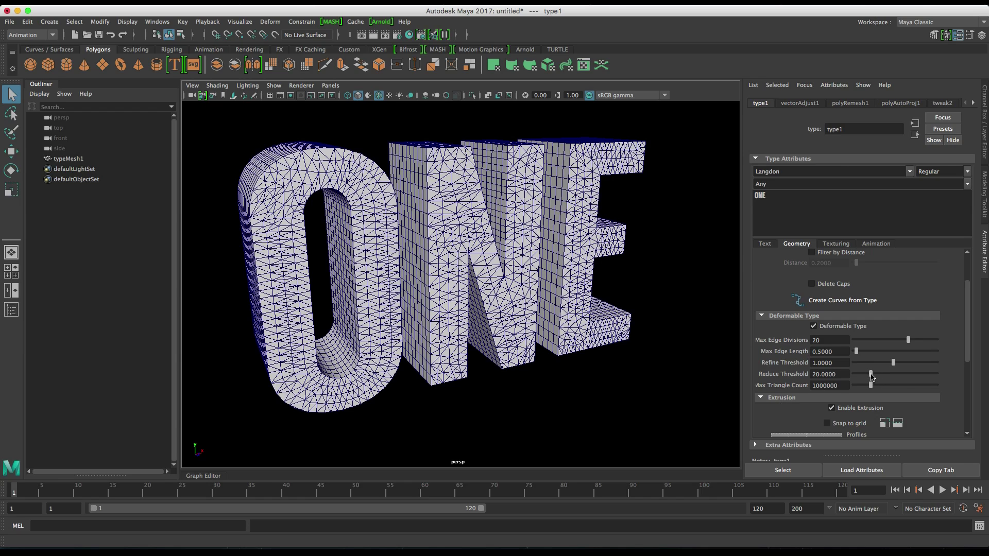
Step: Set Reduce Threshold to 83.6478 and Refine Threshold to 0.6616
left_click_drag(871, 374, 923, 375)
left_click(882, 362)
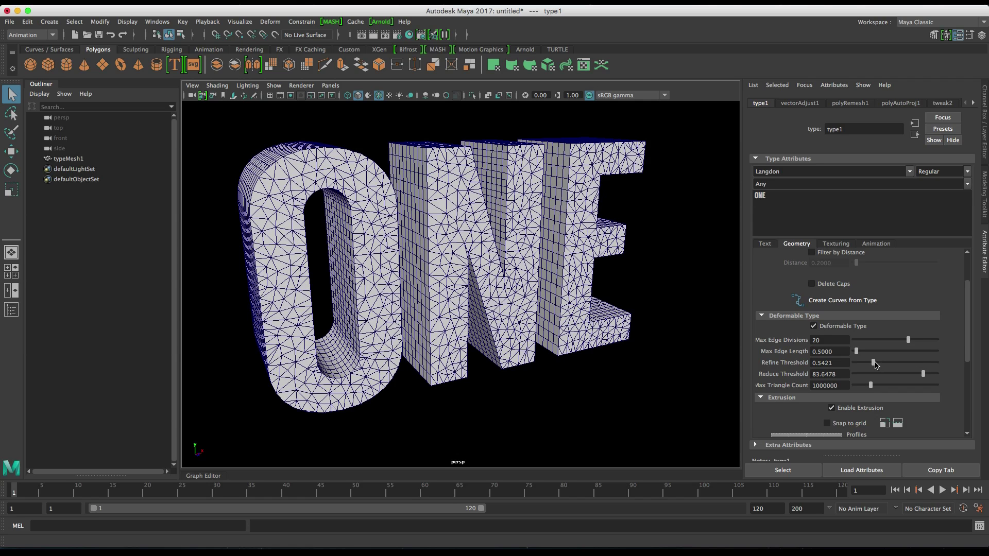
left_click_drag(875, 363, 879, 363)
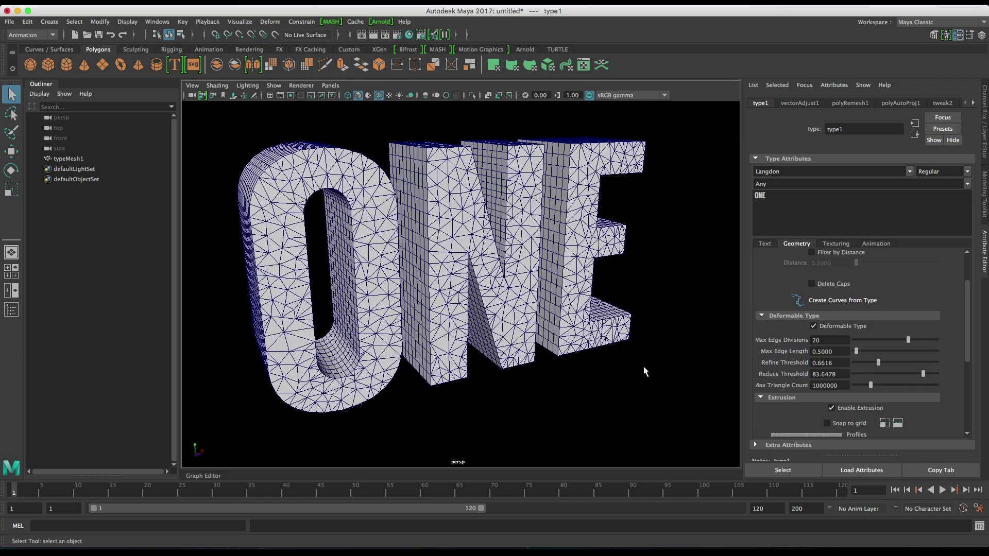
right_click_drag(647, 309, 585, 354, "alt")
key("XF86AudioLowerVolume")
key("XF86AudioLowerVolume")
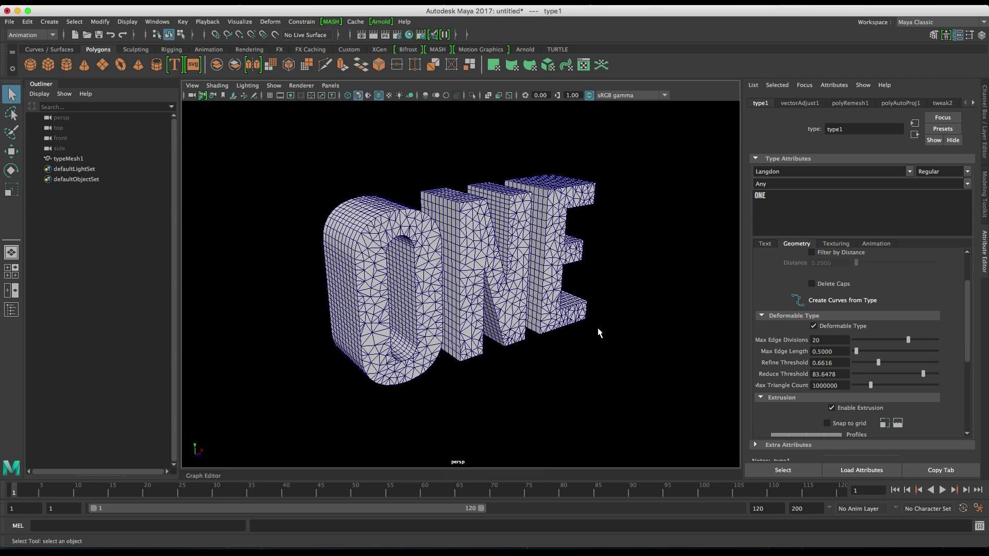
Step: Set the polyCube1 Width, Height and Depth to 0.1
left_click_drag(598, 333, 586, 328, "alt")
left_click(48, 65)
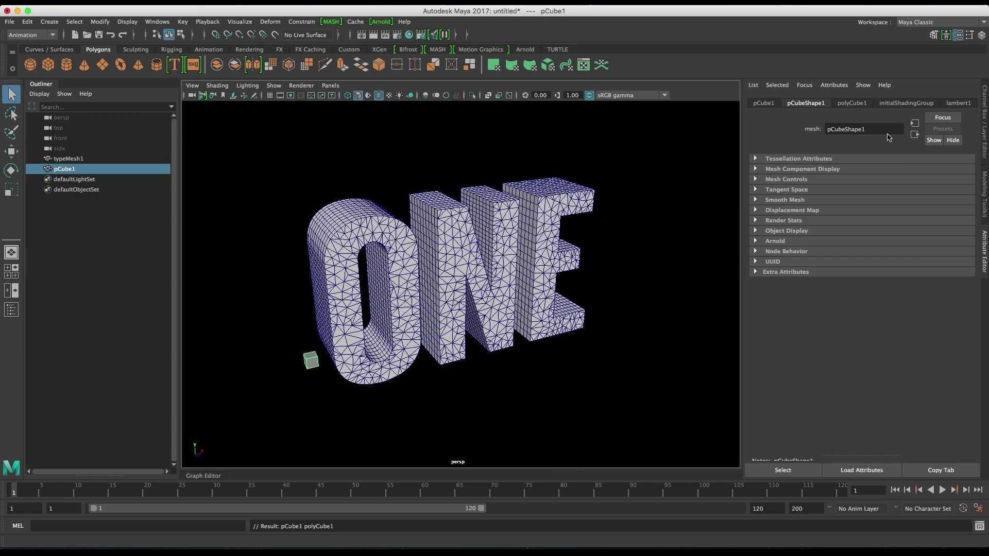
left_click(847, 104)
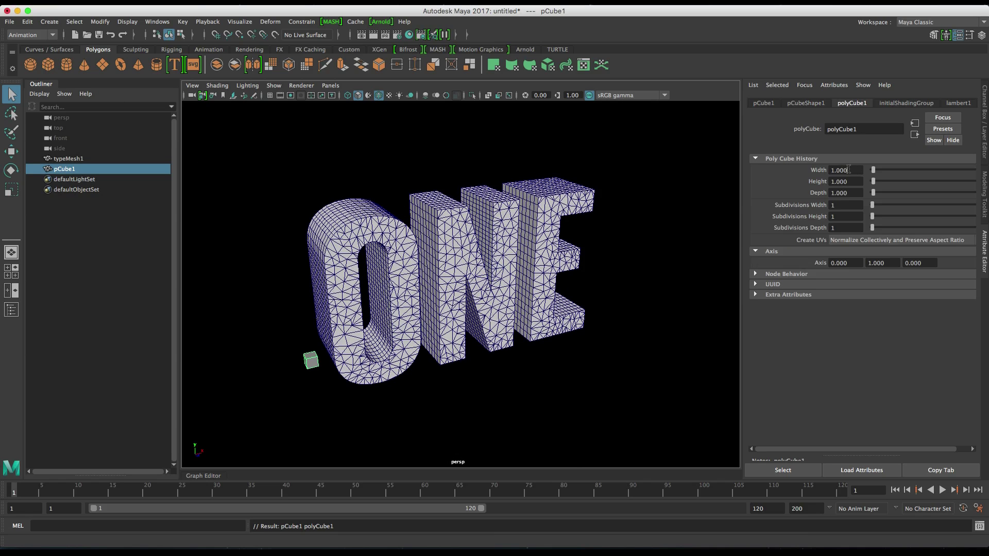
left_click(849, 170)
type(".1")
key("Tab")
type(".1")
key("Tab")
type(".1")
key("Return")
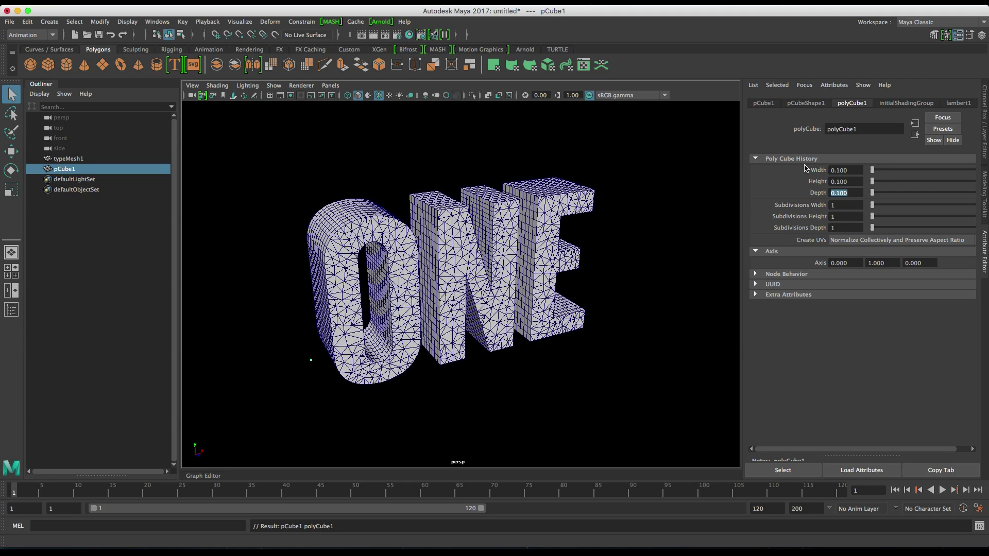
Step: Assign a new Phong material to the cube and set its color to red
left_click(311, 364)
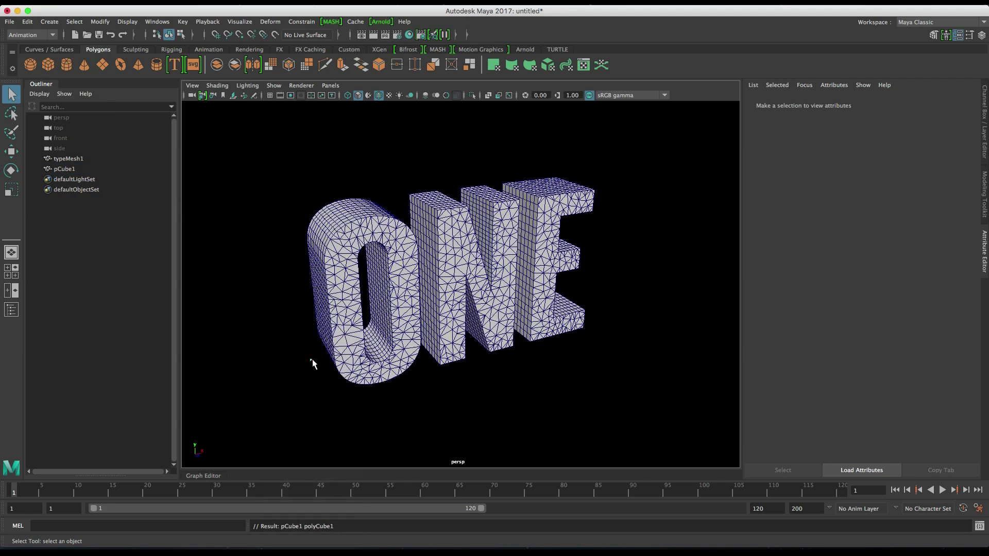
right_click(311, 364)
left_click(312, 361)
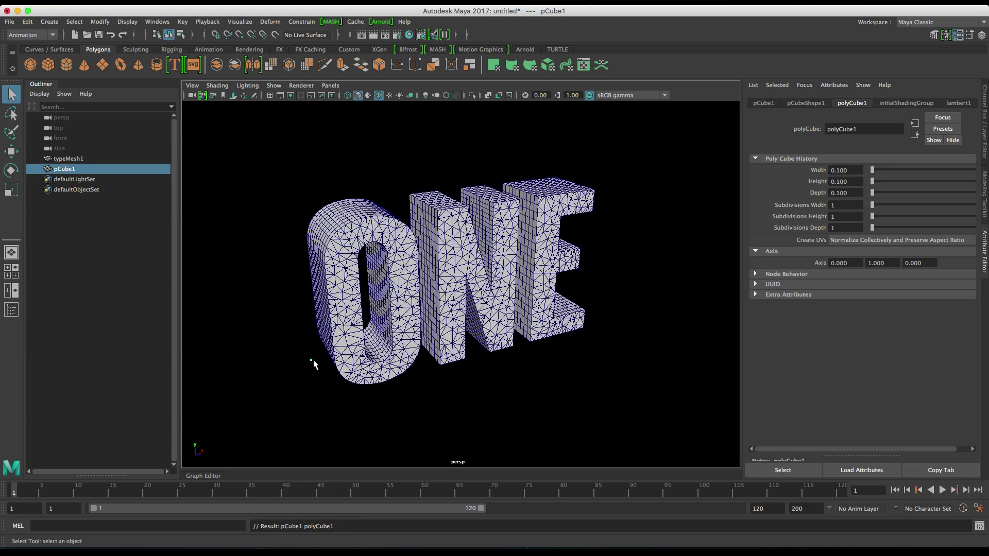
right_click(313, 361)
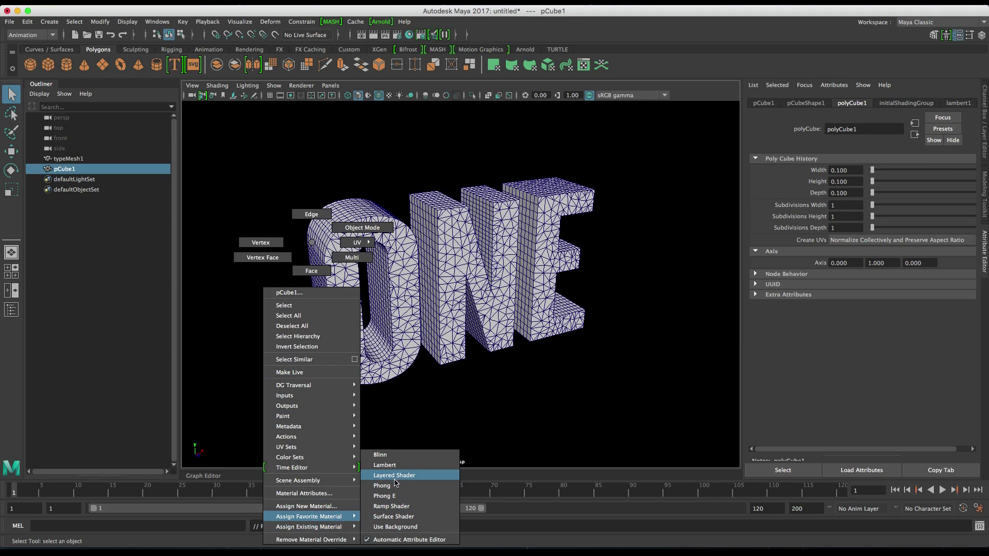
left_click(400, 484)
left_click(847, 221)
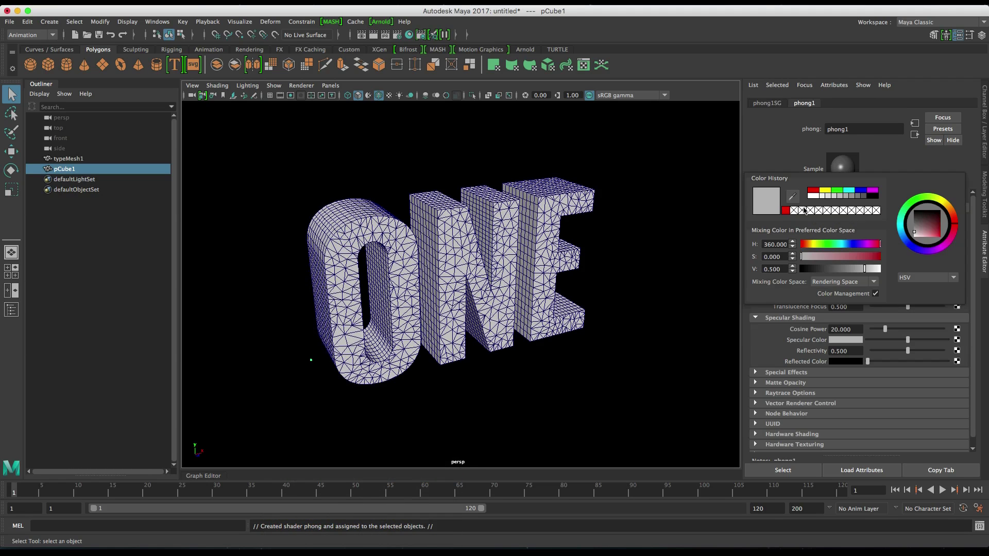
left_click(784, 209)
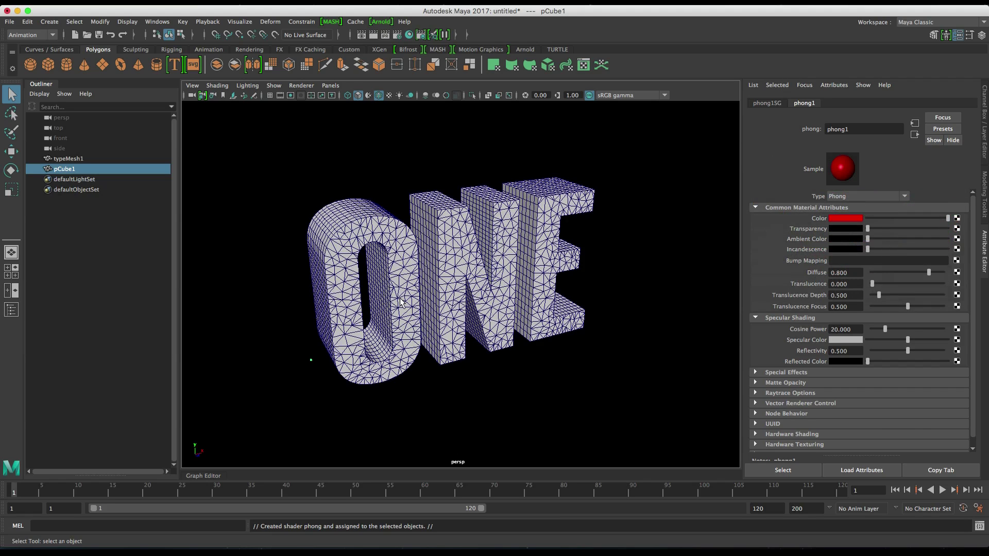
Step: Create a MASH network from the cube and connect typeMesh1 as MASH1_Distribute's Input Mesh
left_click(331, 21)
left_click(339, 40)
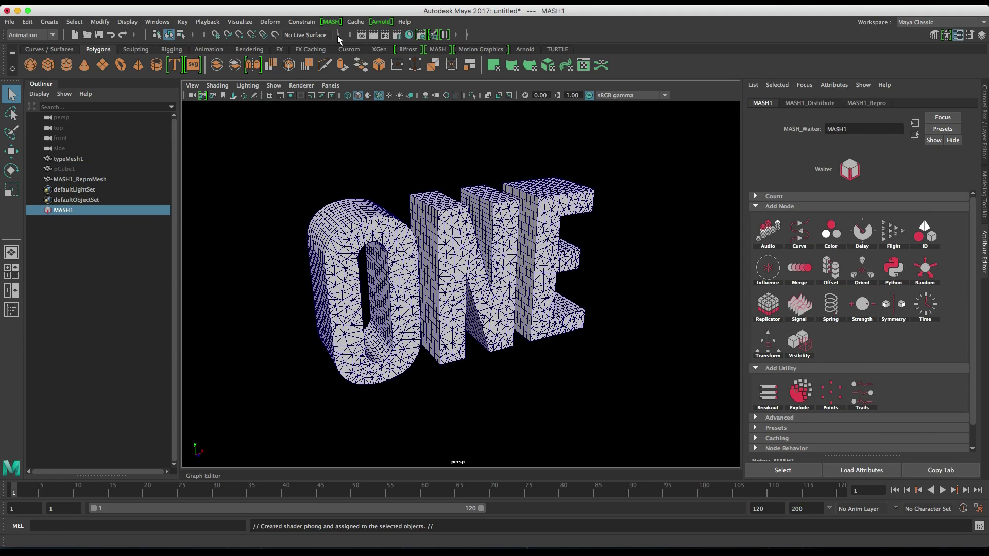
left_click(805, 105)
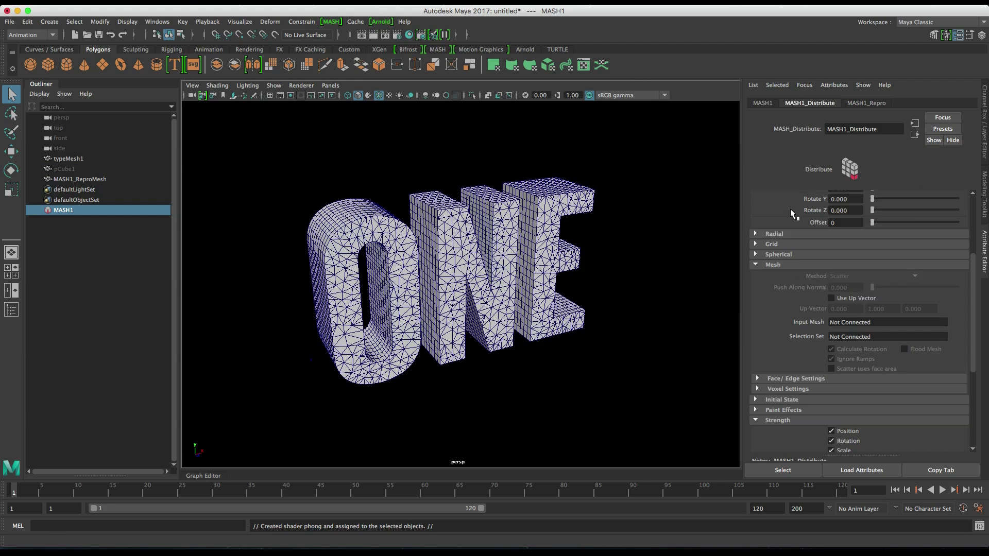
left_click(773, 265)
scroll(802, 287, "up", 3)
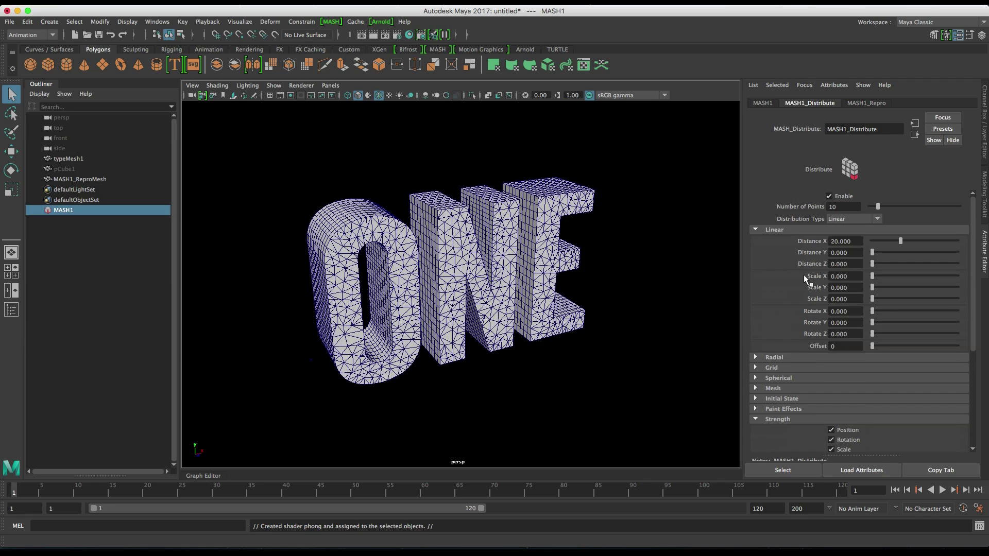
left_click(773, 389)
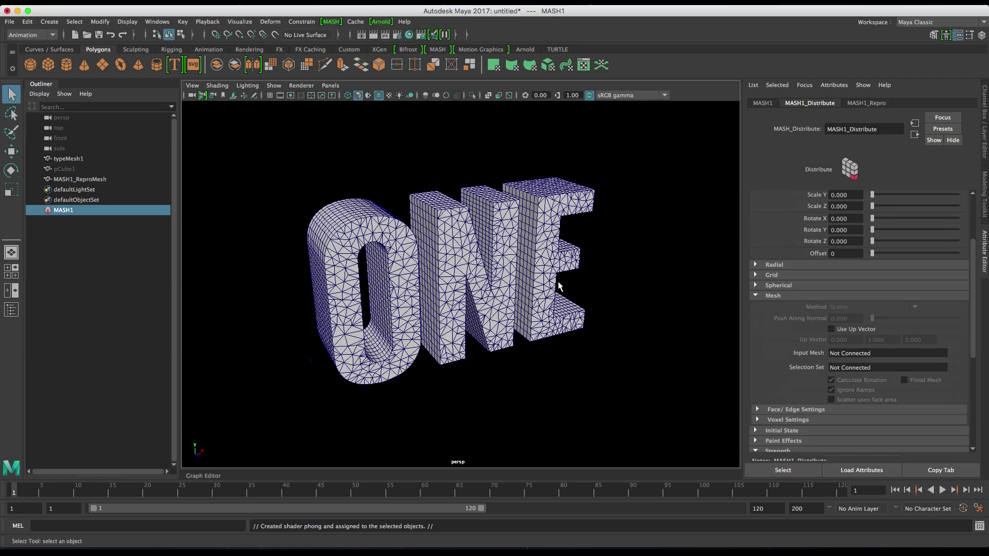
middle_click_drag(67, 164, 884, 354)
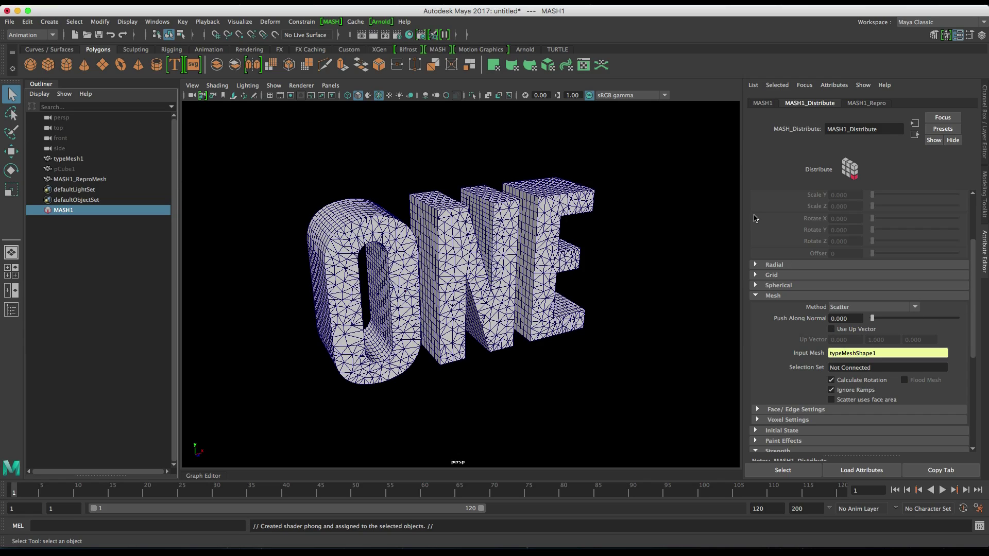
key("ctrl+z")
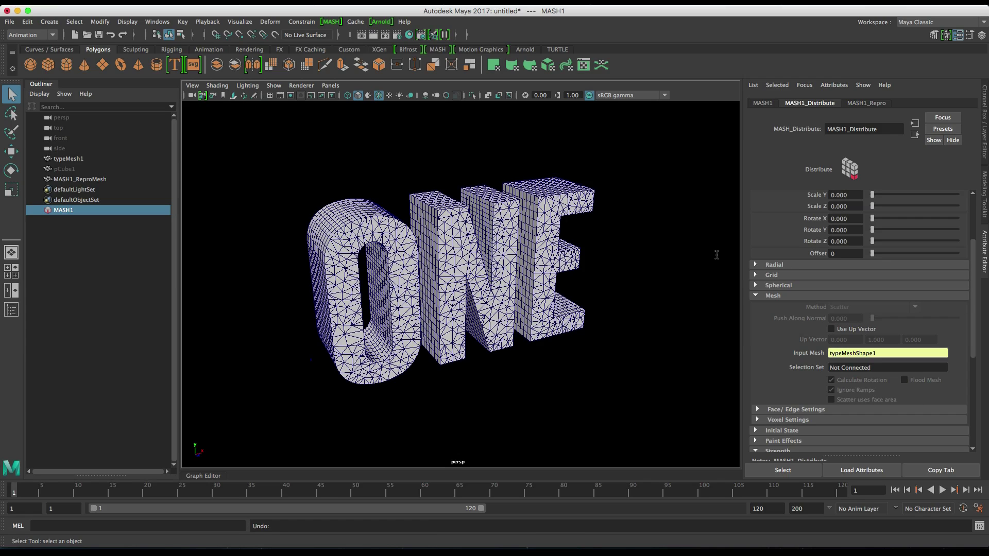
Step: Undo the input mesh connection, then duplicate the ONE text mesh and name the copy 'one'
key("ctrl+z")
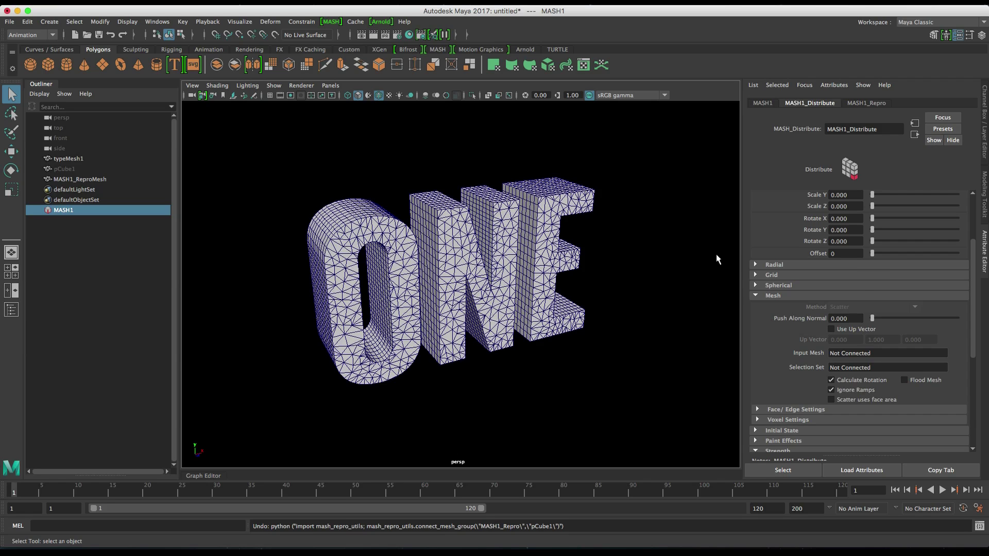
left_click(392, 240)
key("ctrl+d")
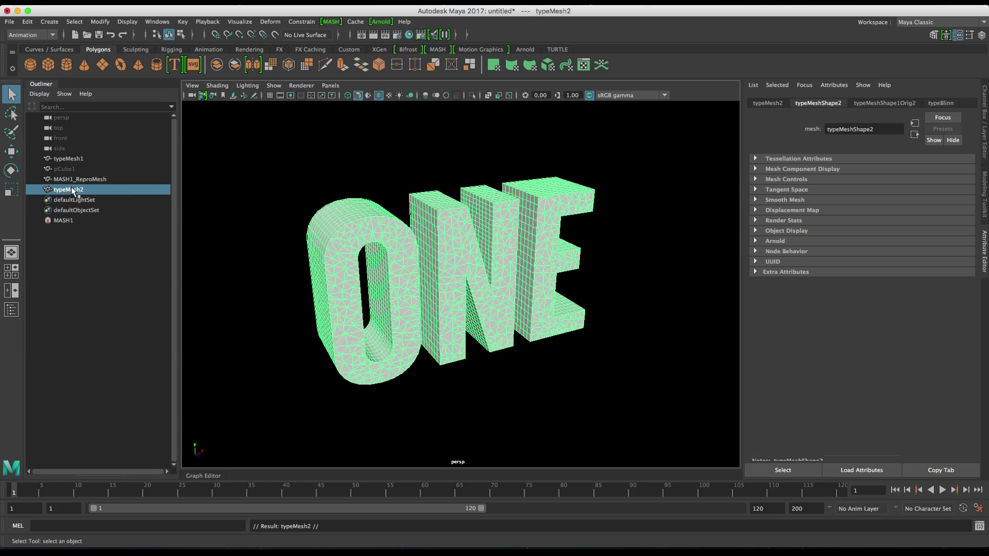
double_click(72, 189)
type("o")
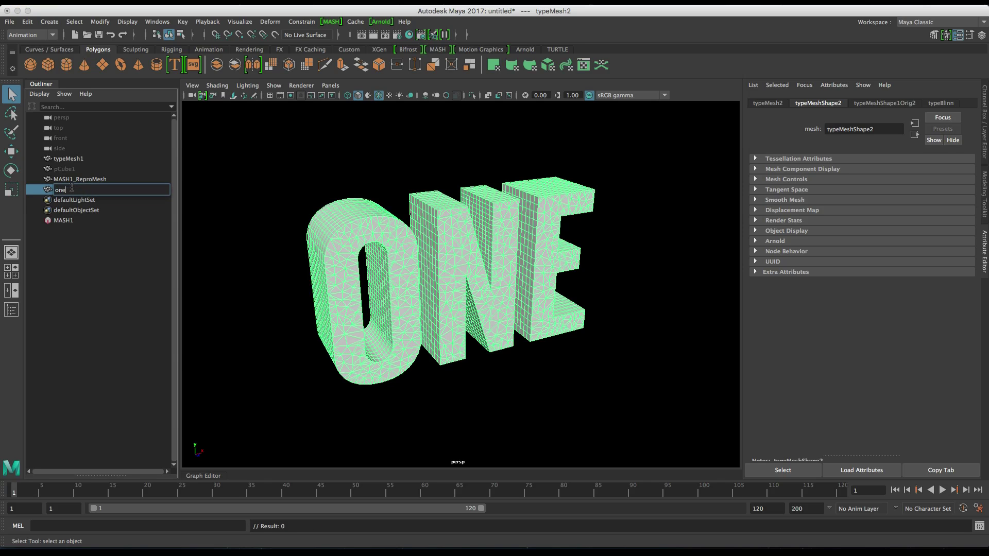
type("ne")
key("Return")
Step: Change the original type1 text to 'TWO' and move it left along X
left_click(69, 159)
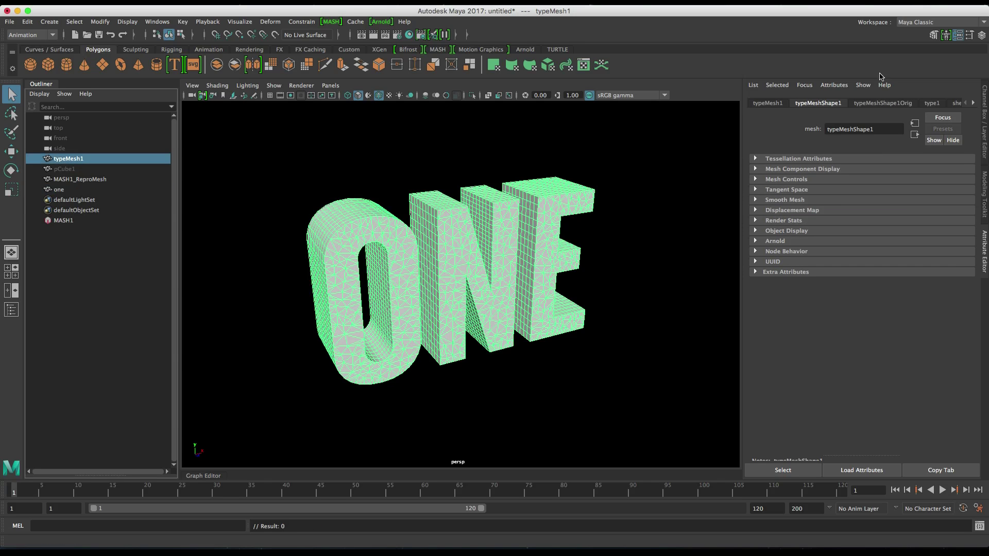
left_click(931, 103)
double_click(771, 197)
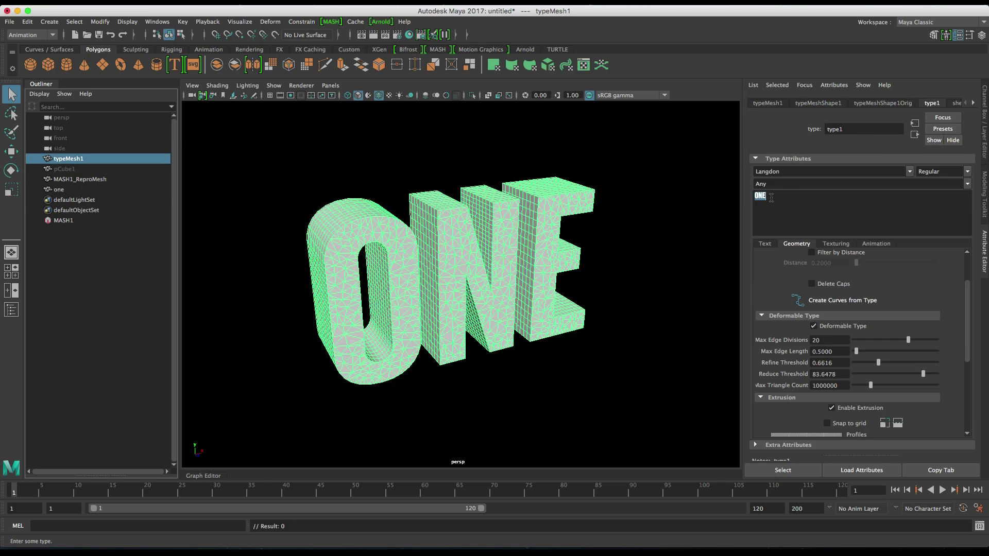
type("TWO")
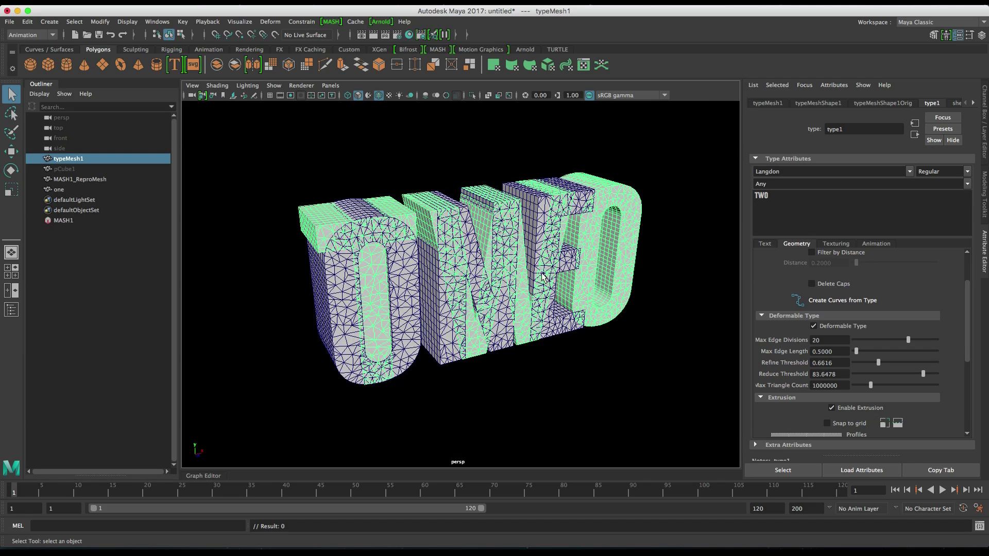
key("w")
mouse_move(357, 351)
left_mouse_down()
mouse_move(325, 355)
mouse_move(338, 356)
left_mouse_up()
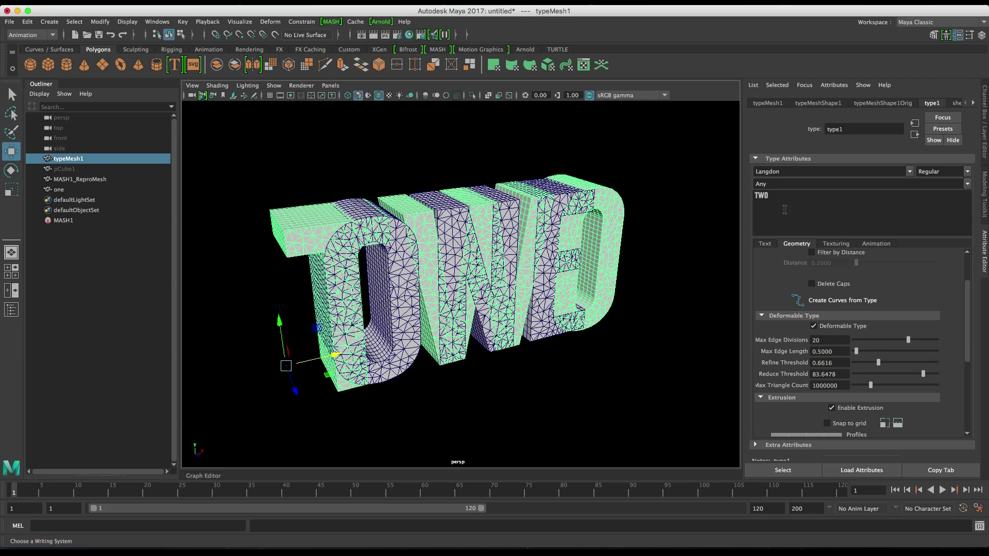
Step: Adjust the TWO text's letter kerning and nudge it slightly along X
left_click(766, 244)
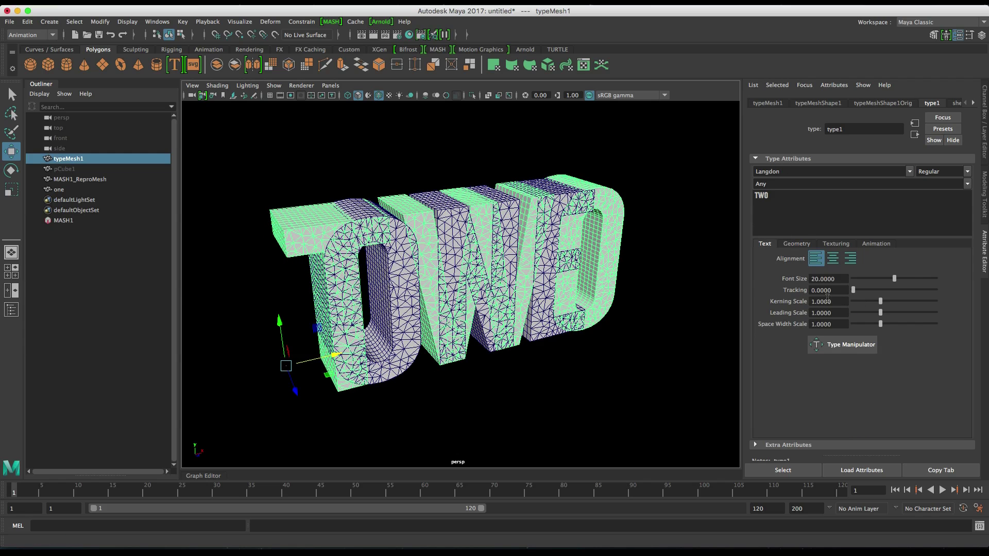
left_click_drag(823, 302, 821, 298, "ctrl")
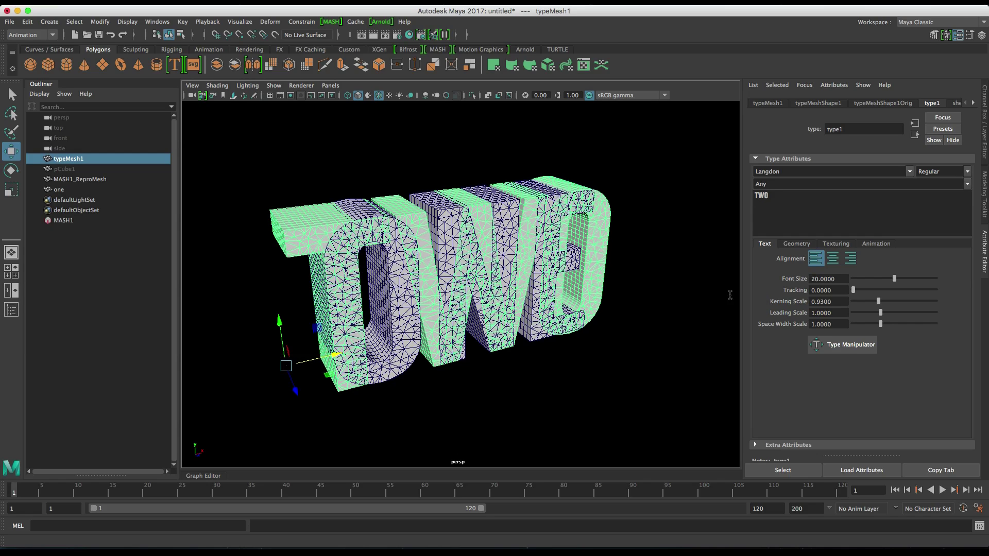
mouse_move(335, 355)
left_mouse_down()
mouse_move(346, 353)
mouse_move(336, 356)
left_mouse_up()
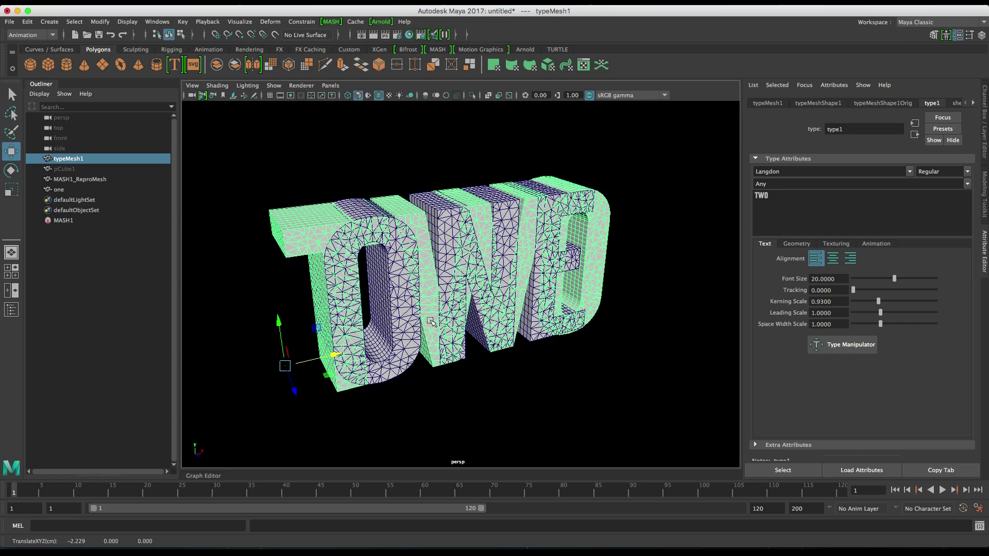
Step: Duplicate the TWO text as a mesh named 'two' and delete the original typeMesh1
key("ctrl+d")
double_click(63, 200)
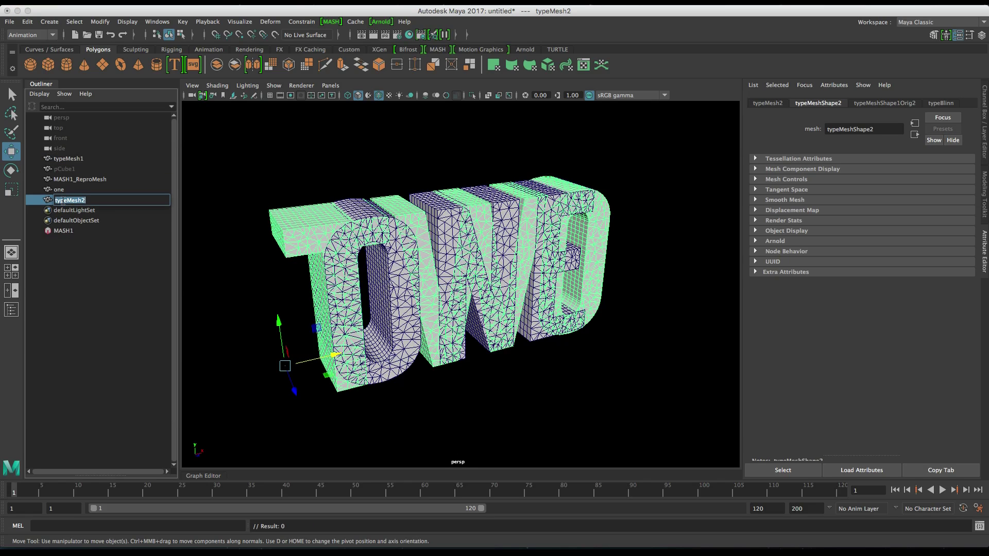
type("two")
key("Return")
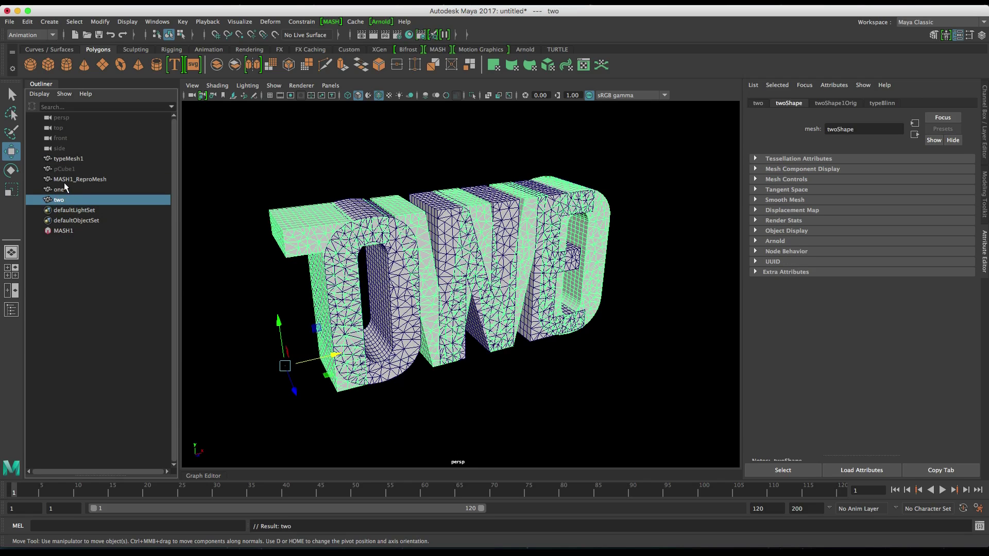
left_click(67, 159)
key("Delete")
Step: Hide the two mesh and select MASH1 to show its Distribute settings
left_click(73, 180)
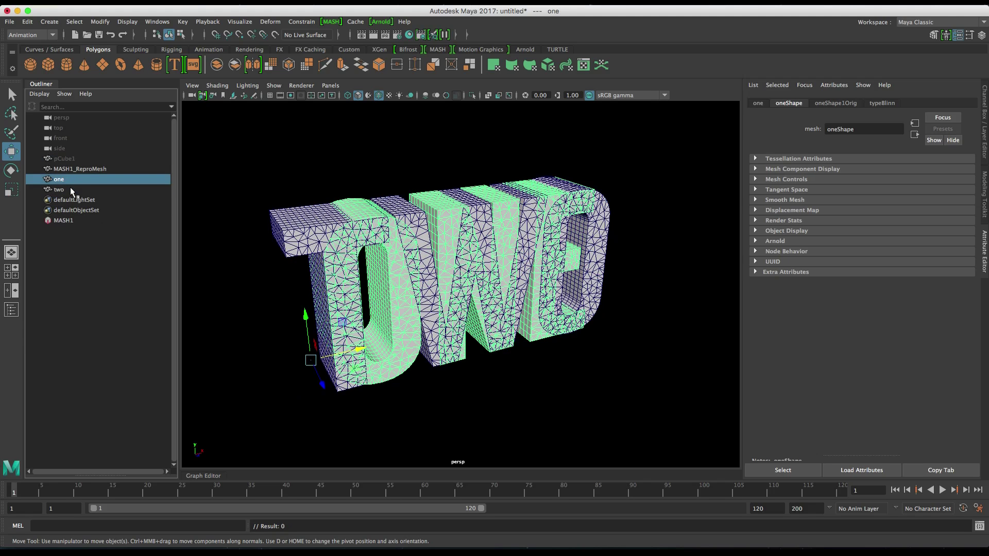
left_click(71, 190)
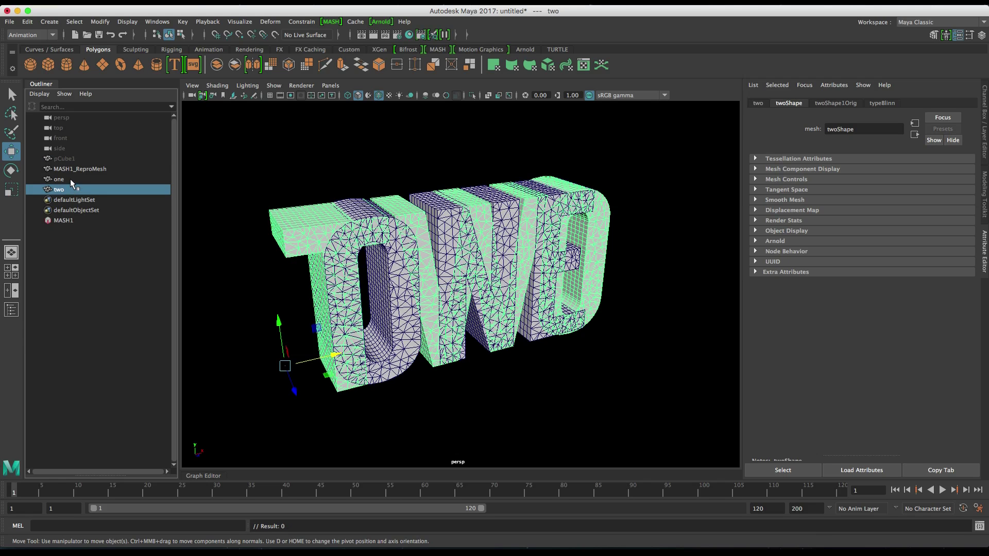
key("ctrl+h")
left_click(67, 183)
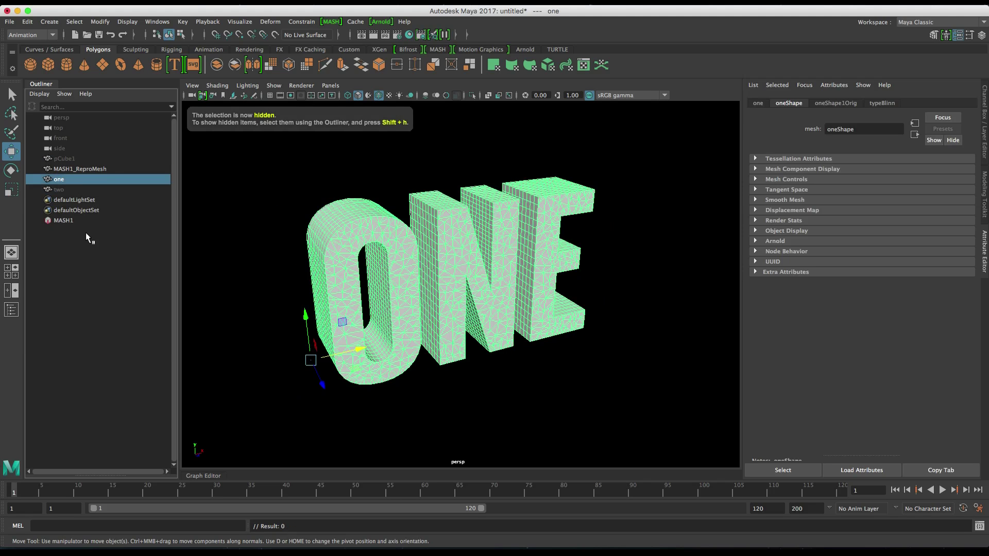
left_click(602, 188)
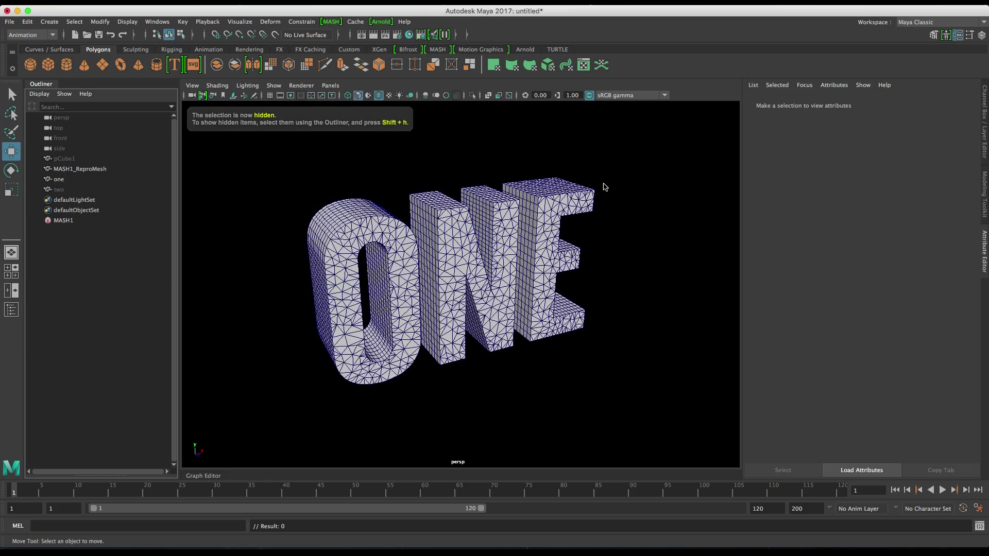
left_click(67, 220)
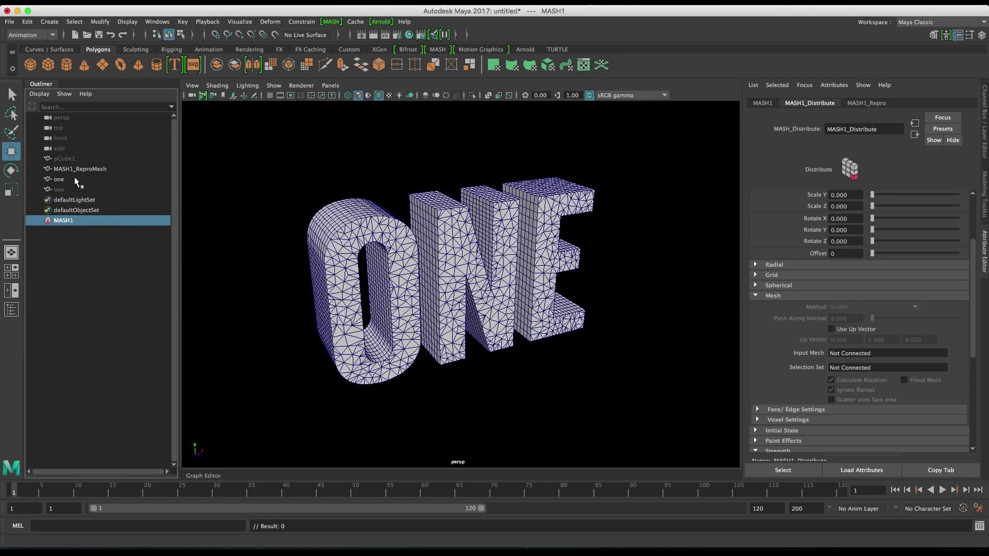
Step: Make the ONE text MASH1's Input Mesh with the Face Centre distribution method
middle_click_drag(59, 179, 889, 353)
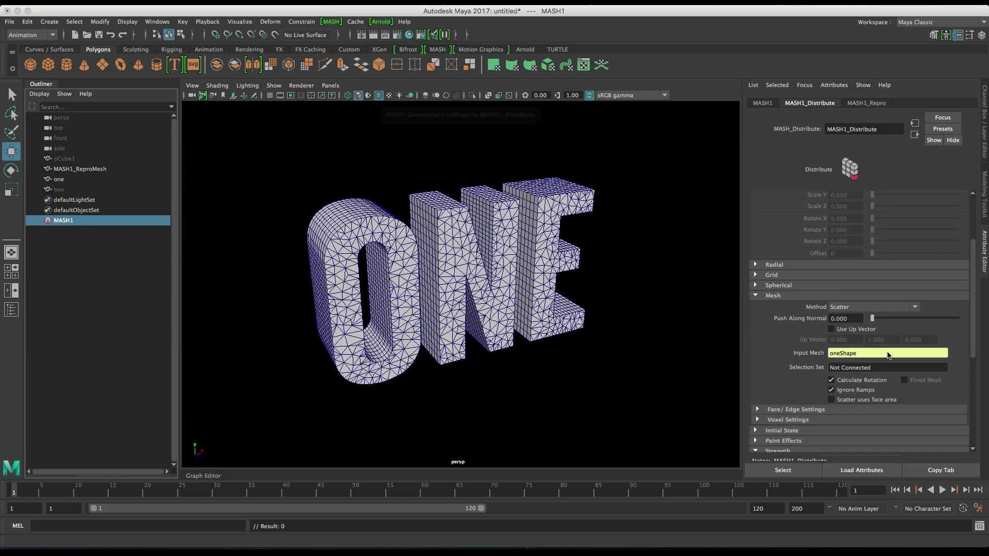
left_click(868, 309)
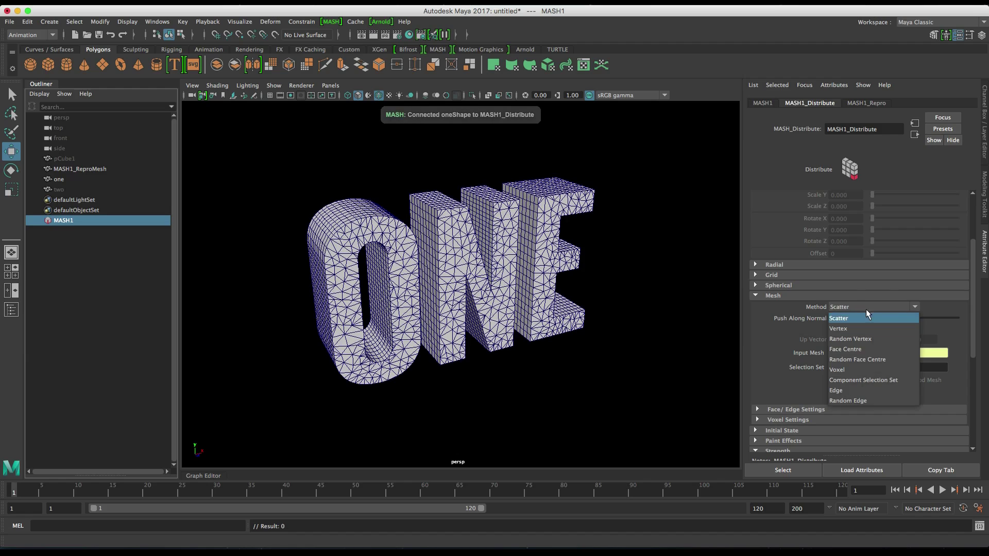
left_click(847, 349)
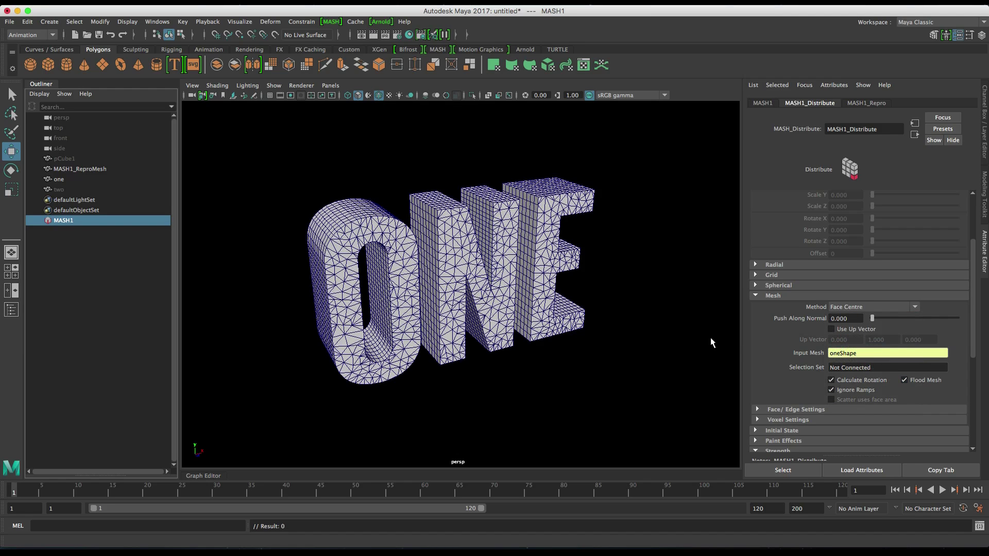
mouse_move(457, 288)
left_mouse_down("alt")
mouse_move(472, 285)
mouse_move(437, 281)
mouse_move(471, 282)
left_mouse_up("alt")
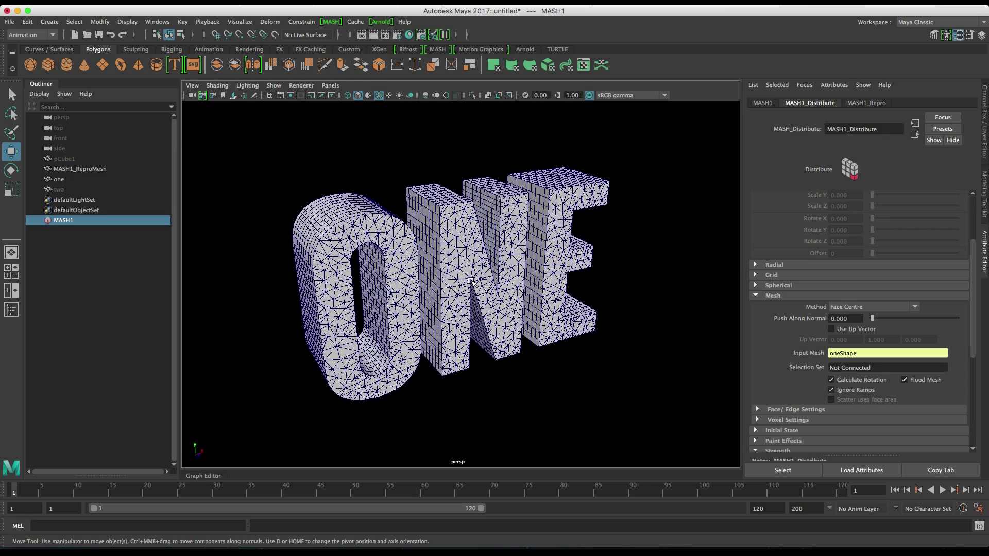
Step: Add pCube1 to MASH1_ReproMesh's Repro Objects so cubes sit on each ONE face centre
left_click(109, 170)
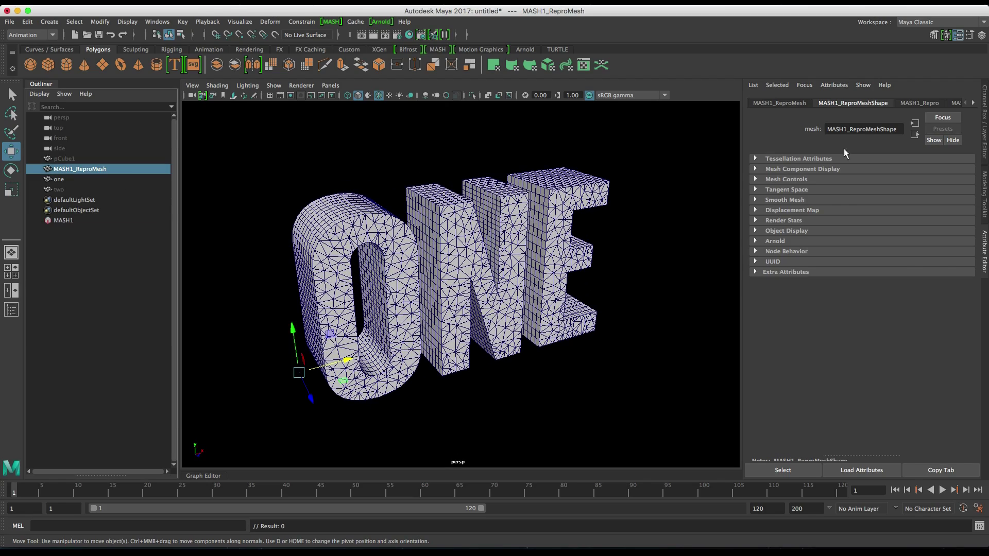
left_click(920, 103)
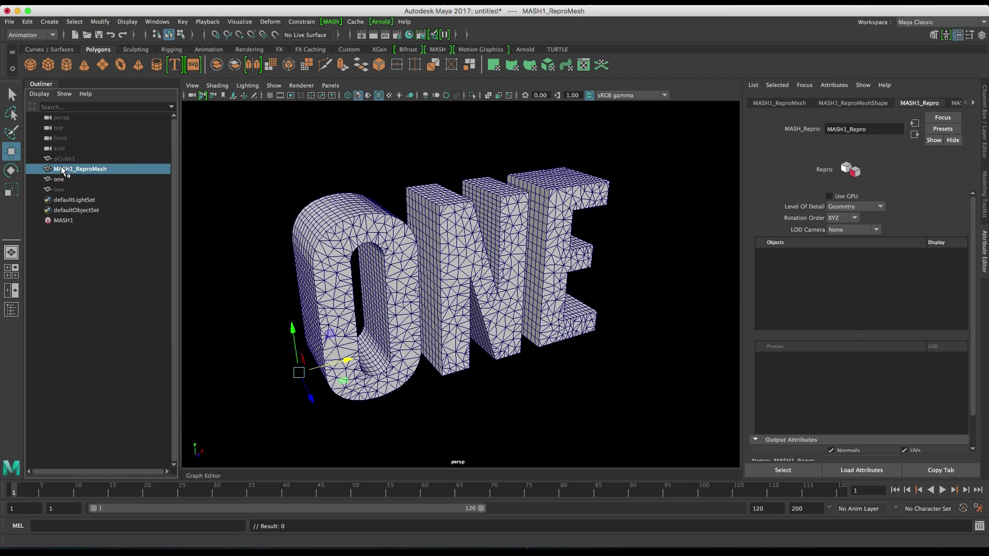
left_click_drag(62, 170, 831, 257)
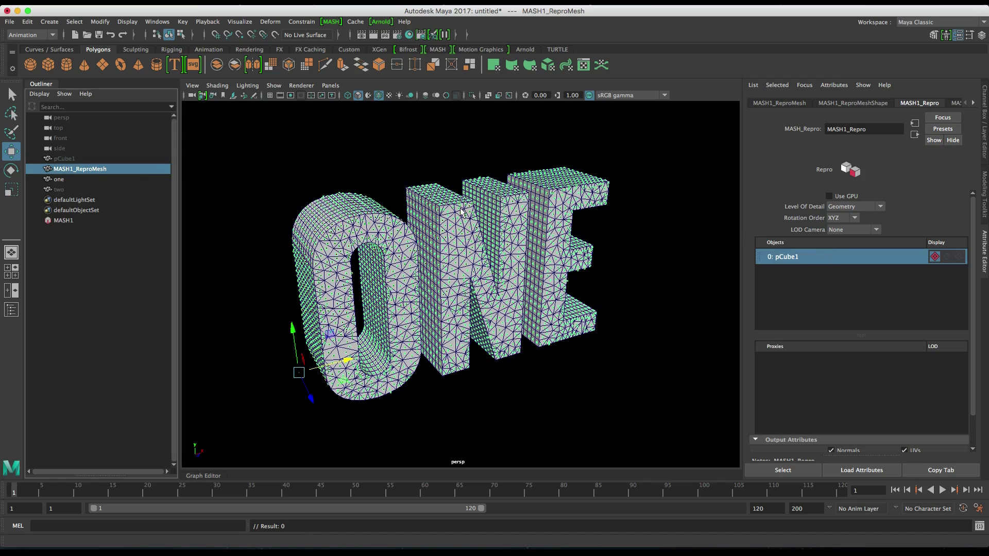
left_click(67, 220)
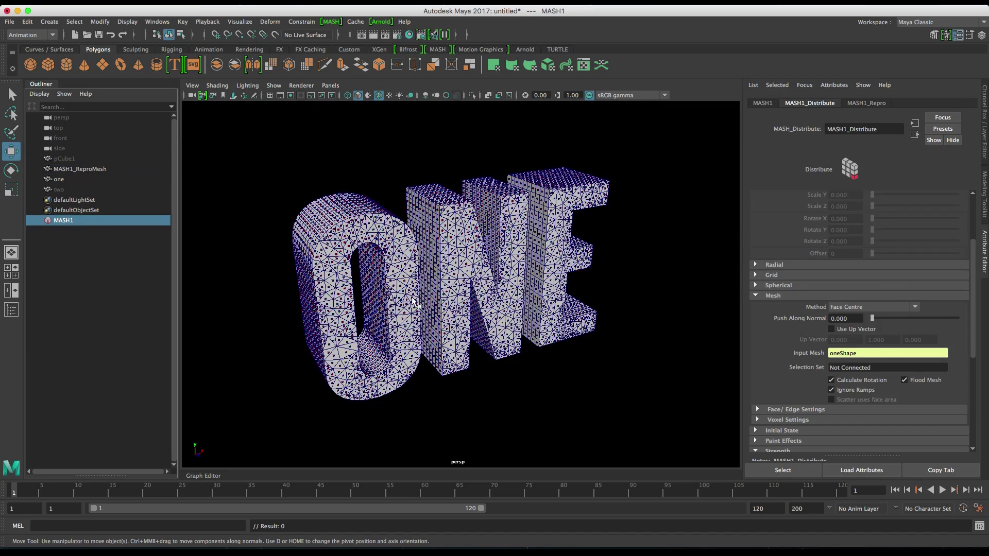
left_click_drag(432, 292, 422, 194, "alt")
scroll(439, 292, "up", 5)
scroll(433, 289, "down", 5)
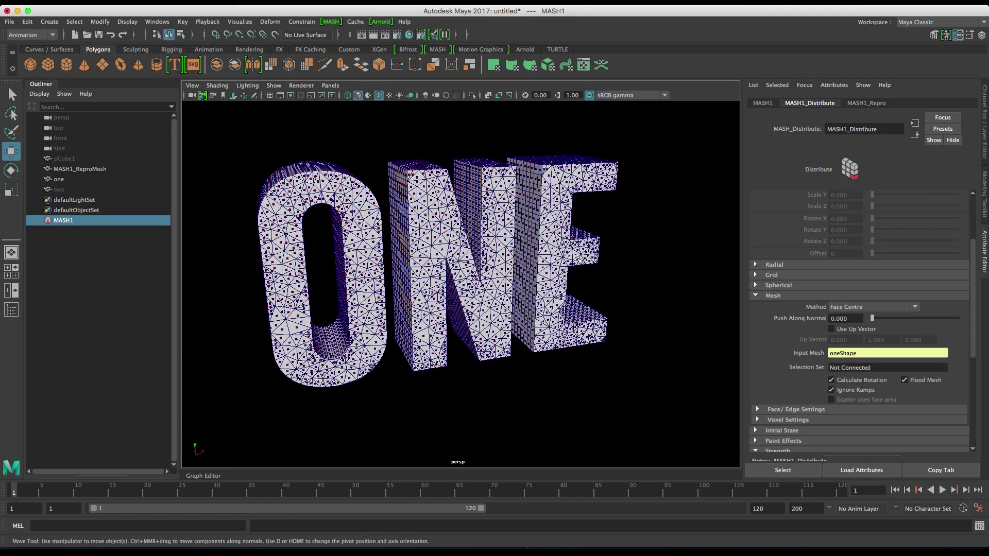
left_click_drag(530, 269, 558, 298, "alt")
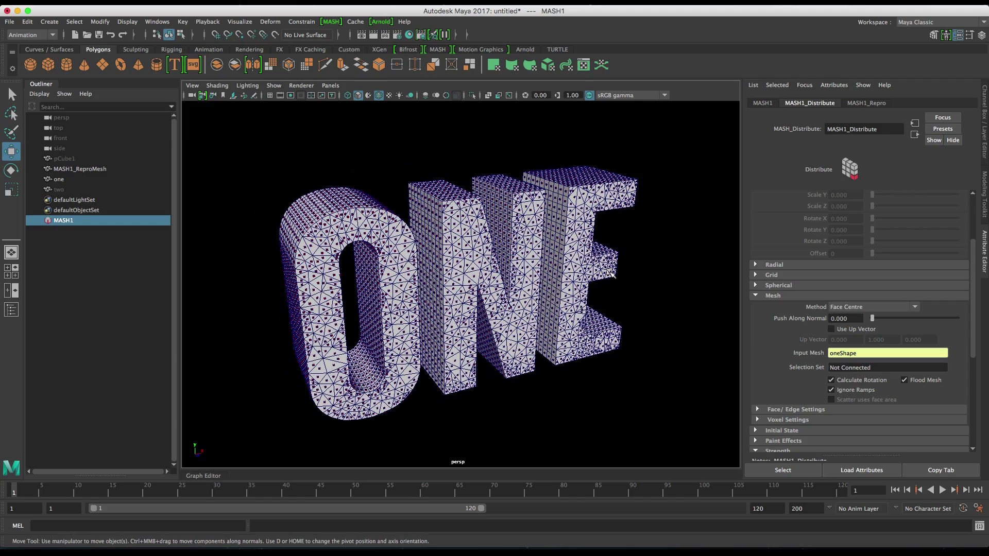
Step: Add a Random node to MASH1 and raise its Strength to about 5.2
left_click(763, 103)
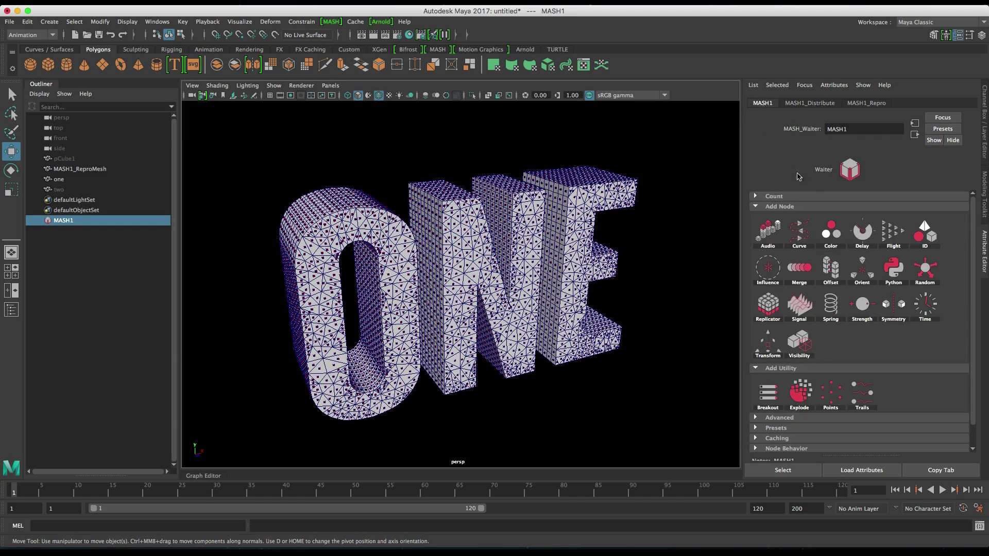
left_click(912, 271)
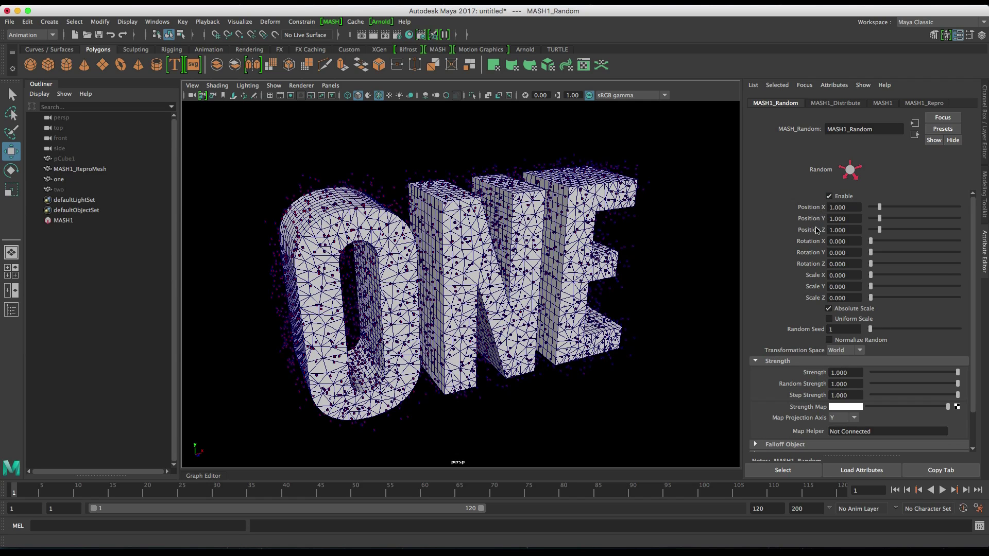
mouse_move(843, 375)
left_mouse_down("ctrl")
mouse_move(870, 374)
mouse_move(835, 377)
mouse_move(858, 377)
left_mouse_up("ctrl")
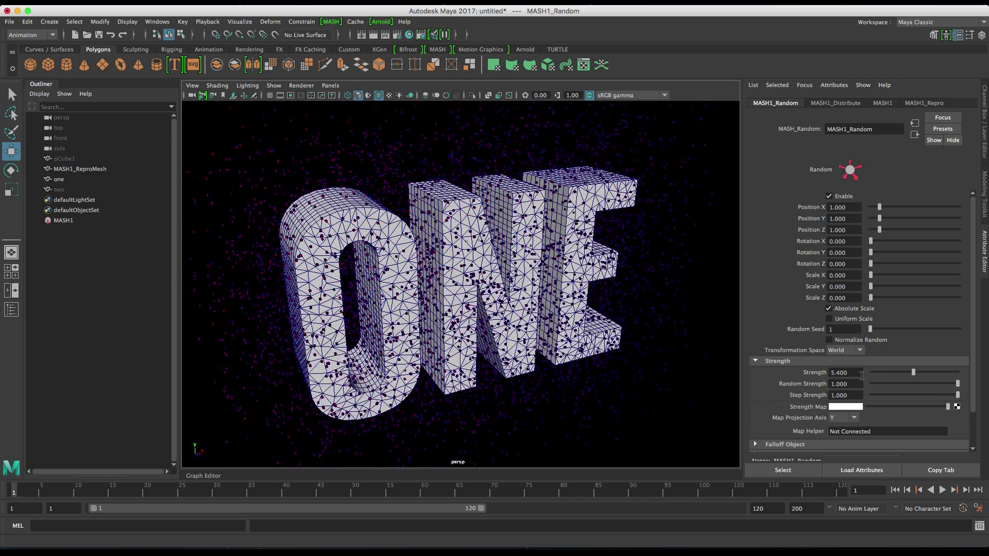
scroll(640, 349, "down", 3)
scroll(579, 331, "up", 1)
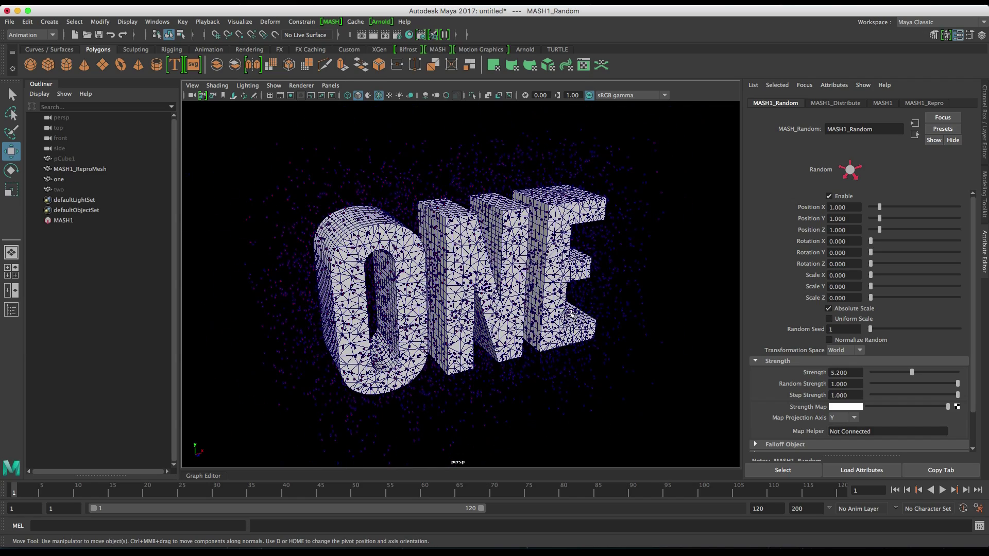
Step: Add an Explode utility to MASH1 with the ONE text as its Exploding Mesh
left_click(88, 222)
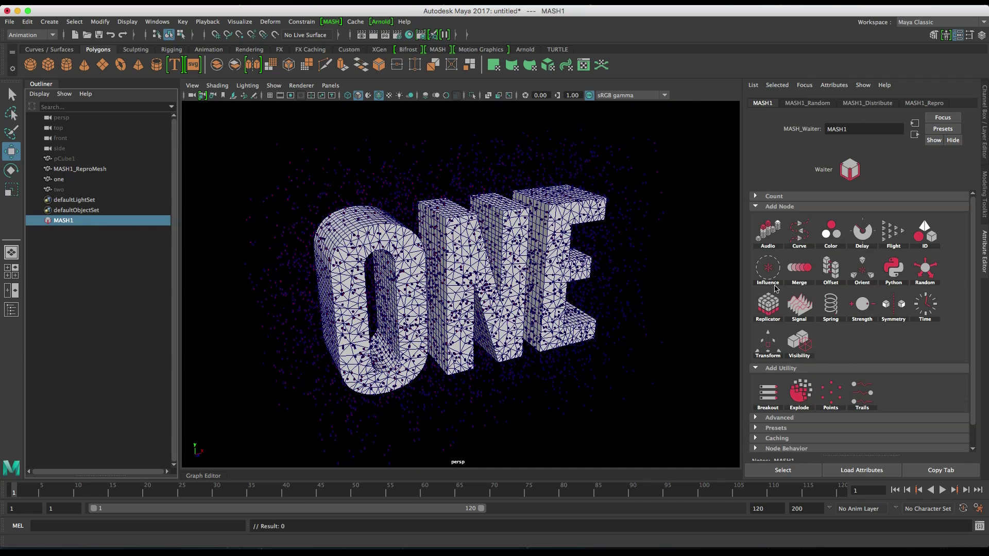
left_click(819, 397)
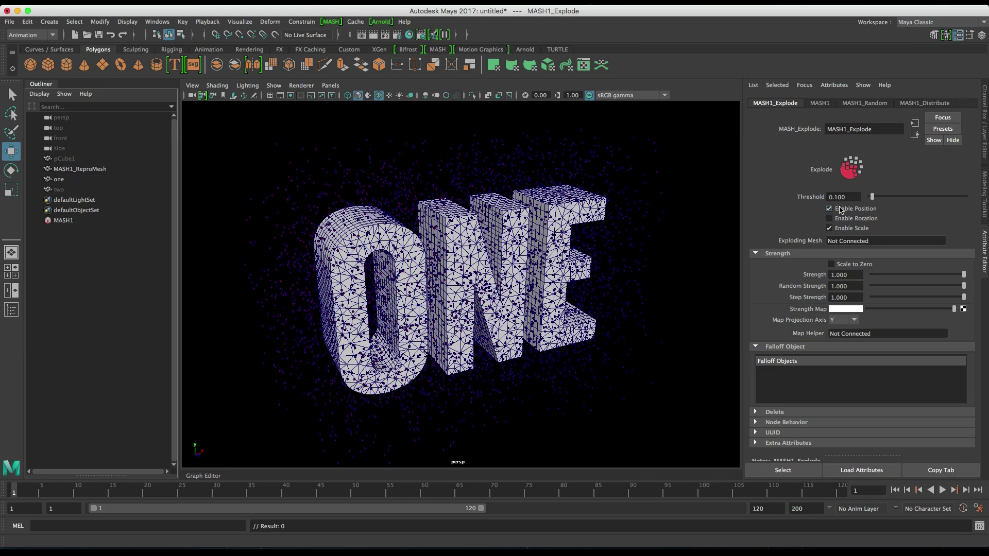
left_click(803, 347)
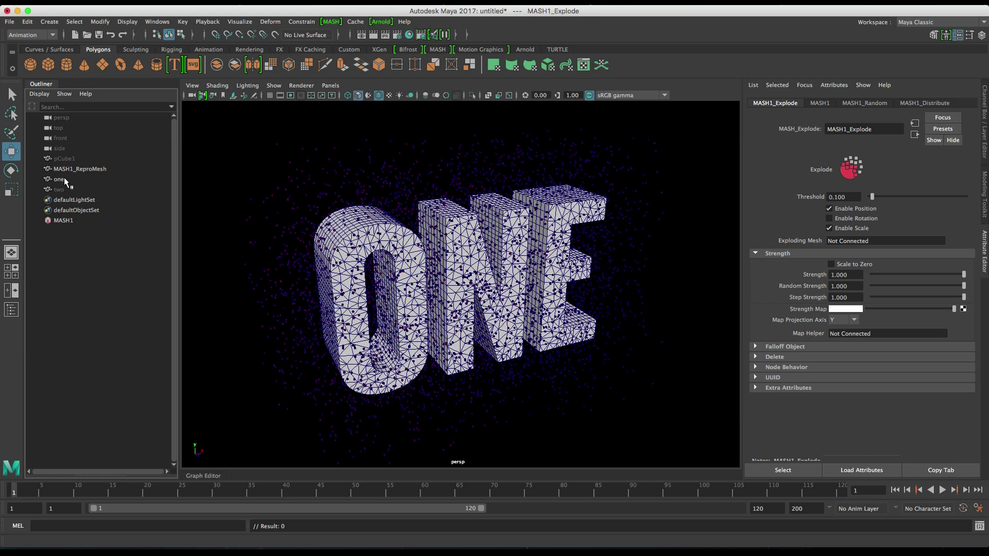
left_click_drag(57, 177, 850, 242)
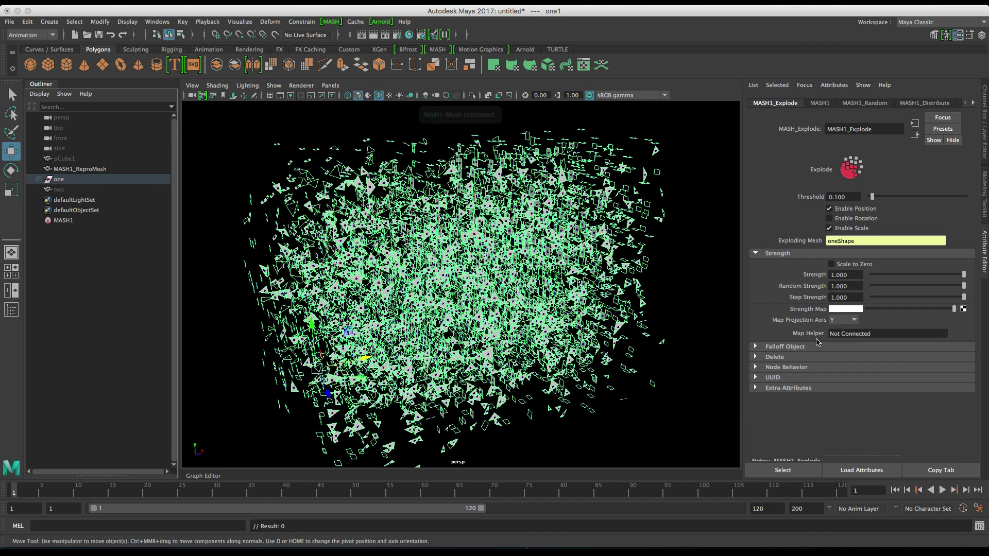
Step: Hide MASH1_ReproMesh and reselect the MASH1 network
left_click(92, 168)
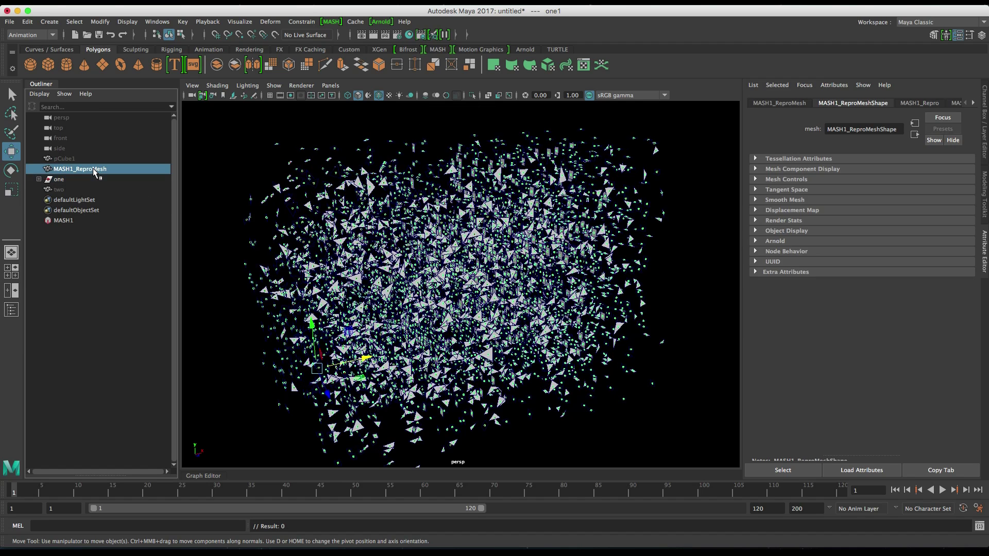
key("ctrl+h")
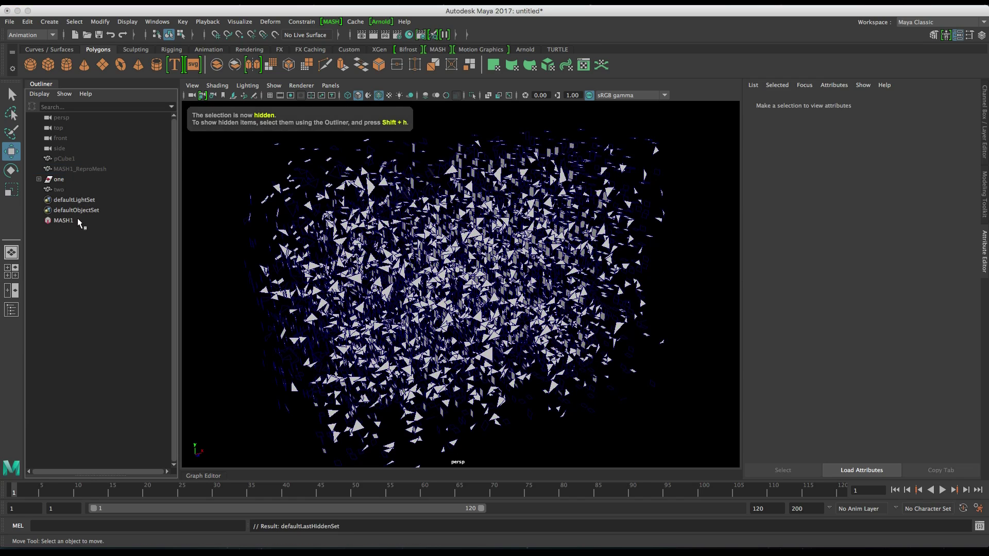
left_click(78, 221)
left_click(812, 104)
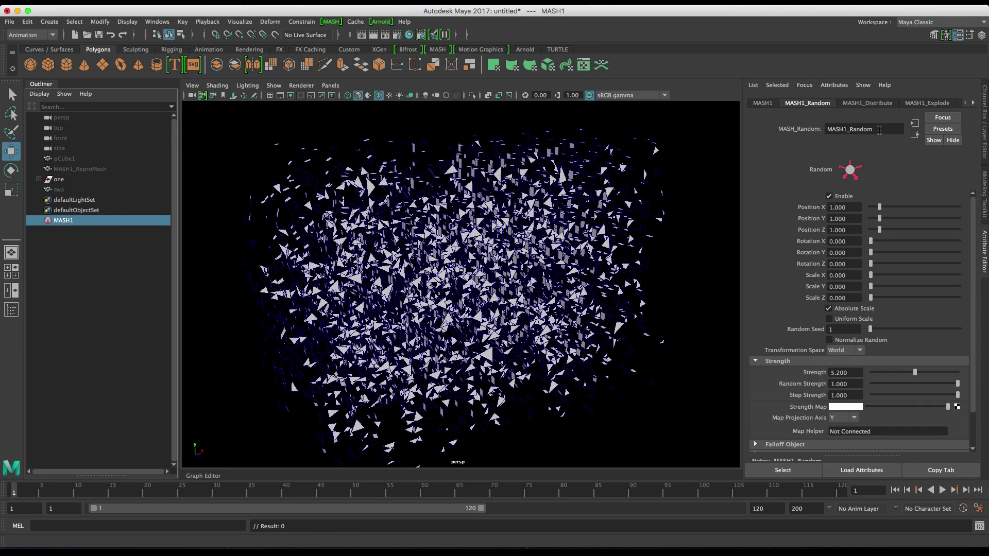
left_click(762, 105)
Step: Open the MASH Editor, show MASH1's Explode settings and test the Strength slider
left_click(332, 21)
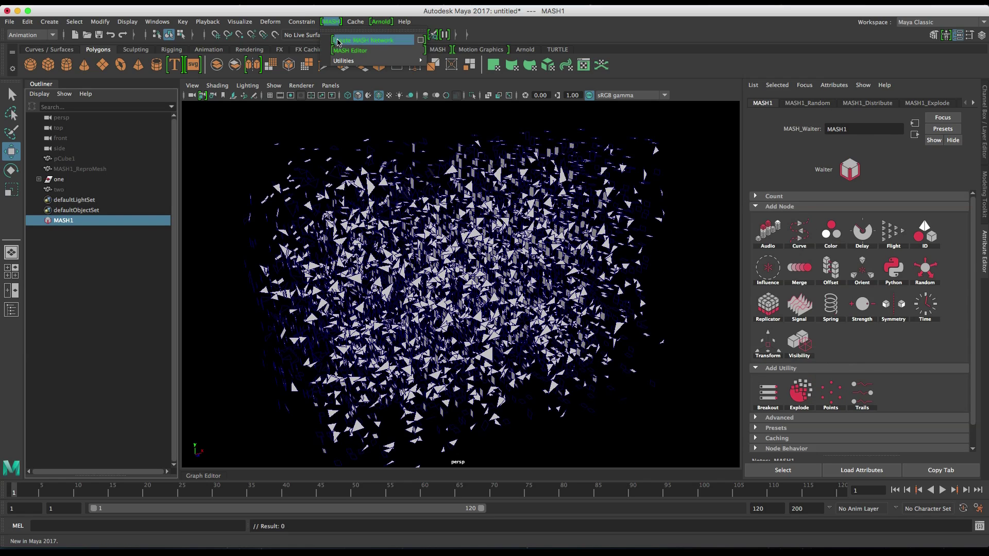
left_click(340, 50)
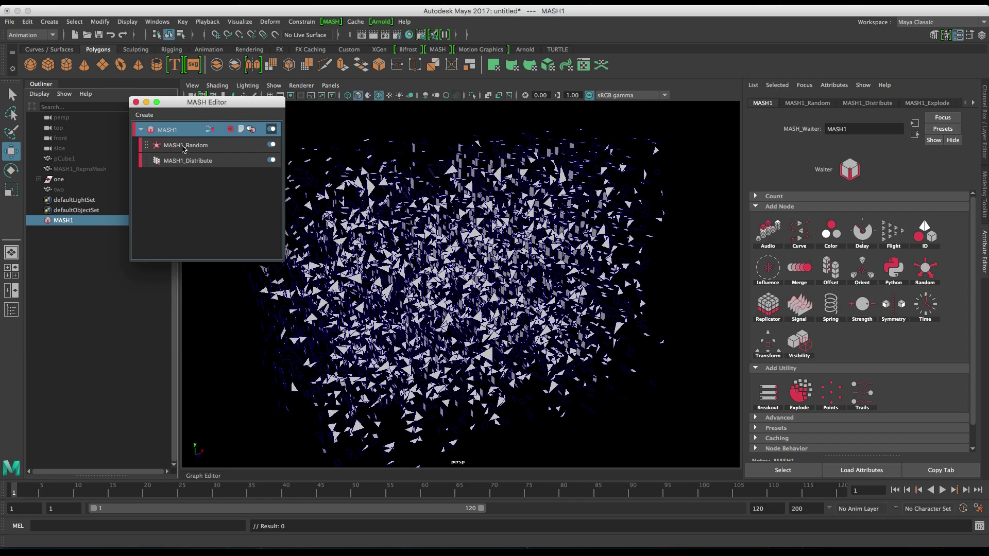
left_click(211, 130)
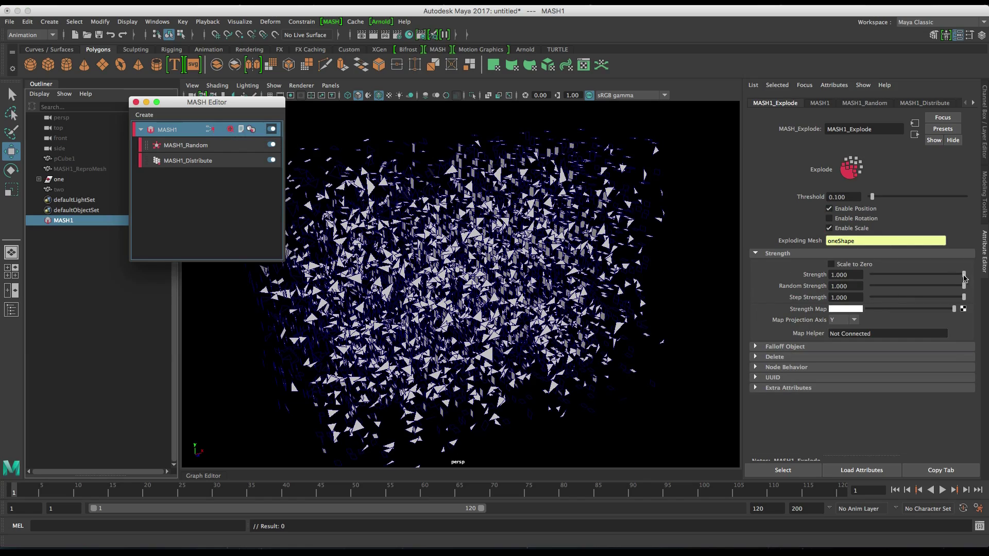
left_click_drag(964, 275, 987, 301)
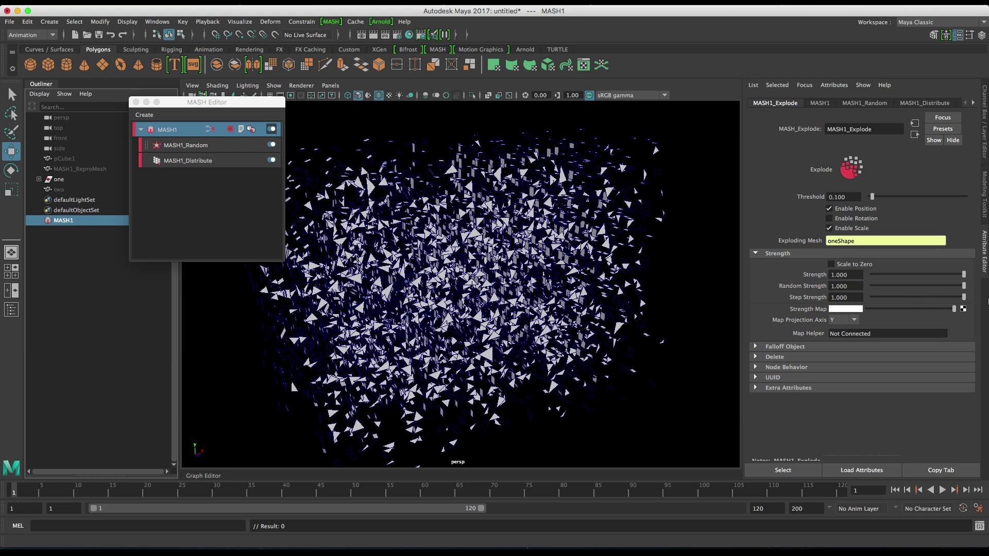
Step: Create a falloff object for the MASH1_Explode node
left_click(794, 346)
right_click(824, 372)
left_click(835, 378)
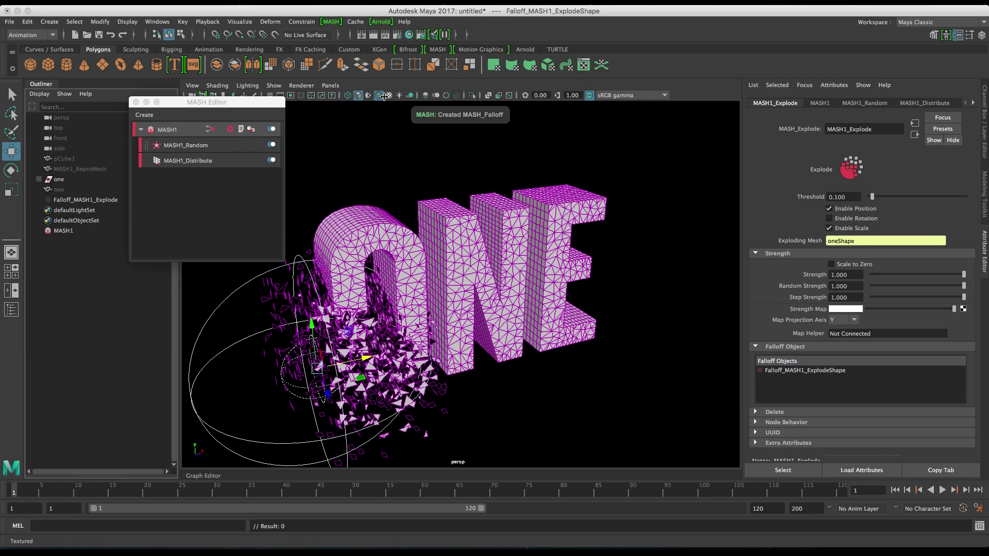
left_click_drag(450, 309, 454, 313, "alt")
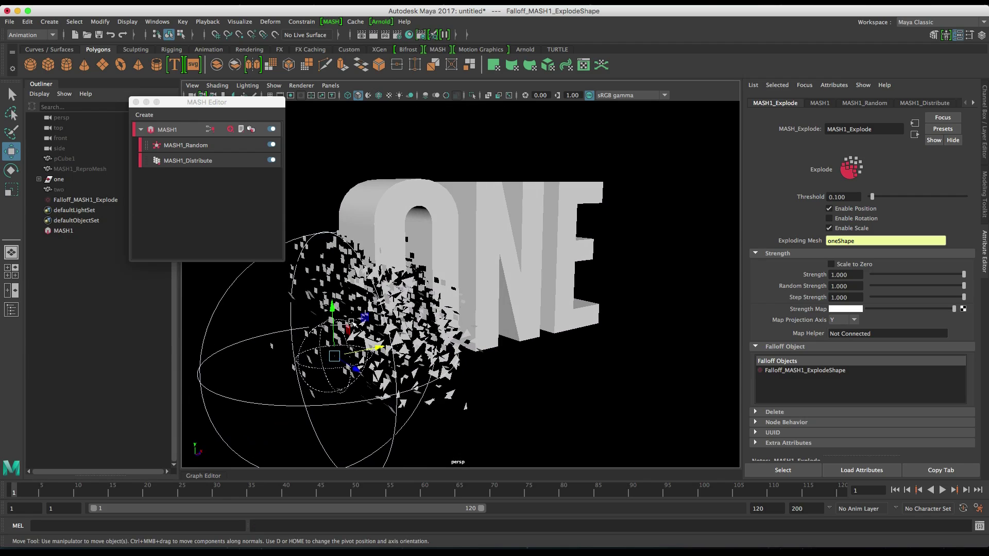
Step: Move the Falloff_MASH1_Explode sphere to the left of the ONE text
mouse_move(338, 354)
left_mouse_down()
mouse_move(352, 327)
mouse_move(342, 349)
left_mouse_up()
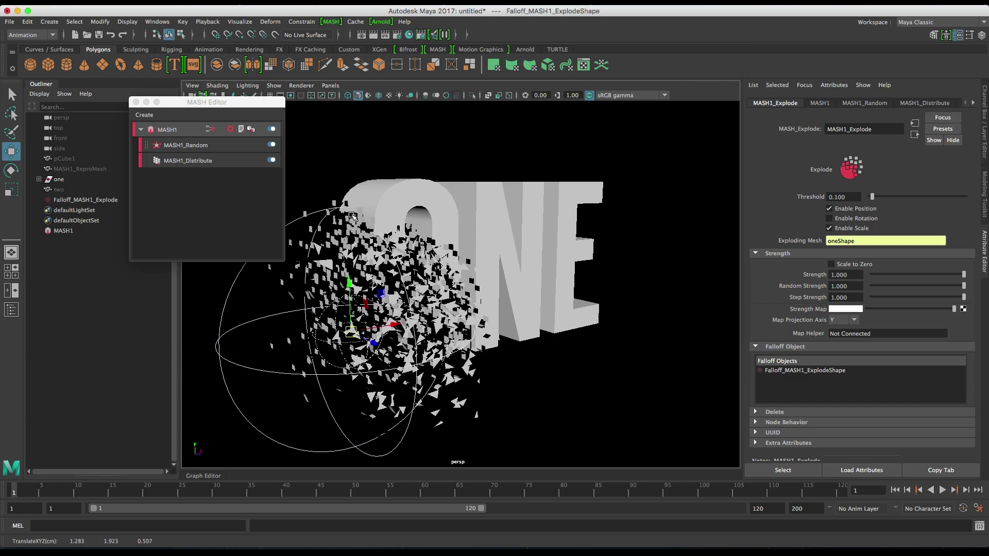
left_click_drag(493, 245, 462, 263, "alt")
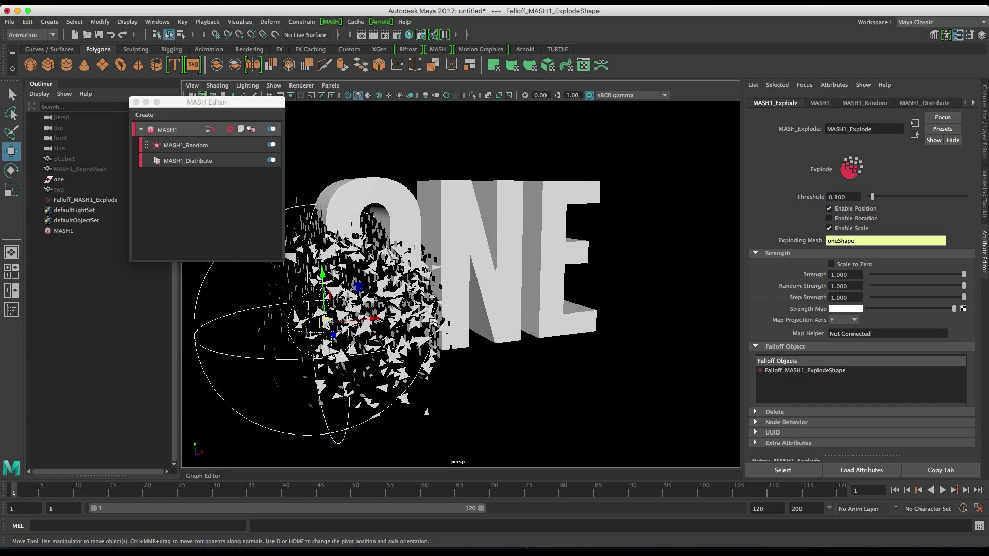
left_click_drag(379, 319, 250, 322)
right_click_drag(464, 375, 489, 378, "alt")
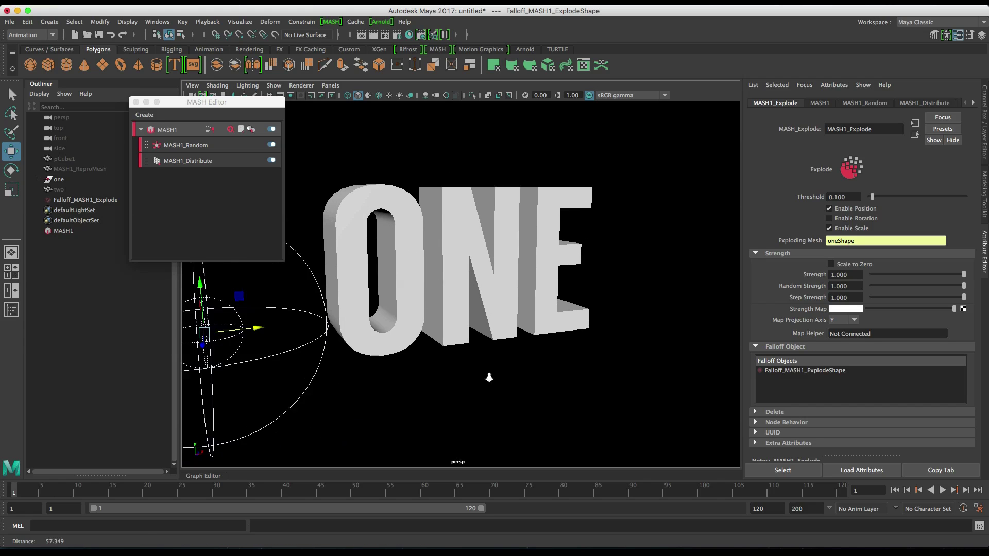
left_click_drag(488, 377, 464, 376, "alt")
left_click_drag(249, 287, 238, 248)
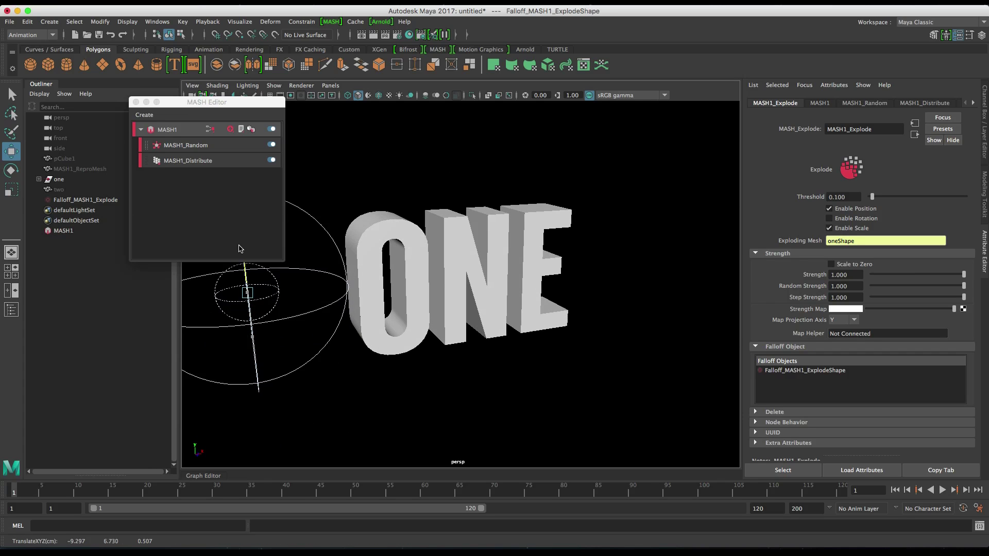
left_click_drag(249, 292, 206, 301)
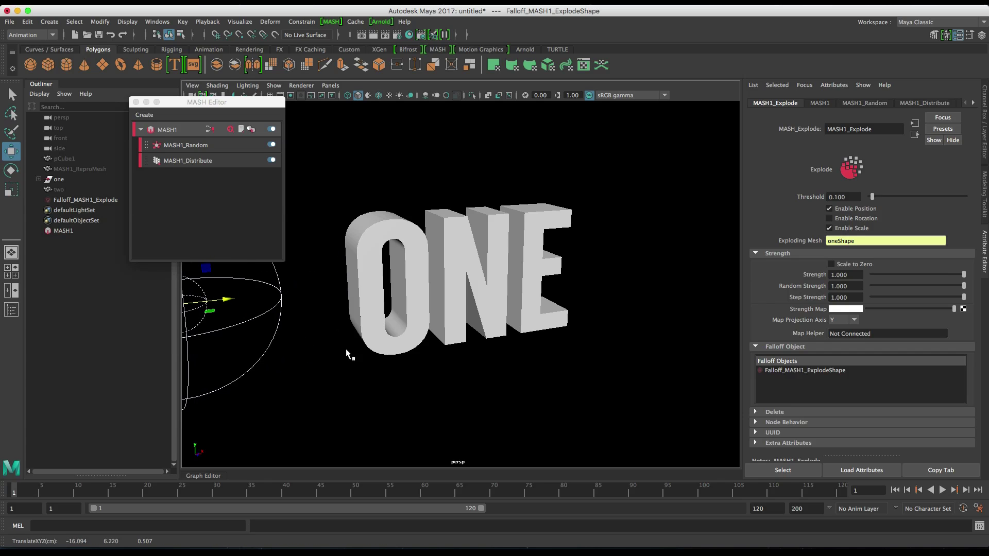
right_click_drag(346, 354, 338, 338, "alt")
Step: Scale the falloff sphere to about 27 and centre it along X over the text
key("r")
left_click_drag(252, 299, 479, 276)
key("w")
key("r")
key("w")
key("r")
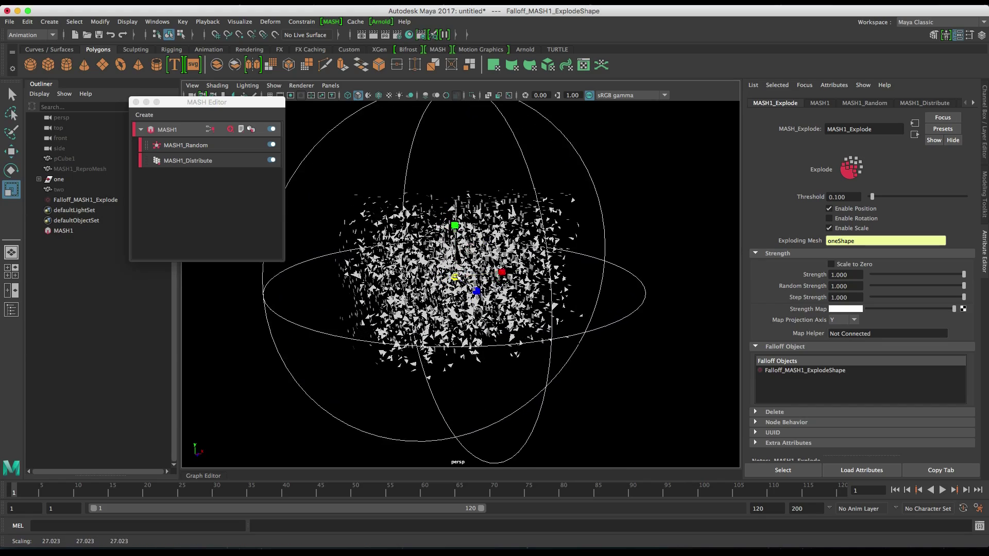
key("w")
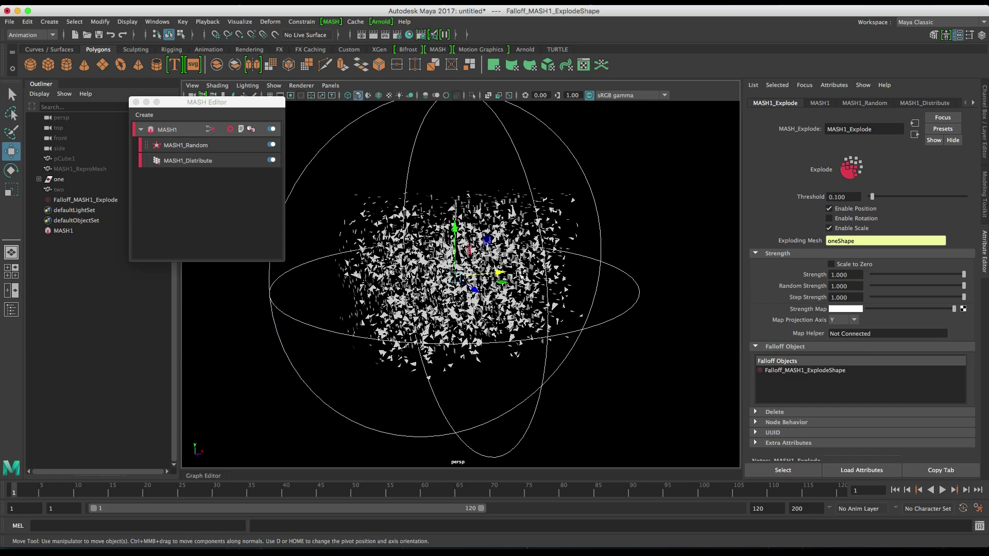
left_click_drag(501, 272, 456, 275)
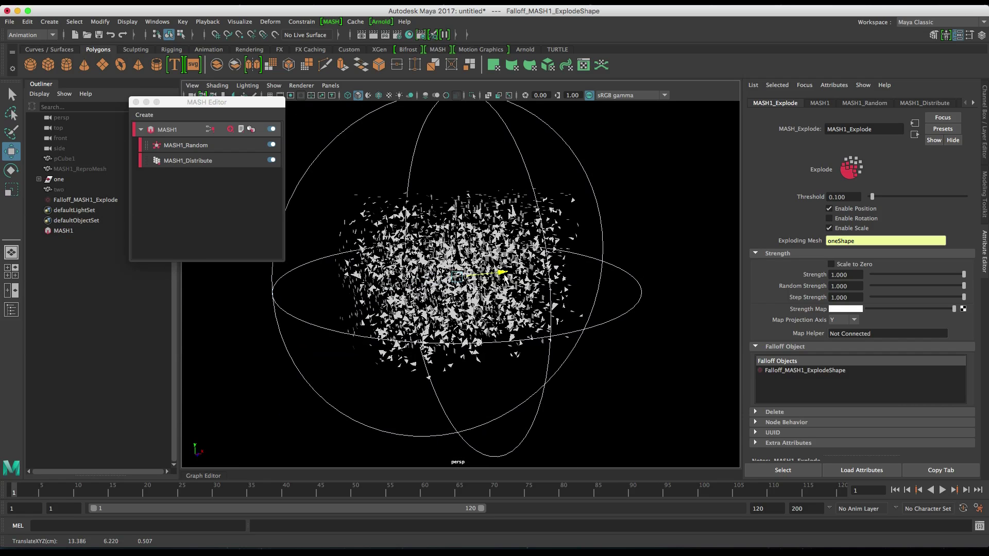
Step: Keyframe the falloff's Translate at frame 50 with the sphere over the text
left_click(356, 488)
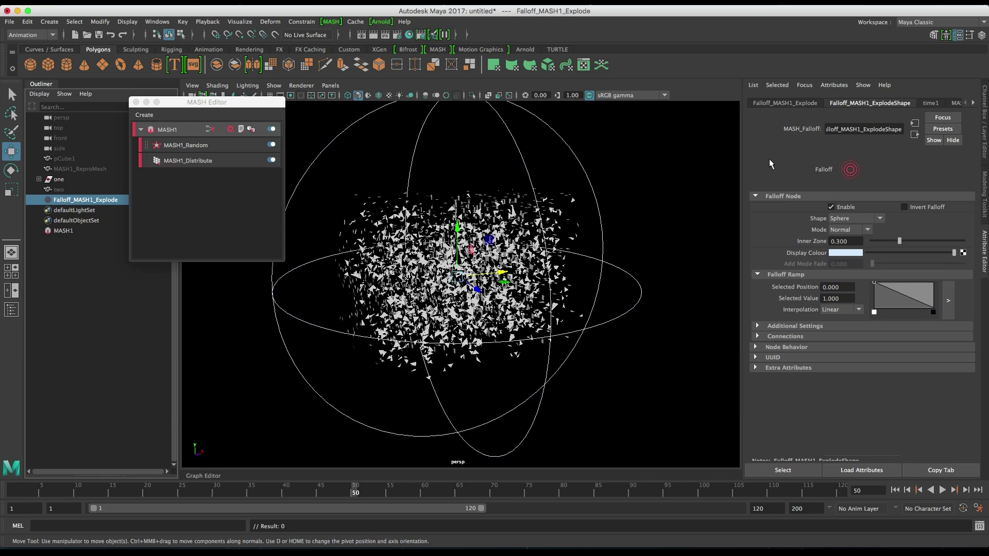
left_click(785, 104)
right_click(808, 172)
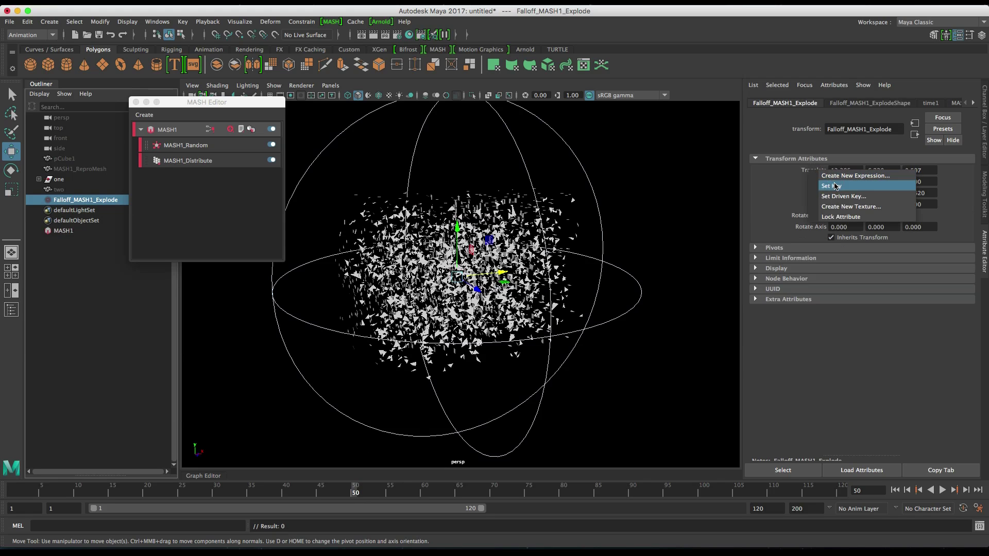
left_click(814, 185)
Step: At frame 1, move the falloff left to X -27.245, key it, and play back
left_click(895, 490)
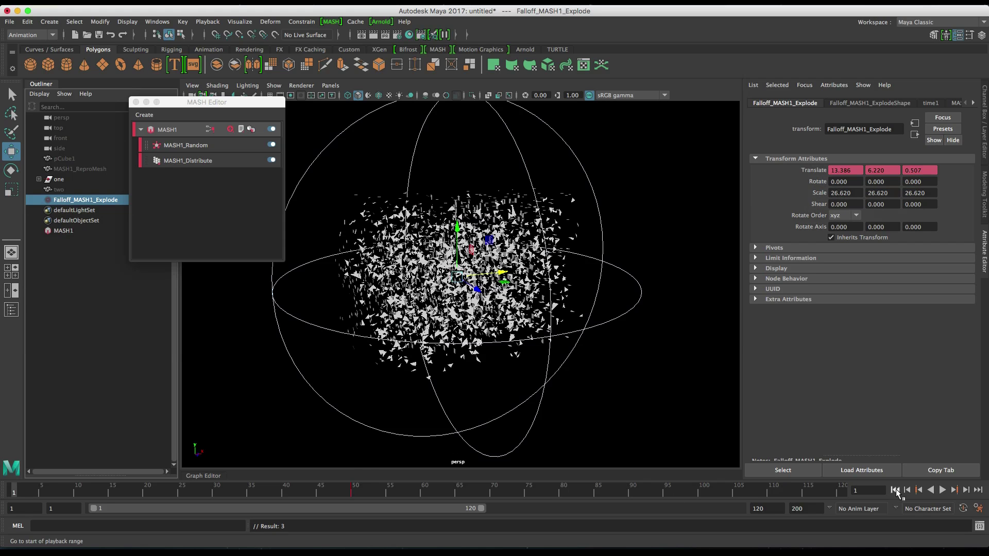
left_click_drag(499, 264, 218, 278)
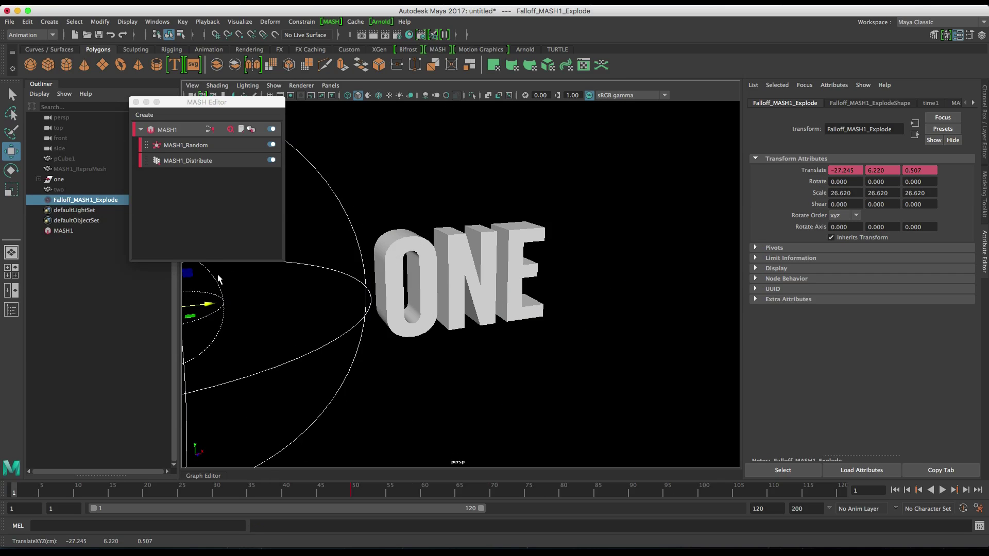
right_click(815, 170)
left_click(825, 184)
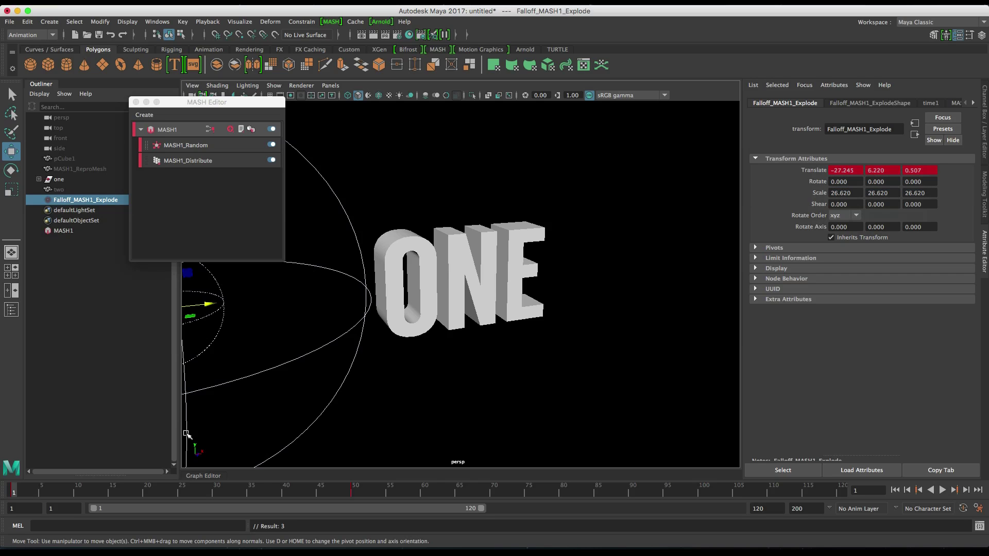
left_click(943, 490)
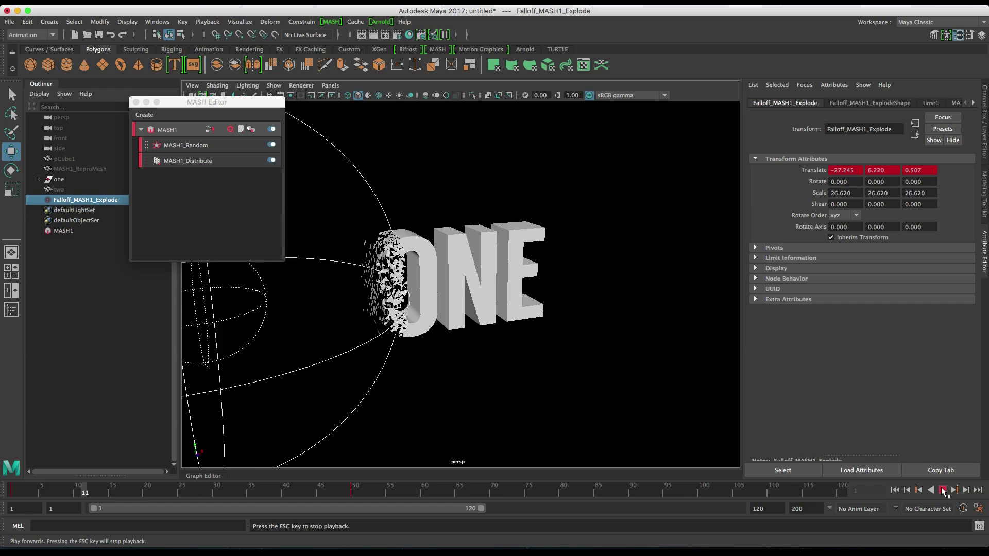
left_click(943, 490)
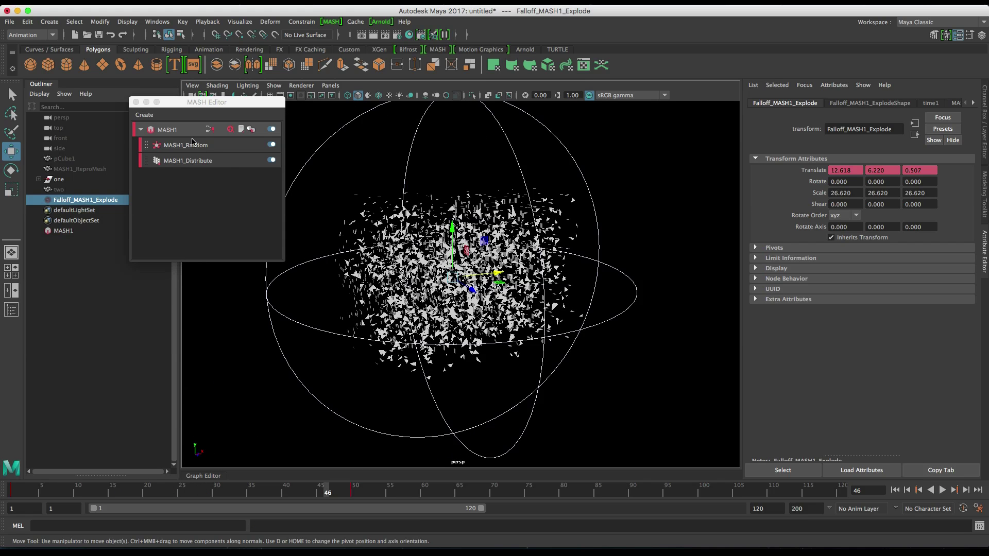
Step: Add an Offset node to MASH1 with Offset Scale -1, -1, -1
left_click(229, 129)
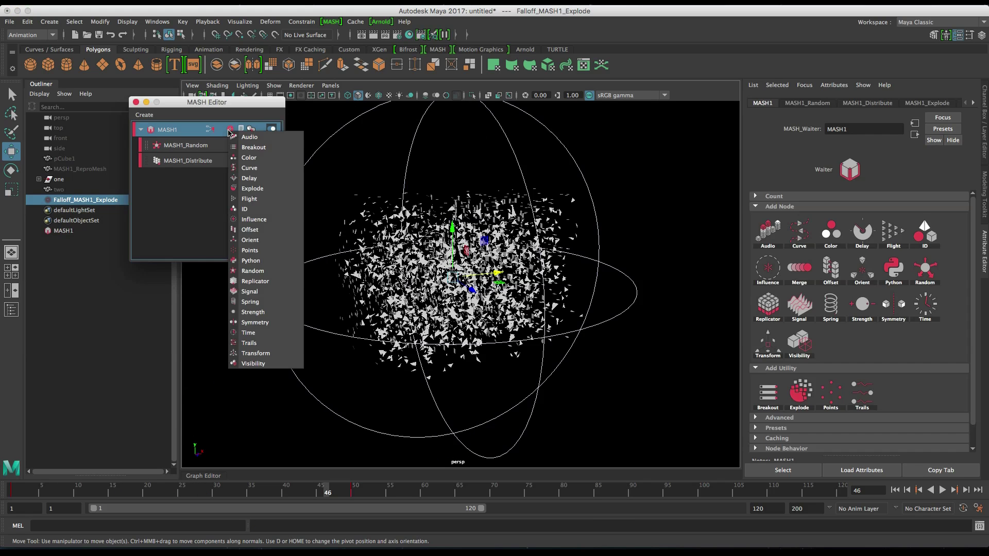
left_click(277, 232)
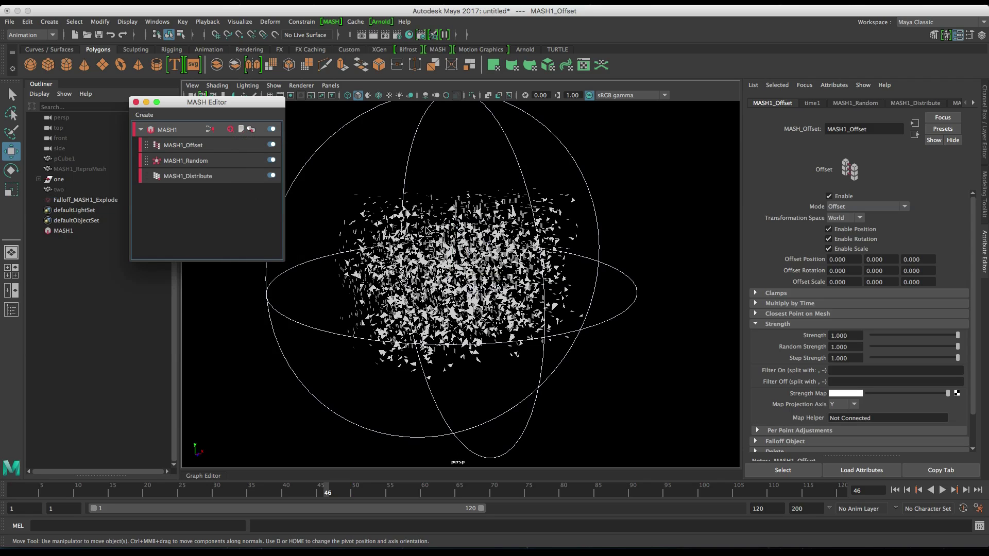
left_click_drag(851, 284, 812, 282)
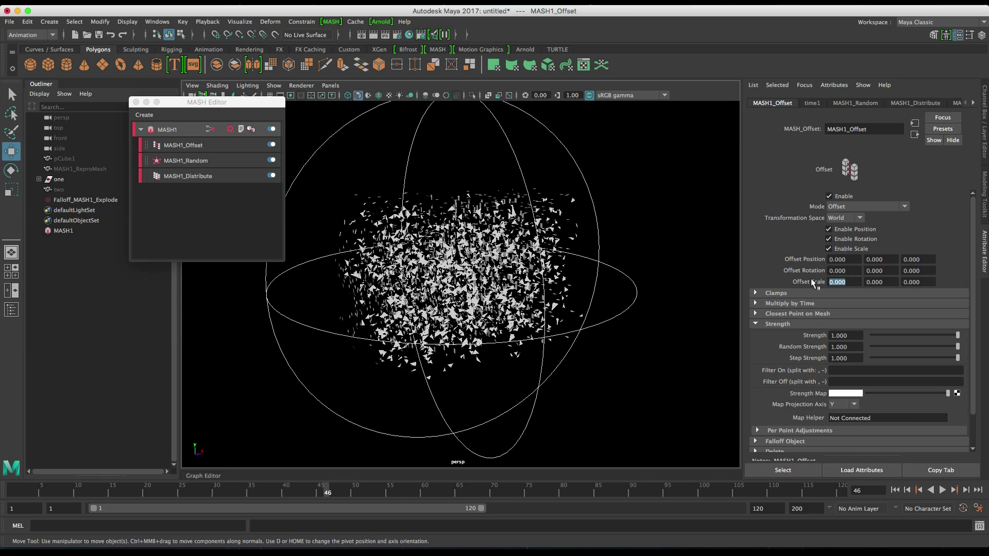
type("-1")
key("Tab")
type("-1")
key("Tab")
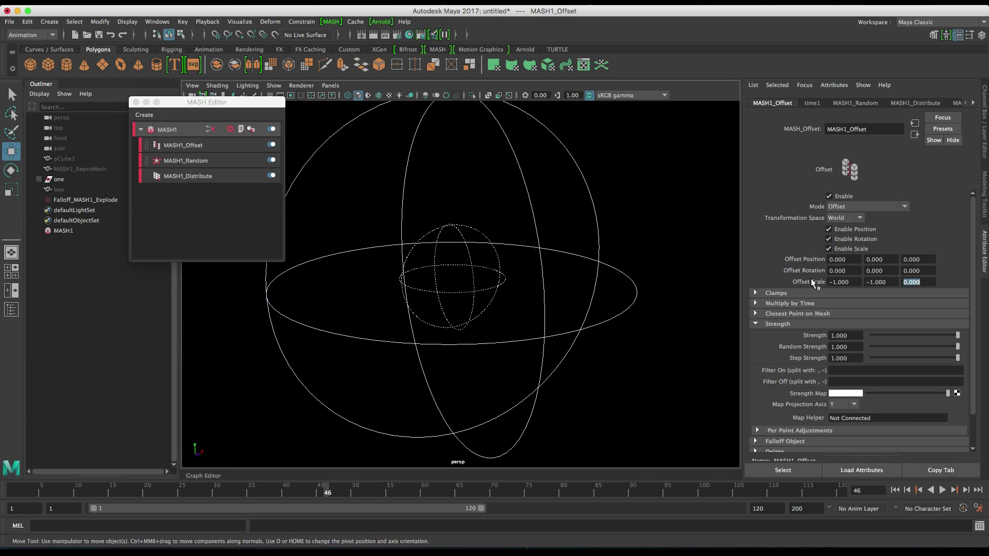
type("-1")
key("Return")
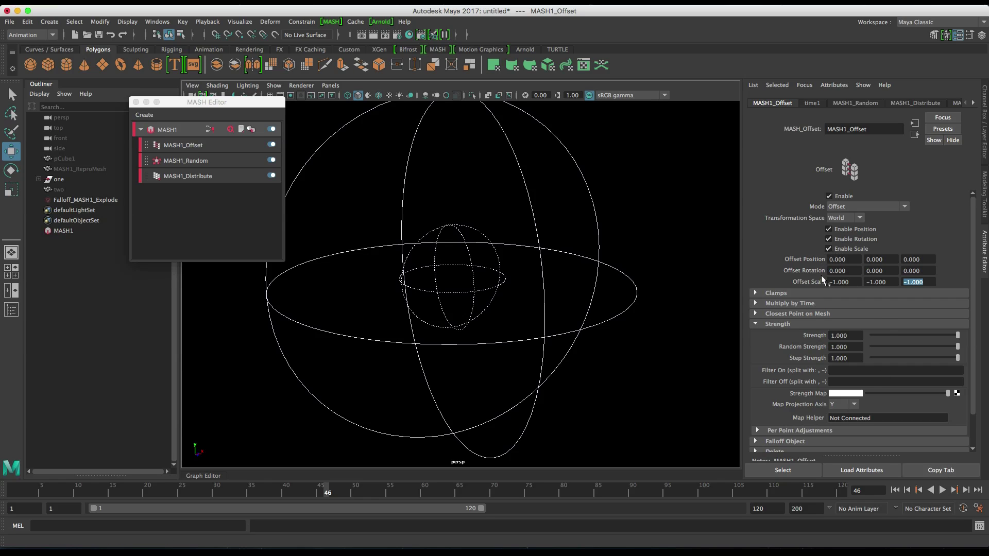
Step: Review the Distribute and Offset settings and replay the animation from frame 1
left_click(907, 105)
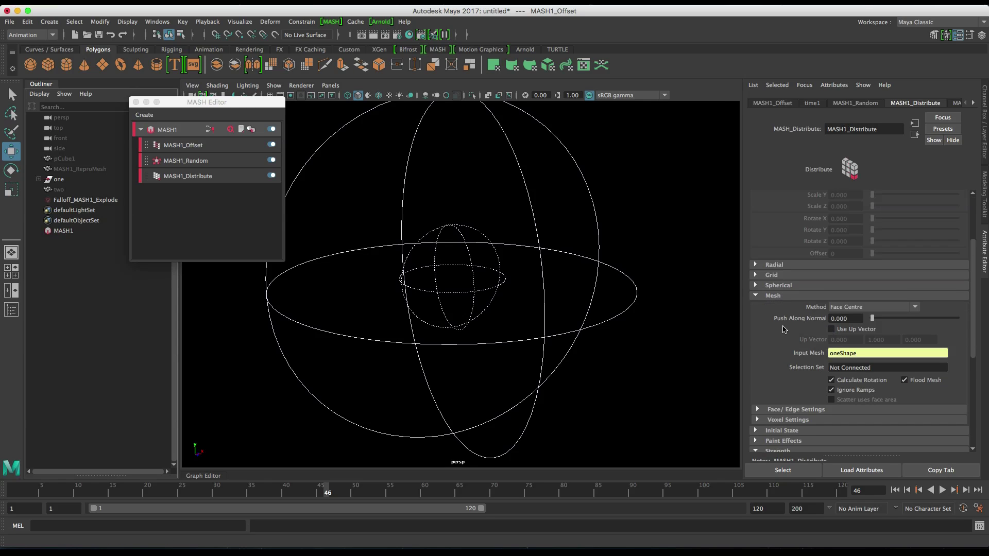
scroll(784, 330, "down", 5)
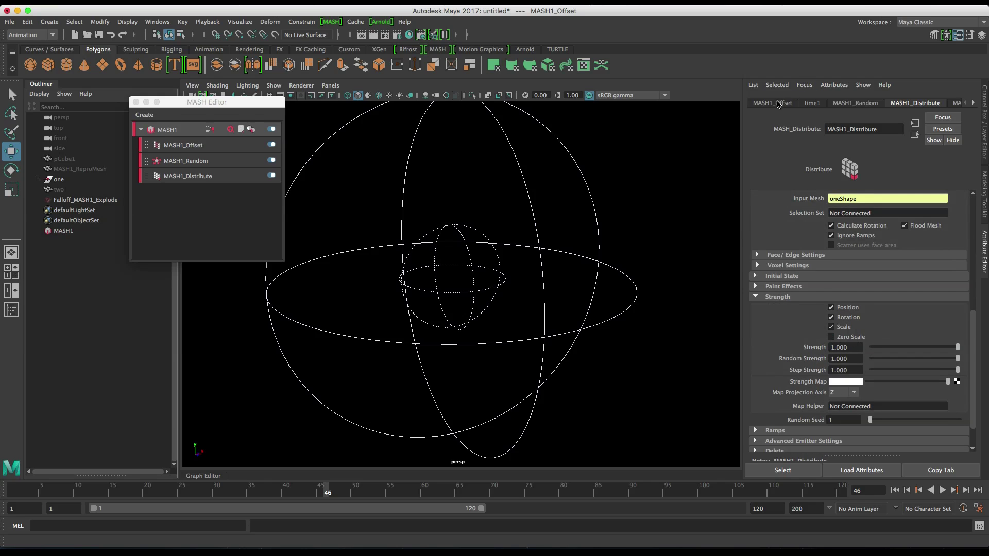
left_click(778, 104)
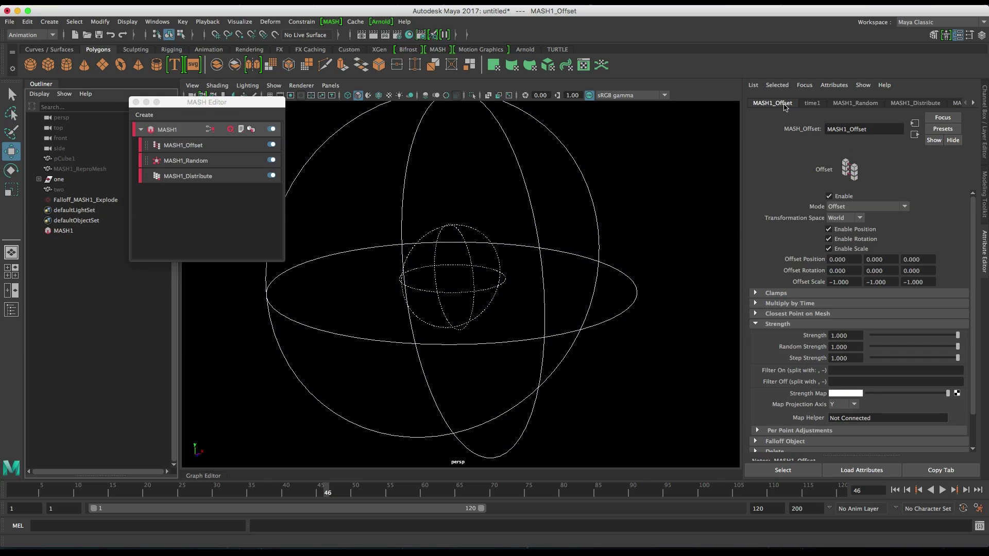
left_click(895, 490)
left_click(943, 490)
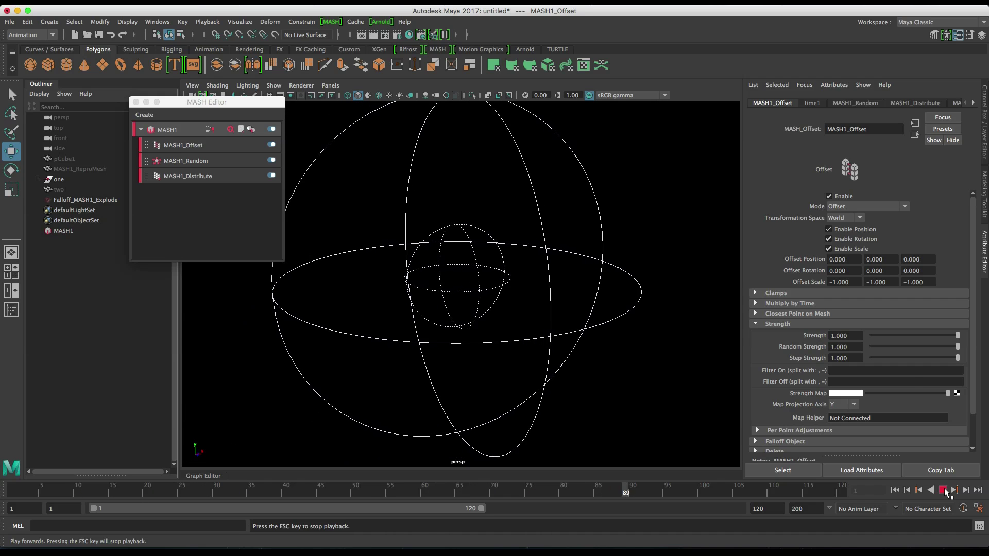
left_click(943, 490)
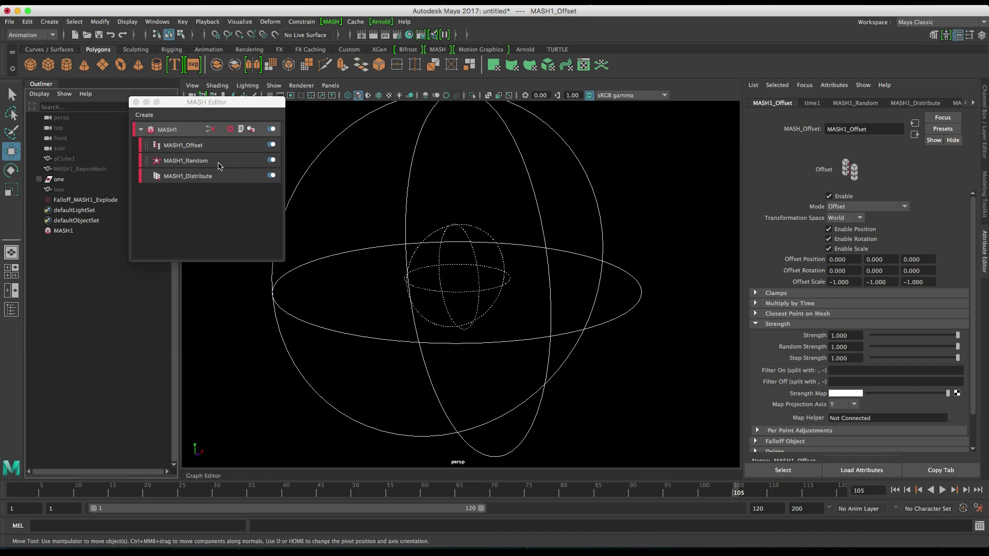
Step: Unhide the TWO text and create a new MASH network from pCube1
left_click(67, 188)
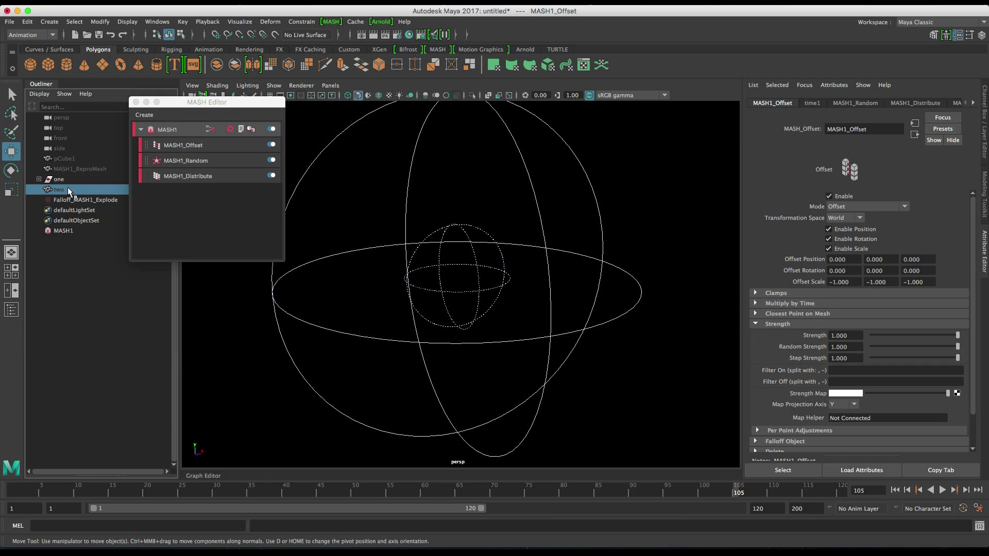
key("shift+h")
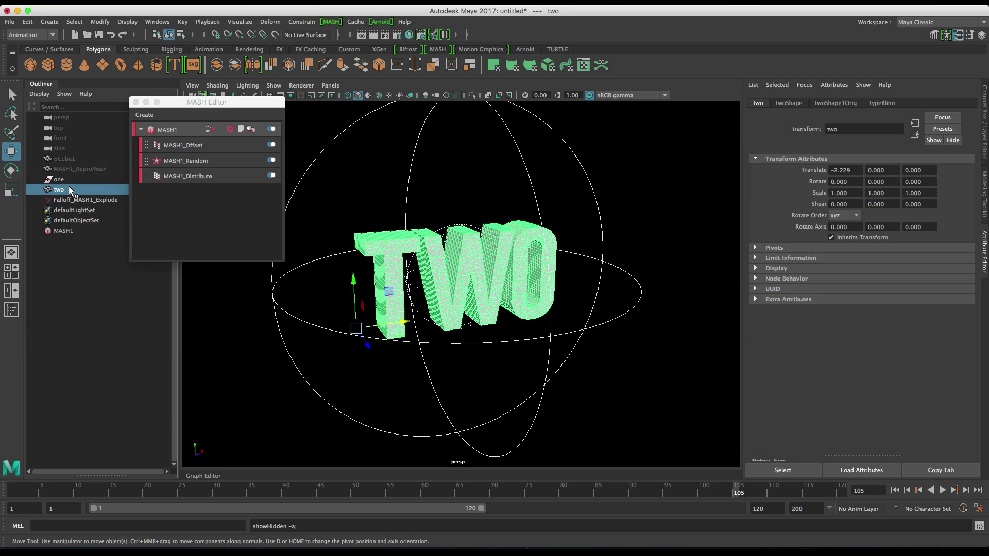
left_click(72, 153)
left_click(144, 114)
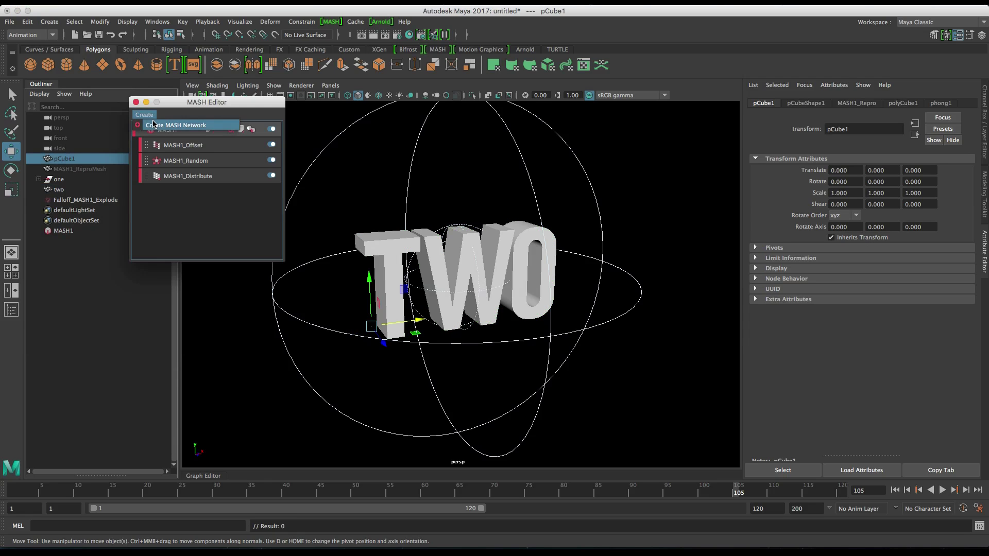
left_click(154, 126)
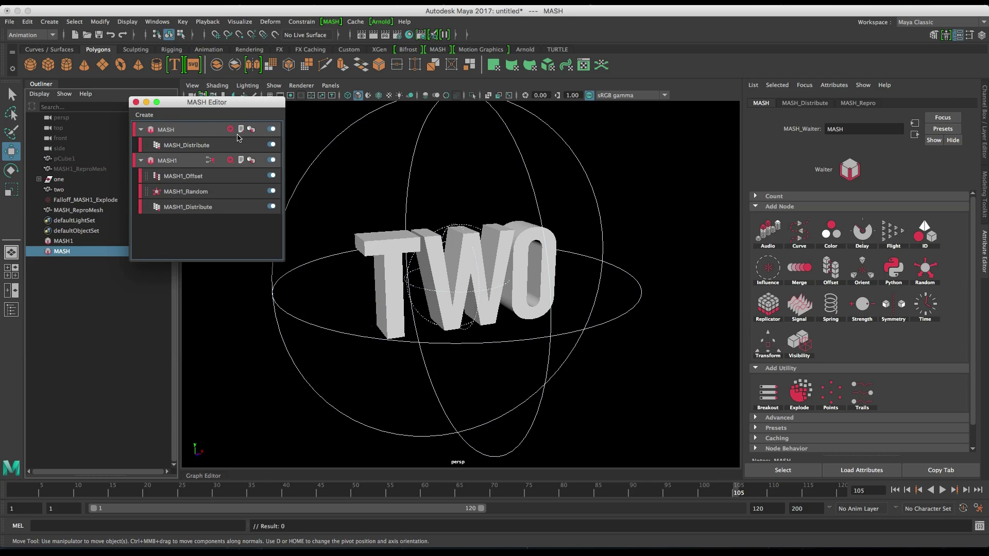
Step: Rename MASH1 to One and the new MASH network to Two
double_click(163, 161)
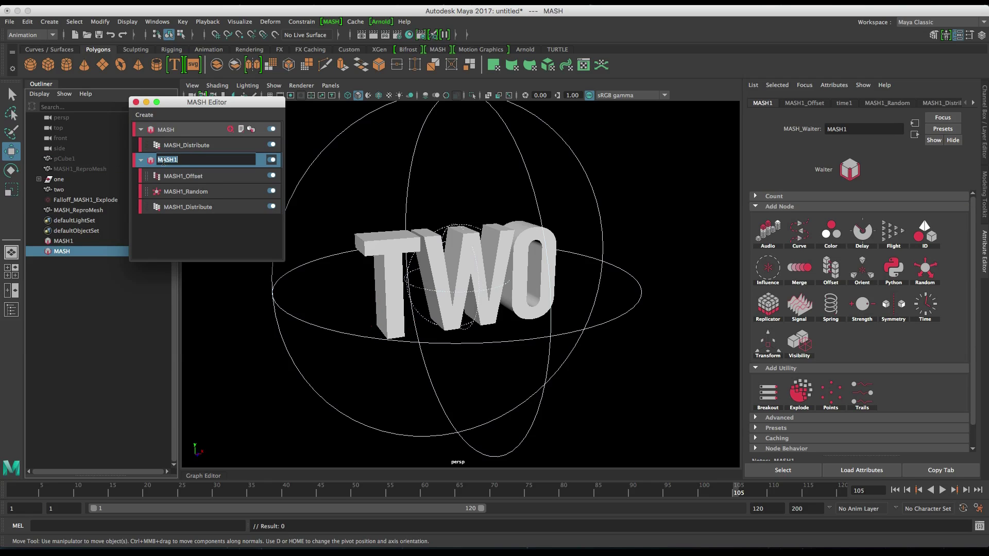
type("One")
key("Return")
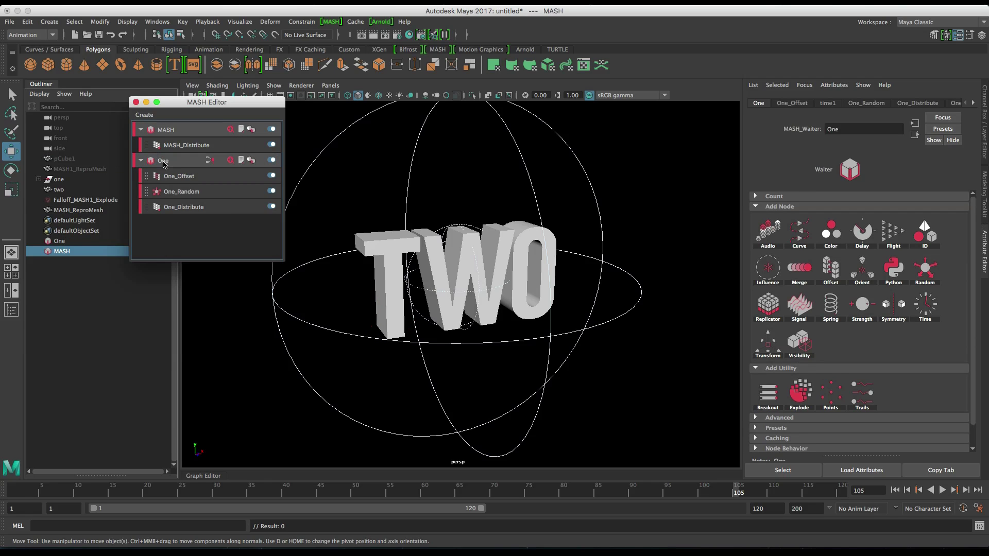
double_click(166, 129)
type("Two")
key("Return")
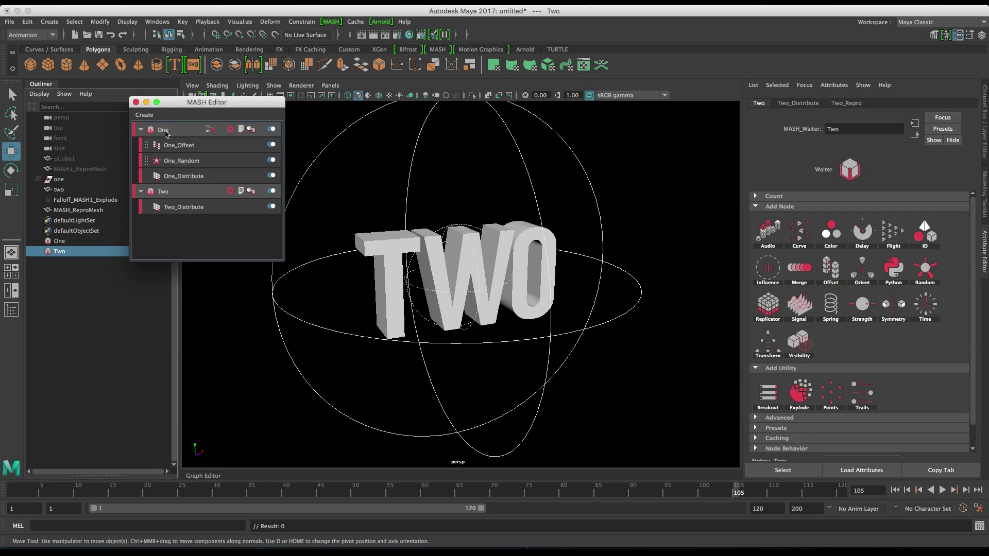
Step: Set the One network's label colour to Orange
right_click(153, 130)
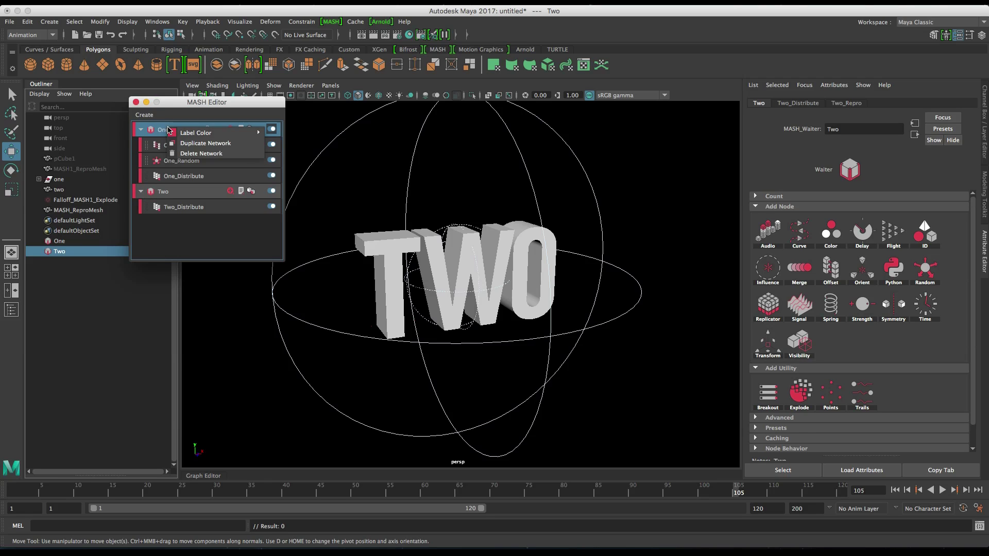
mouse_move(206, 133)
left_click(304, 165)
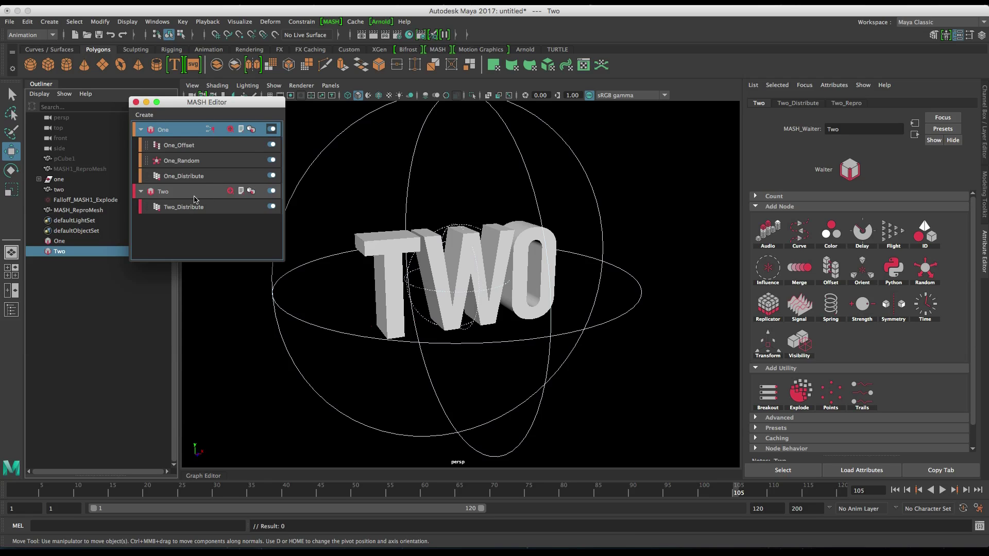
Step: Give Two_Distribute the TWO mesh as Input Mesh with the Face Centre method
left_click(798, 103)
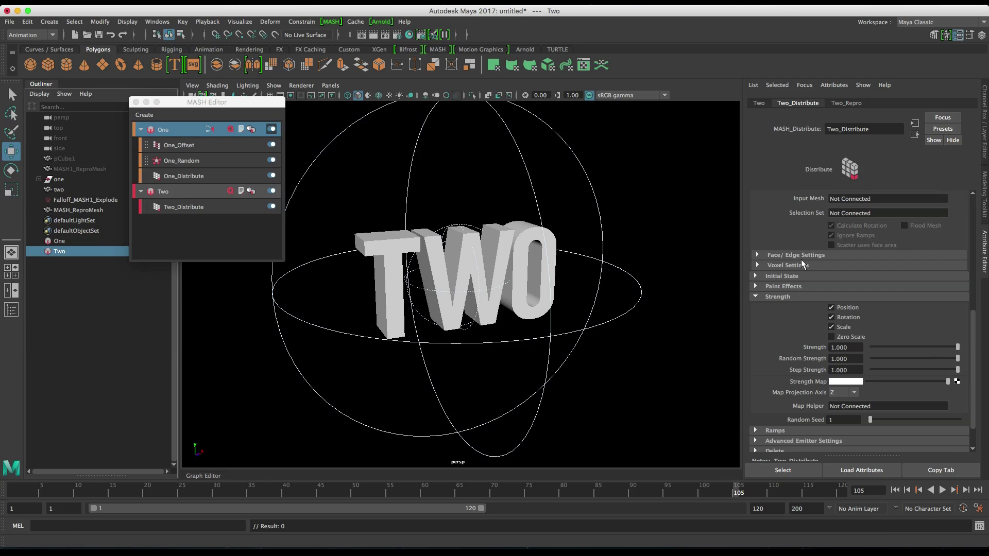
scroll(804, 304, "up", 4)
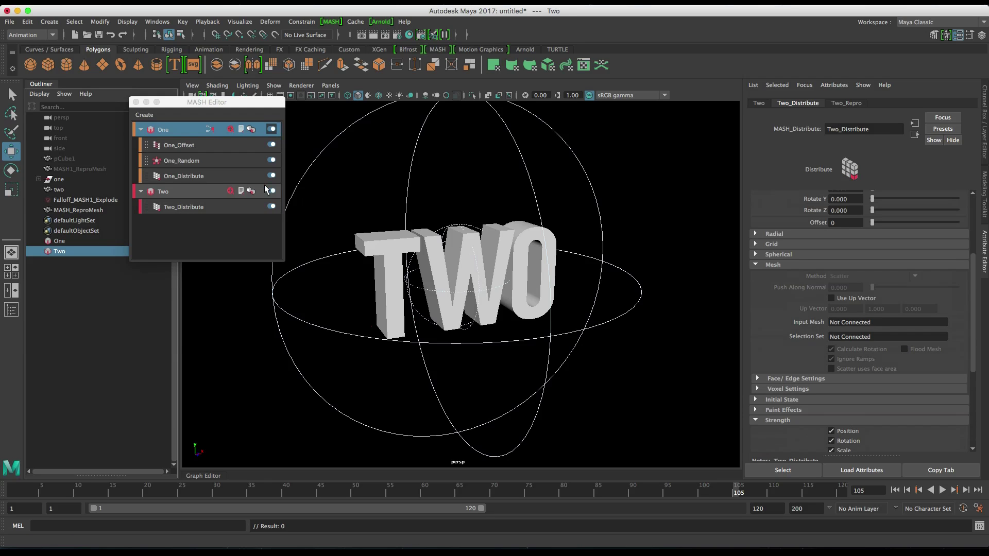
left_click_drag(59, 190, 847, 322)
left_click(855, 276)
left_click(850, 319)
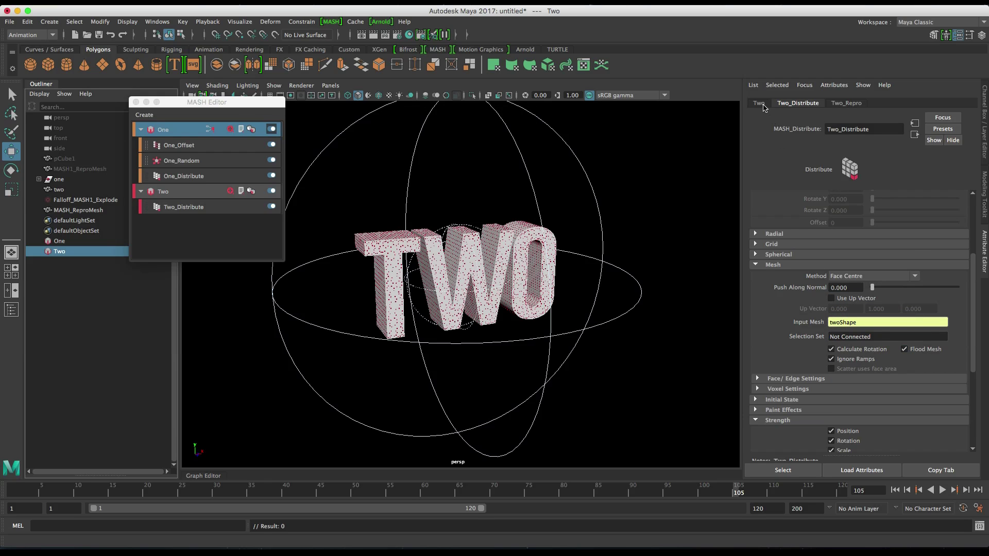
Step: Add an Explode utility to Two with the TWO mesh as Exploding Mesh
left_click(760, 103)
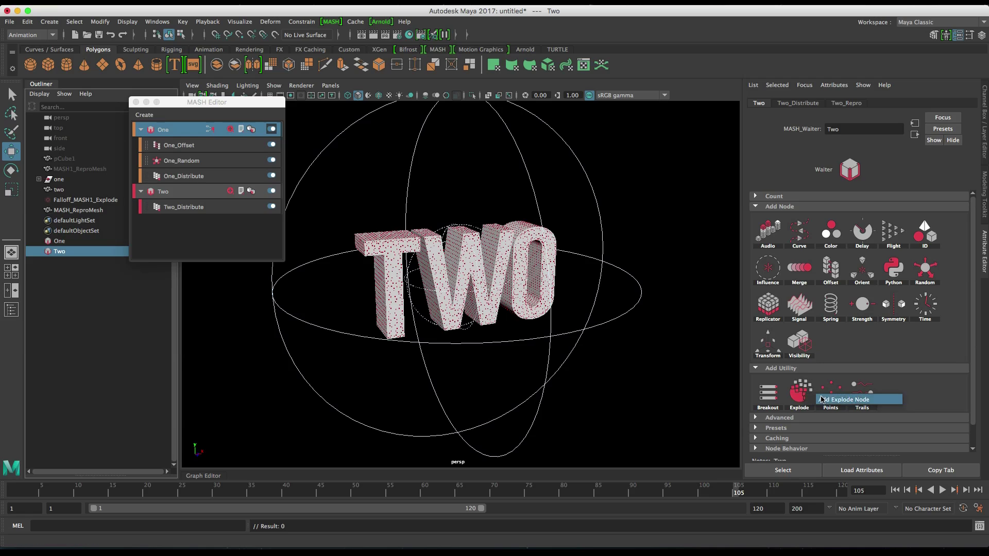
left_click(800, 393)
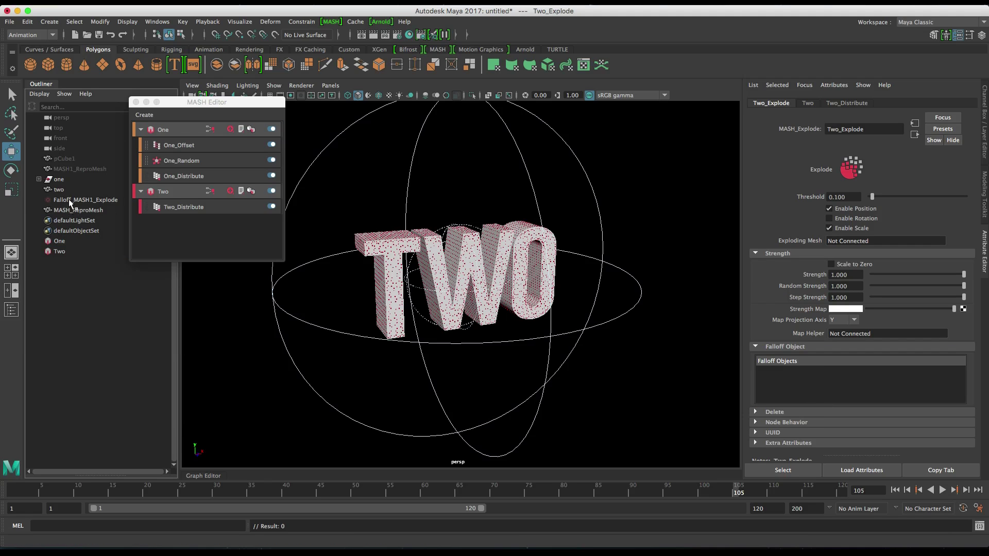
middle_click_drag(58, 192, 864, 244)
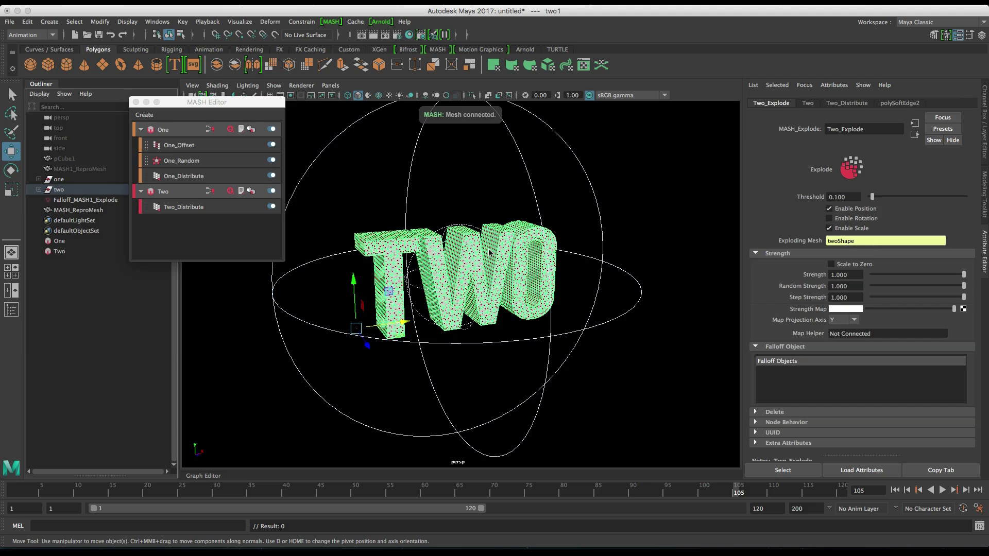
Step: Hide MASH_ReproMesh and reselect the Two network
left_click(103, 209)
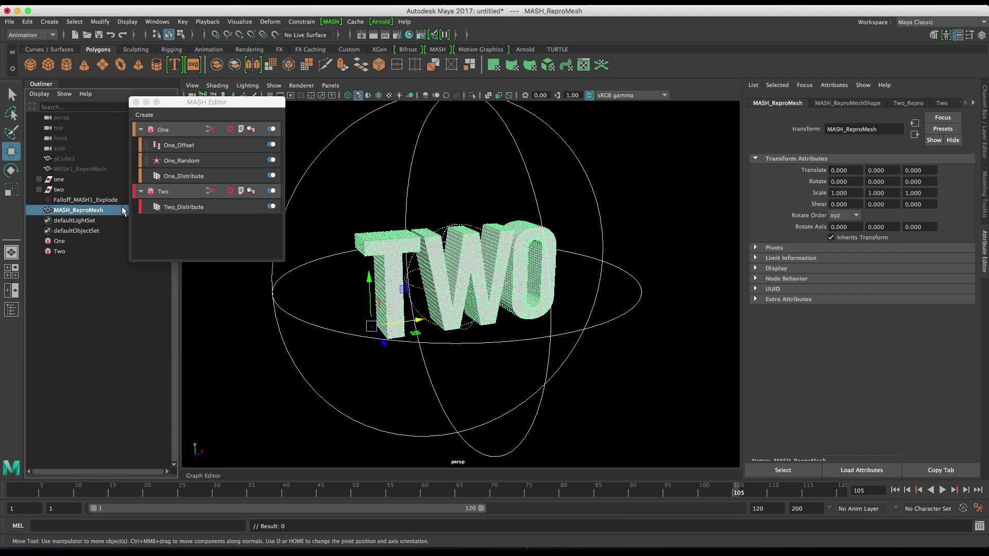
key("ctrl+h")
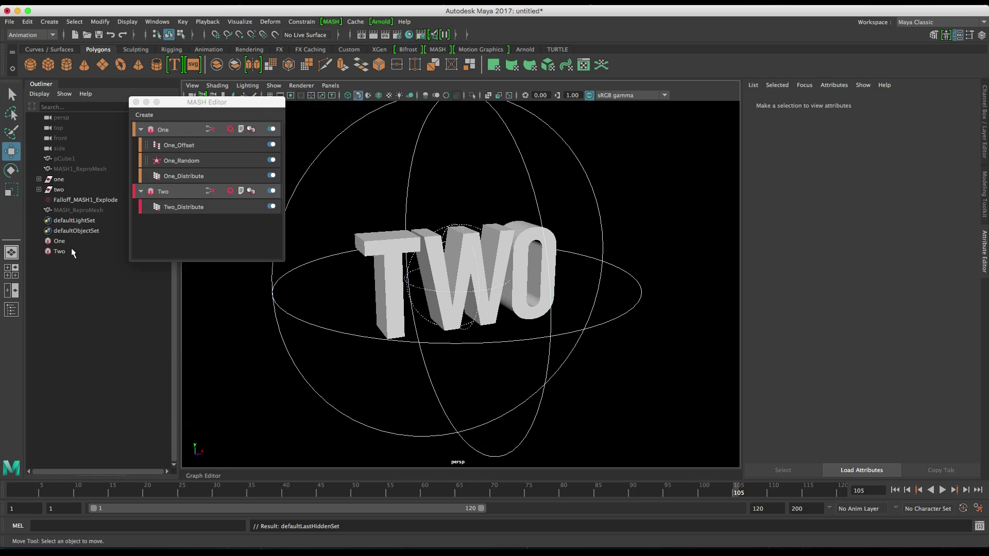
left_click(72, 251)
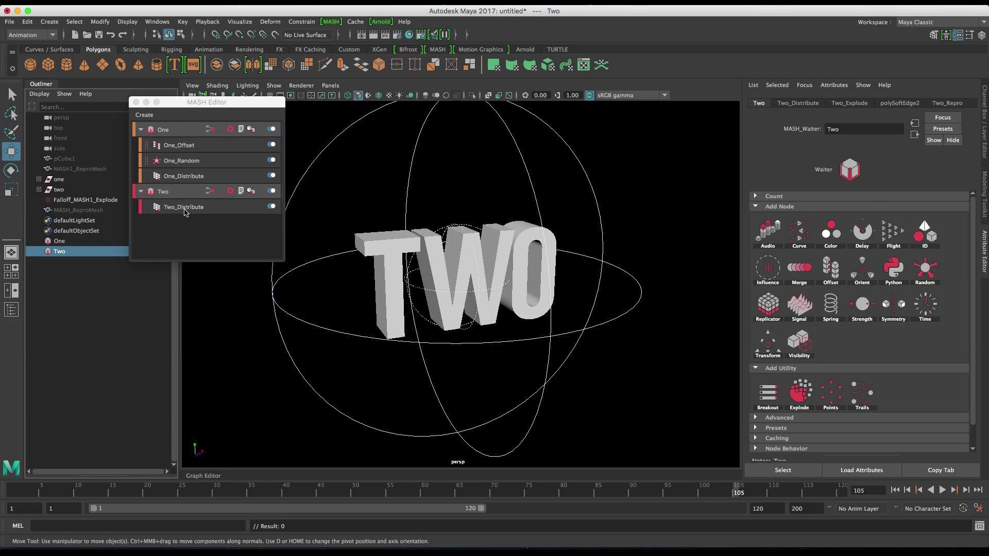
Step: Add a Random node to the Two network and raise its Strength to 7.3
left_click(230, 192)
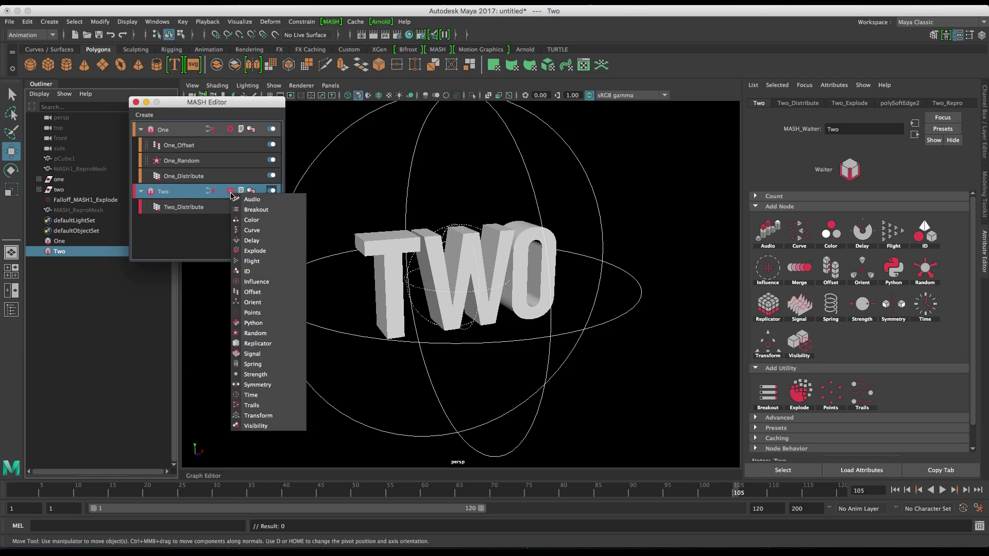
left_click(275, 332)
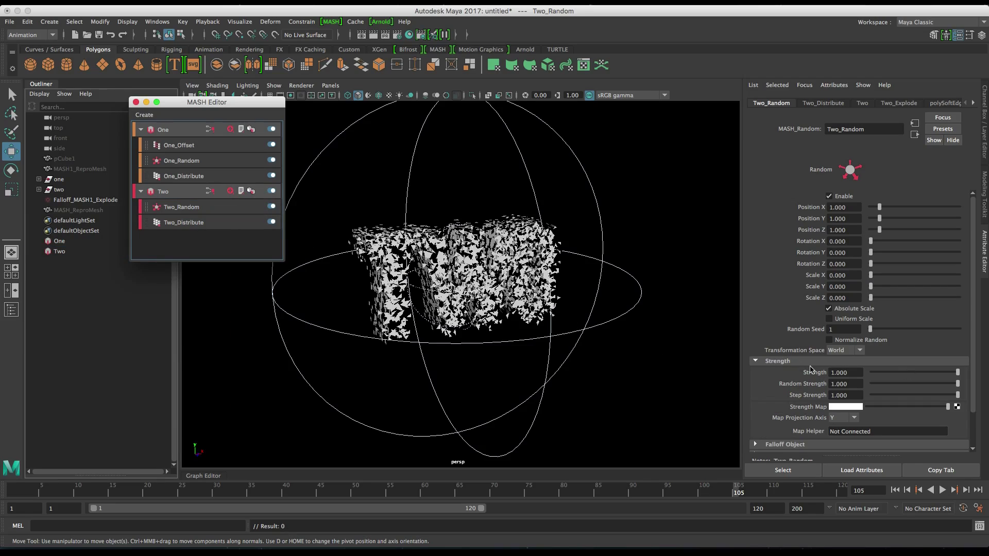
left_click_drag(837, 372, 867, 370, "ctrl")
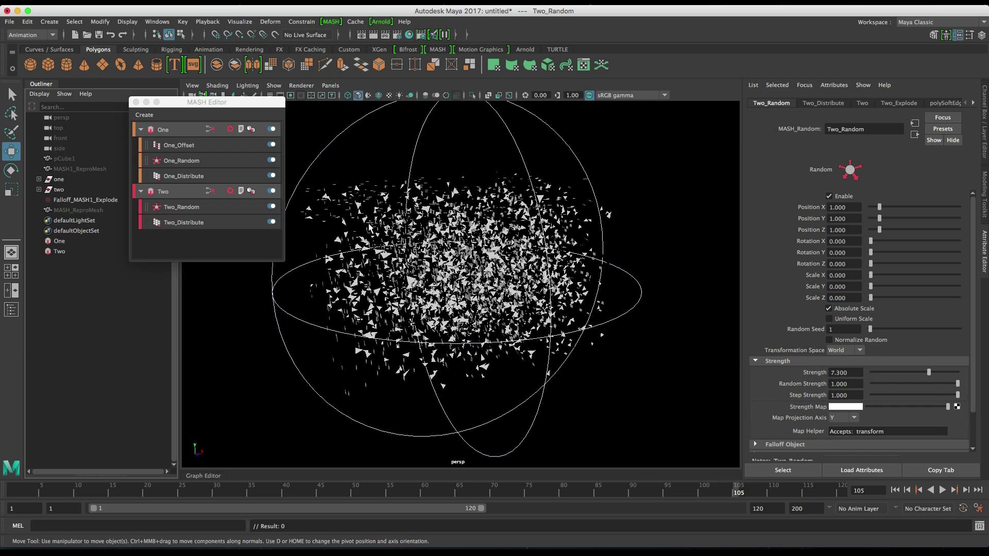
Step: Add an Offset node to Two and set Offset Scale X, Y and Z to -1
left_click(229, 196)
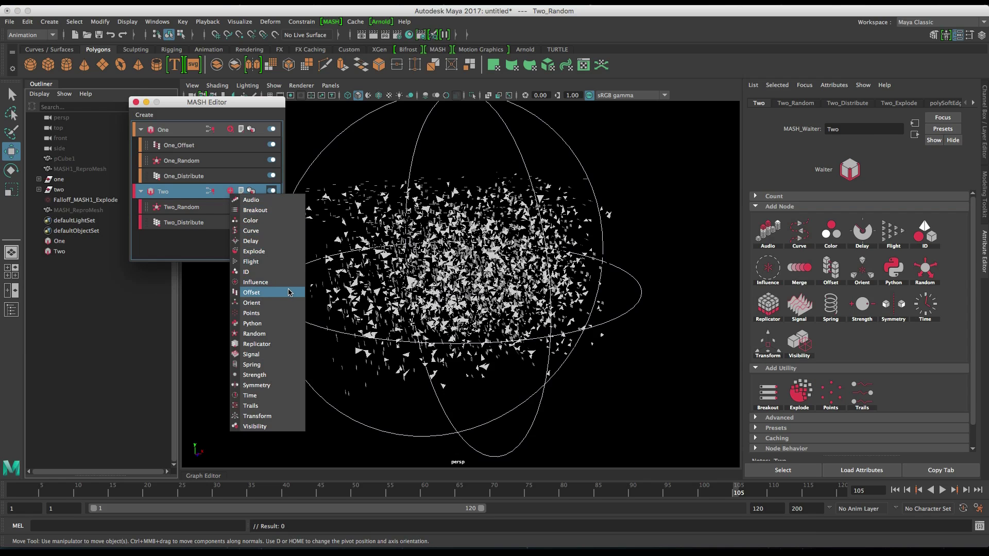
left_click(268, 288)
left_click_drag(848, 282, 811, 281)
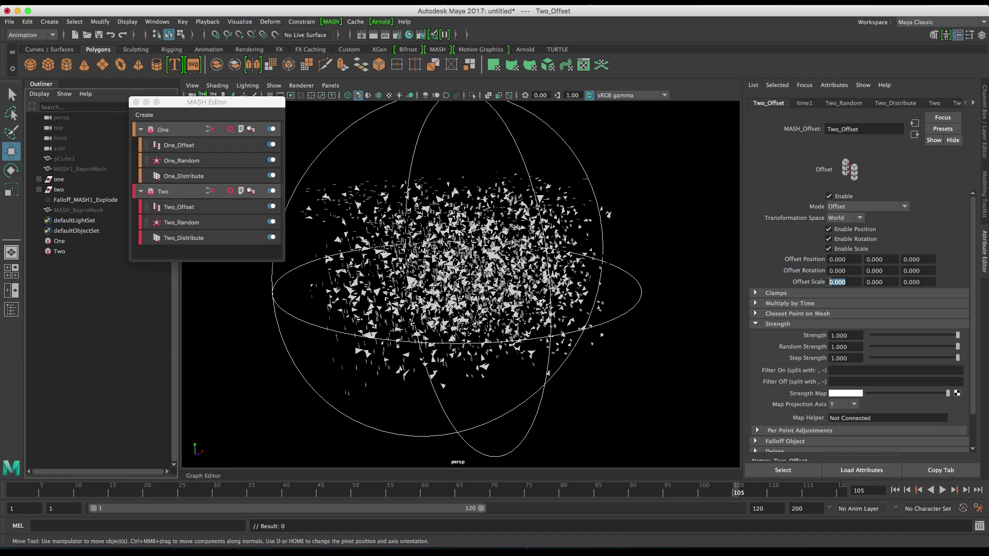
type("-1")
key("Tab")
type("-1")
key("Tab")
type("-1")
key("Return")
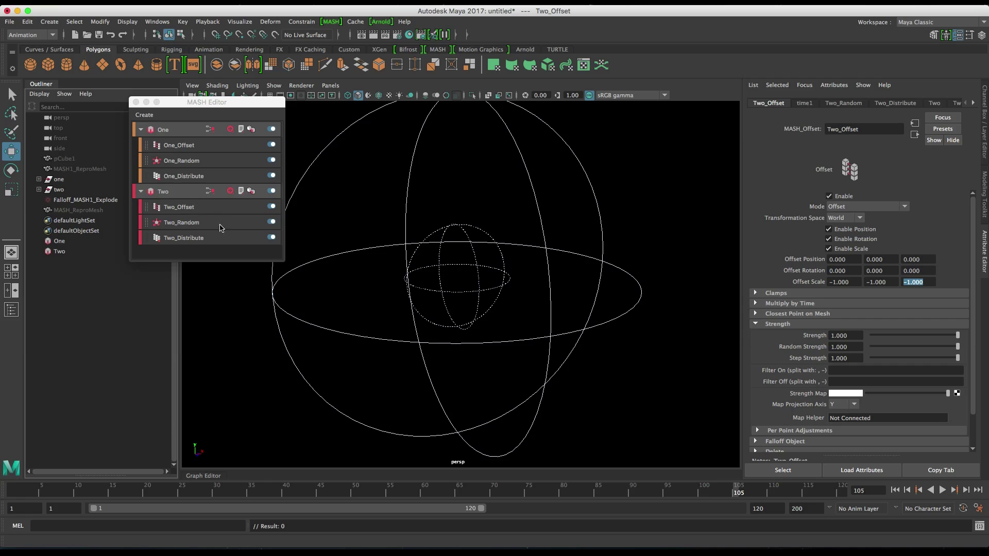
Step: Create a falloff object for Two_Explode and set its shape to Cube
left_click(206, 195)
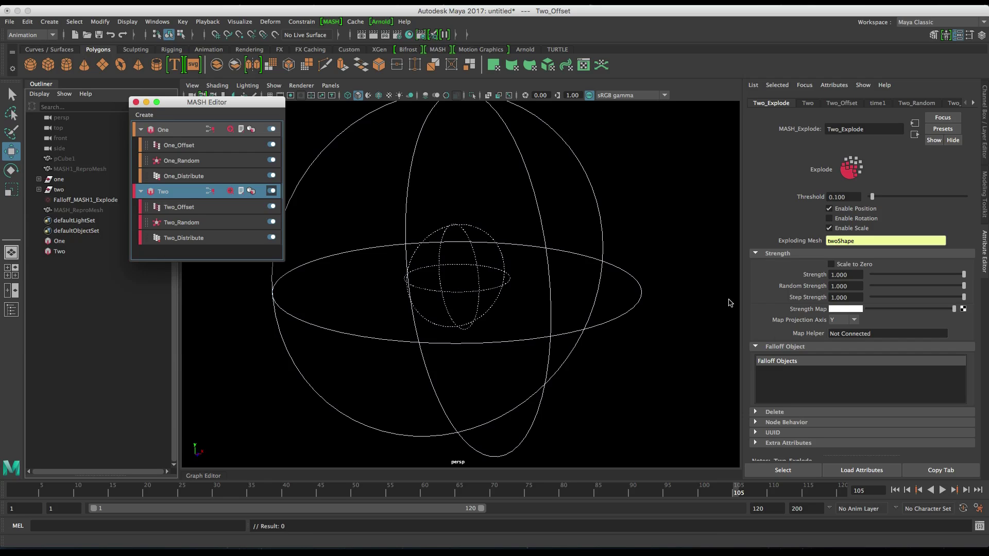
right_click(803, 379)
left_click(819, 383)
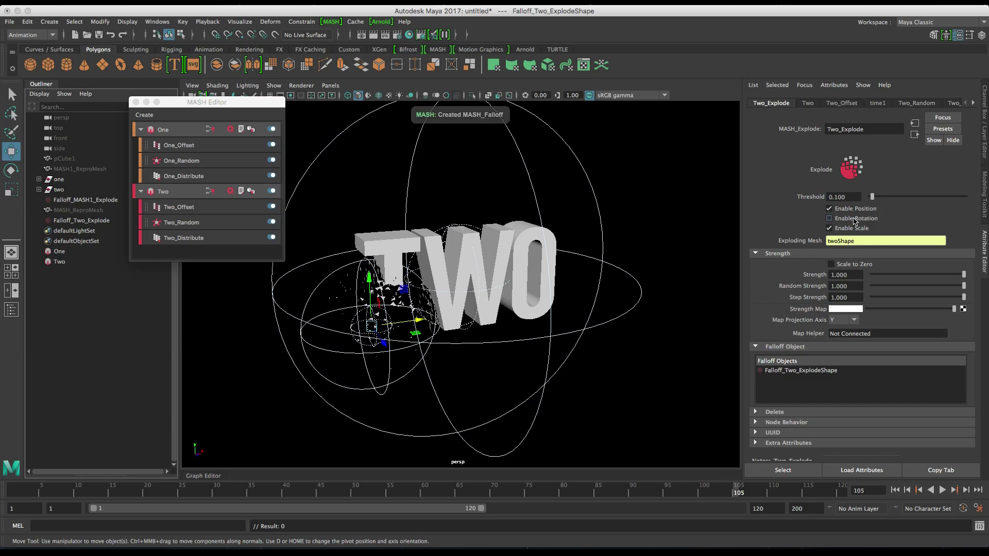
double_click(824, 369)
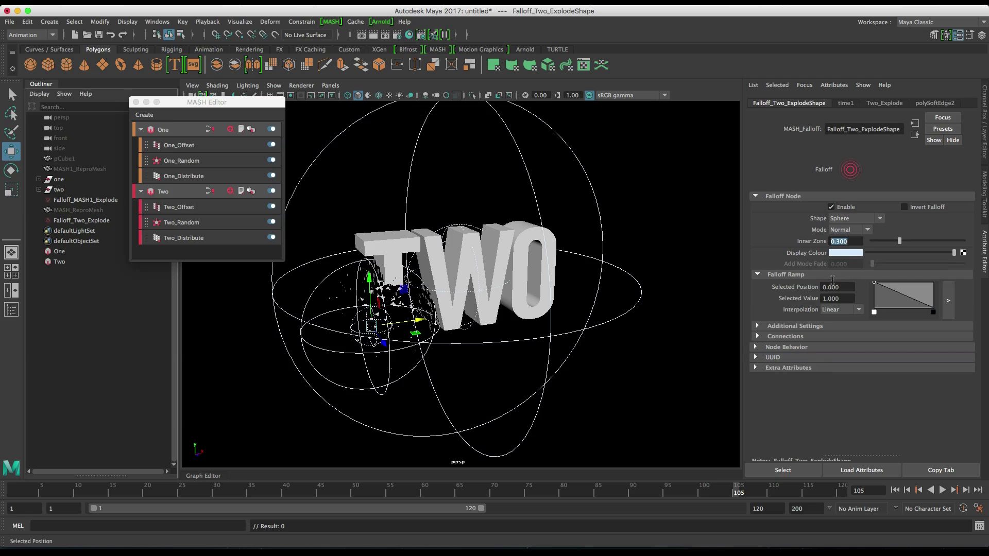
left_click(855, 218)
left_click(845, 230)
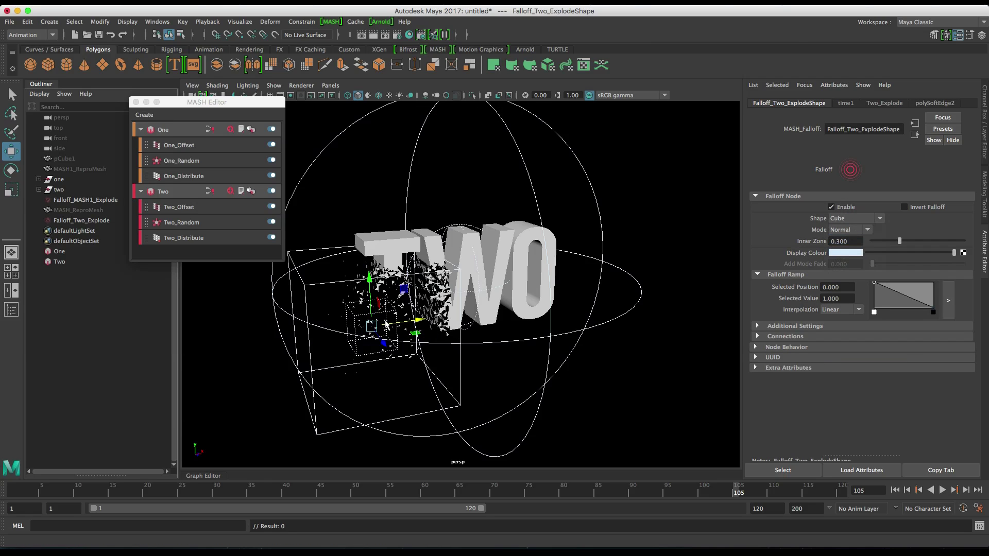
Step: Place and scale the cube falloff over the text (about 34 × 23.7 × 23.7), with Inner Zone 0.477
left_click_drag(370, 286, 370, 259)
left_click_drag(408, 299, 509, 331)
key("r")
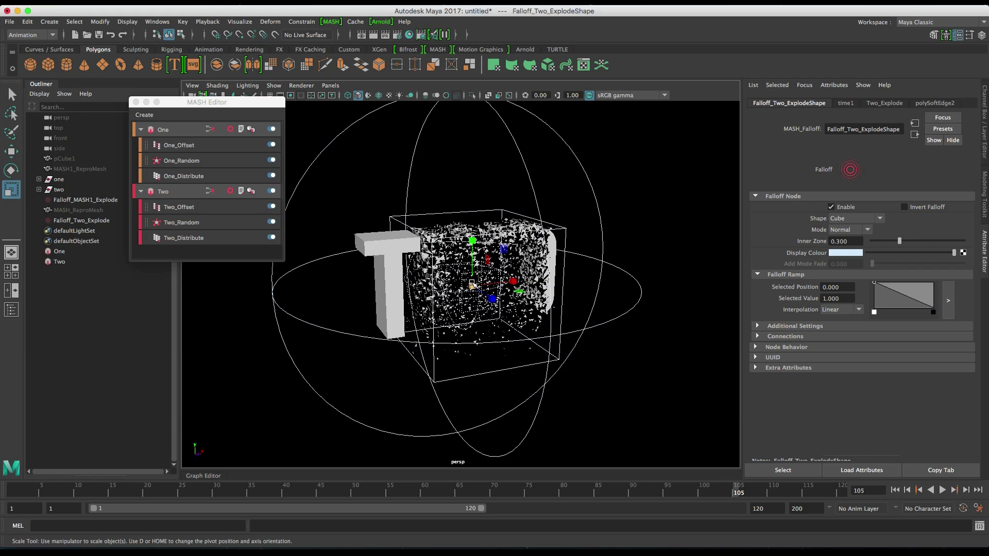
left_click_drag(472, 287, 534, 279)
left_click_drag(900, 241, 916, 243)
key("e")
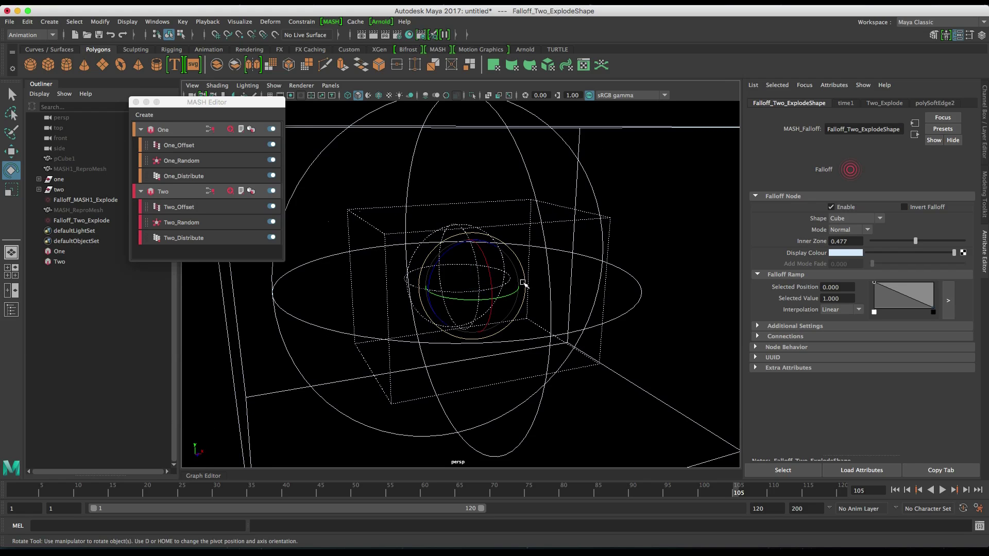
key("w")
left_click_drag(514, 280, 503, 282)
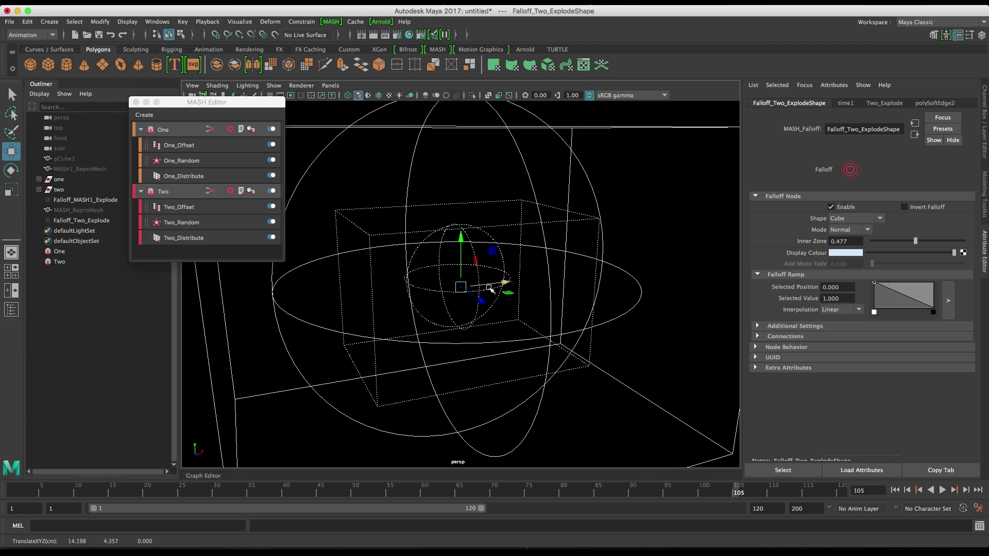
Step: Keyframe Falloff_Two_Explode's position from X 14.198 at frame 1 to 62.225 at frame 50
left_click(896, 490)
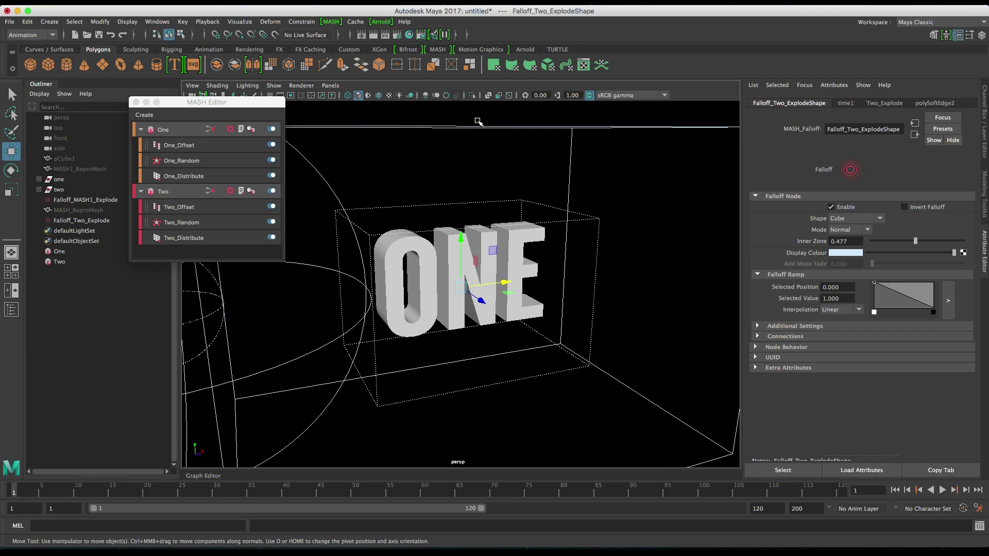
left_click(82, 221)
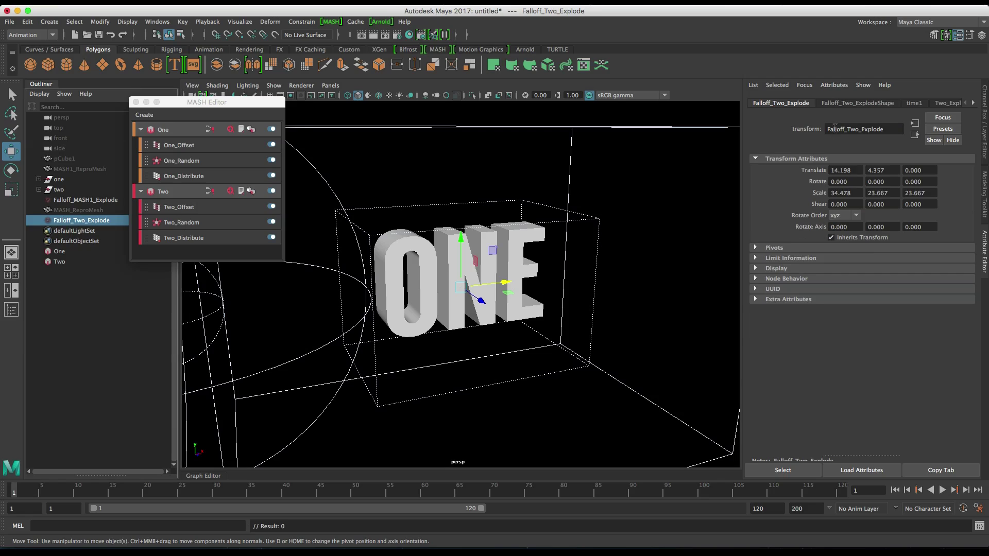
right_click(823, 172)
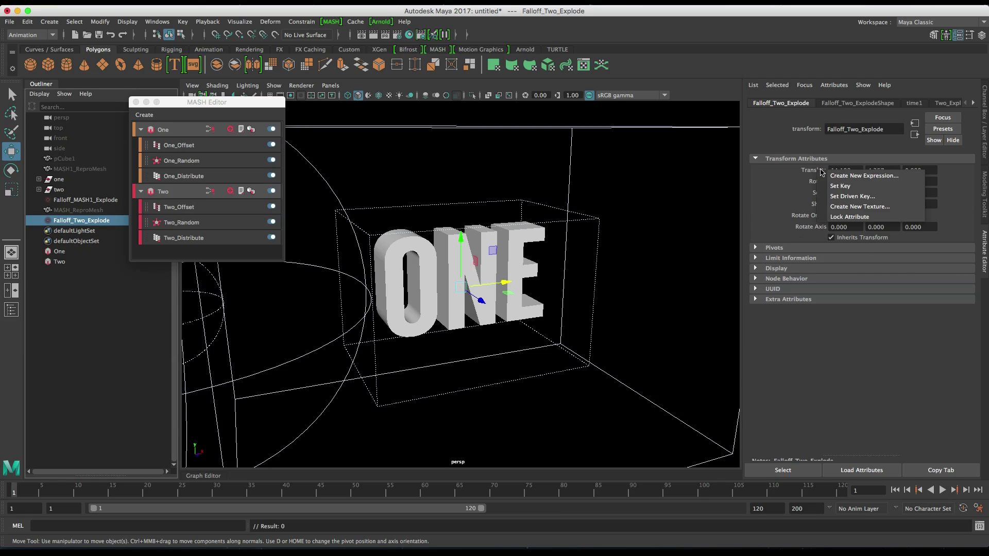
left_click(840, 187)
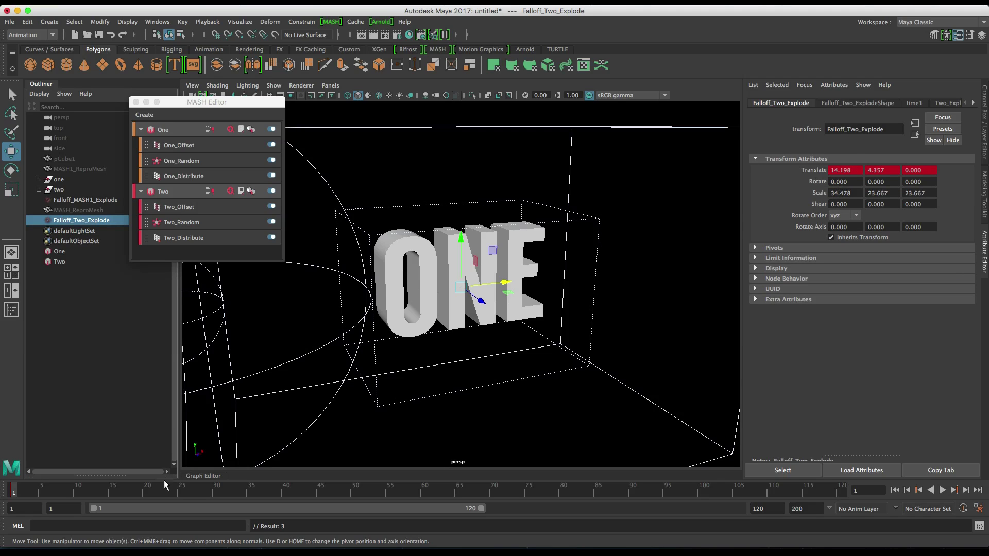
left_click(354, 491)
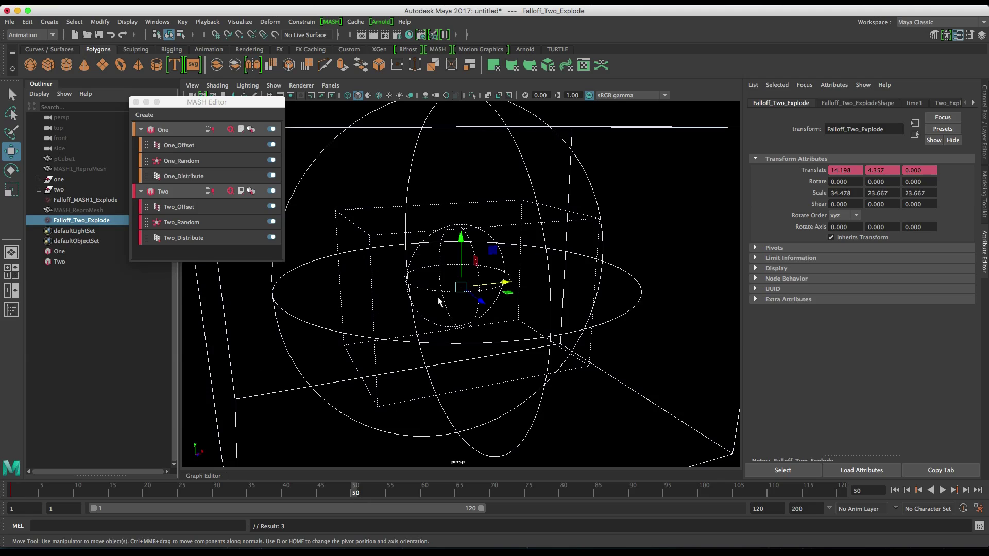
left_click_drag(503, 280, 731, 281)
right_click(834, 174)
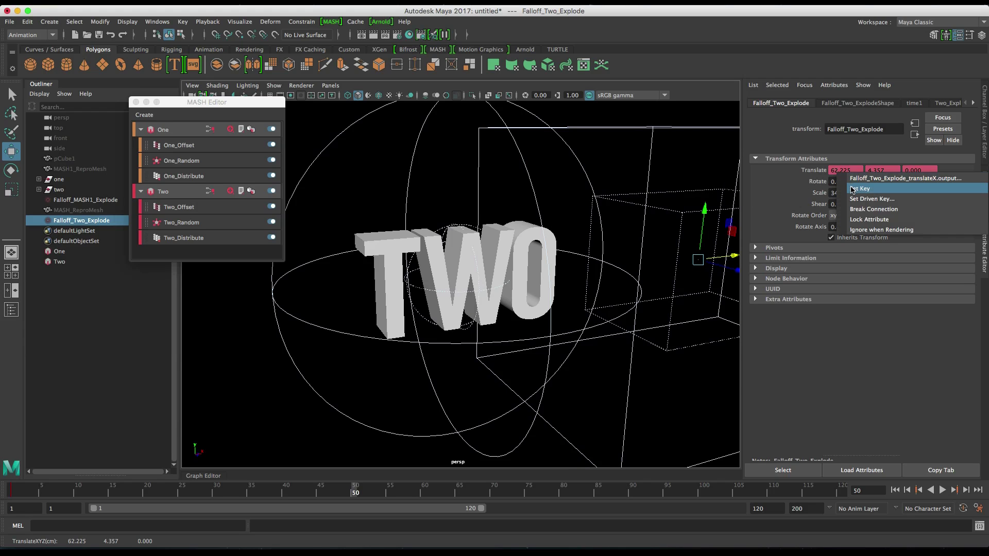
left_click(845, 190)
Step: Play back the animation, set the end frame to 75, and play again
left_click(894, 490)
left_click(943, 490)
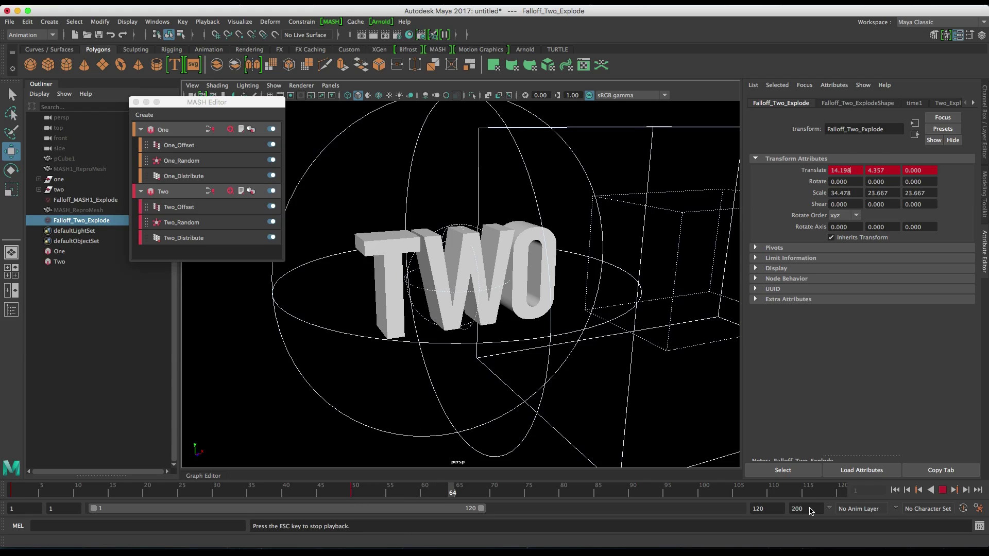
left_click(943, 490)
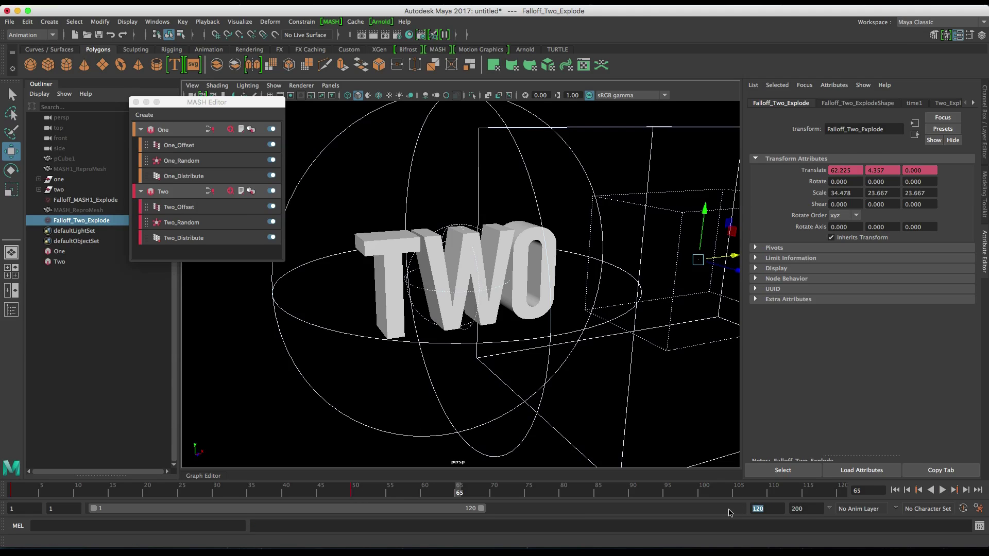
type("75")
key("Return")
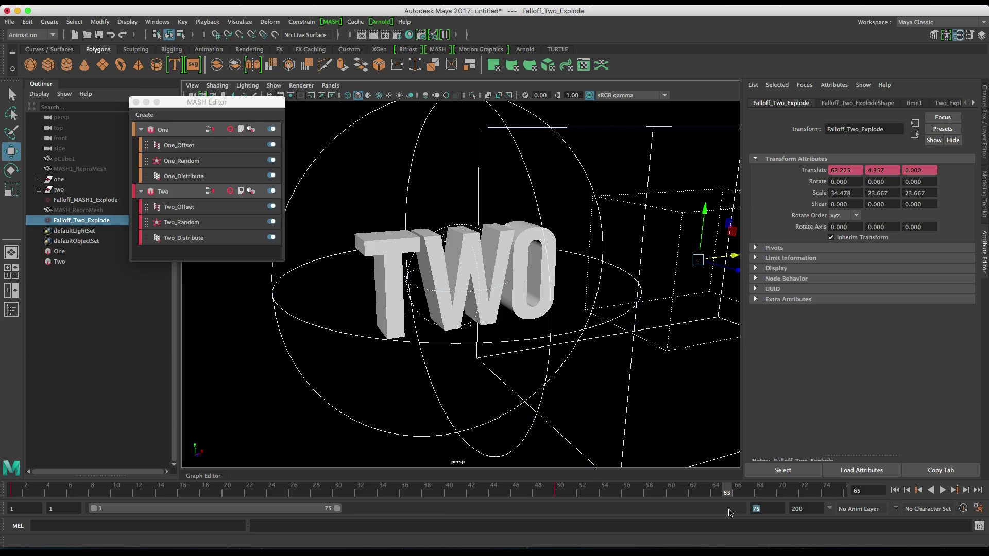
left_click(942, 491)
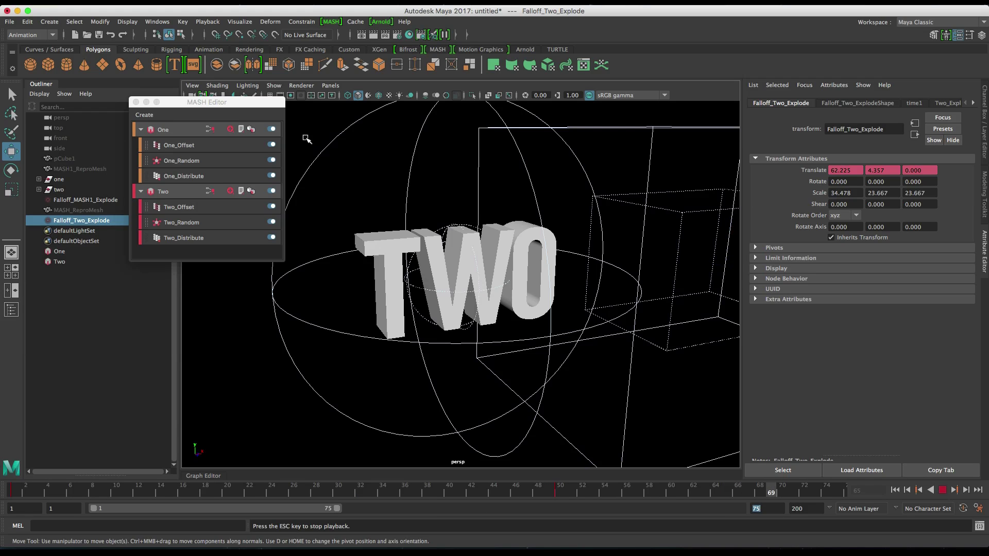
left_click(361, 165)
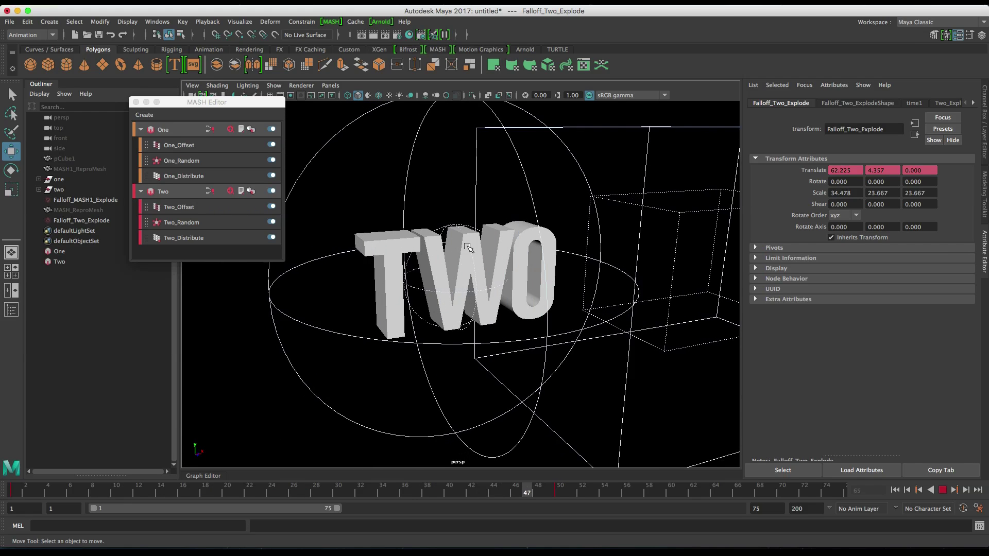
Step: Review the Two and One networks and One_Explode, then show One_Distribute's settings
left_click(471, 246)
left_click(192, 192)
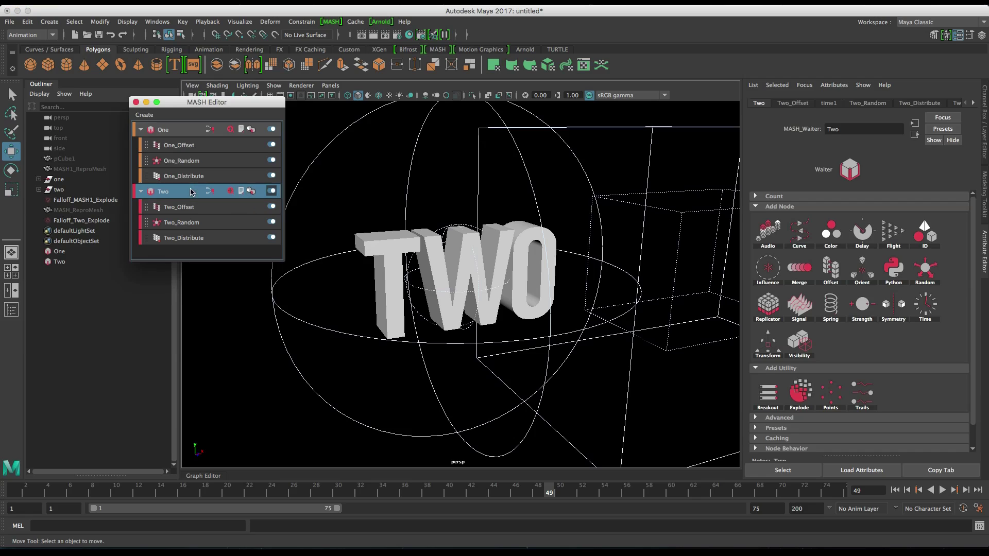
left_click(182, 130)
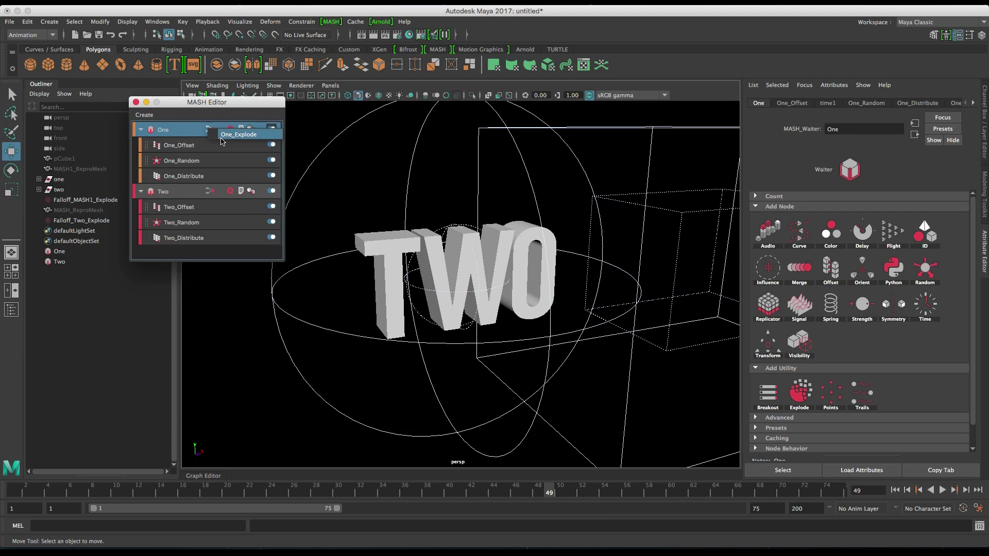
left_click(801, 392)
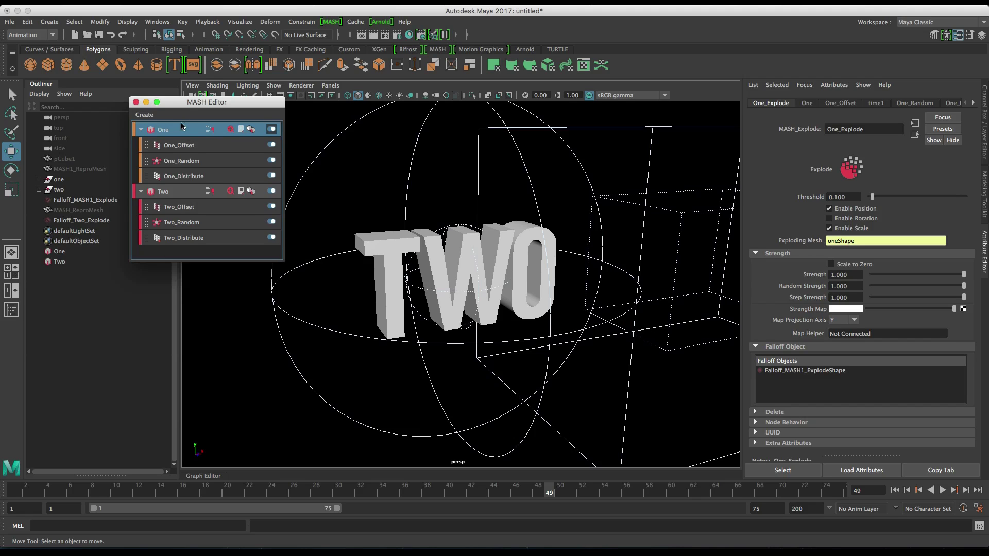
left_click_drag(184, 105, 202, 124)
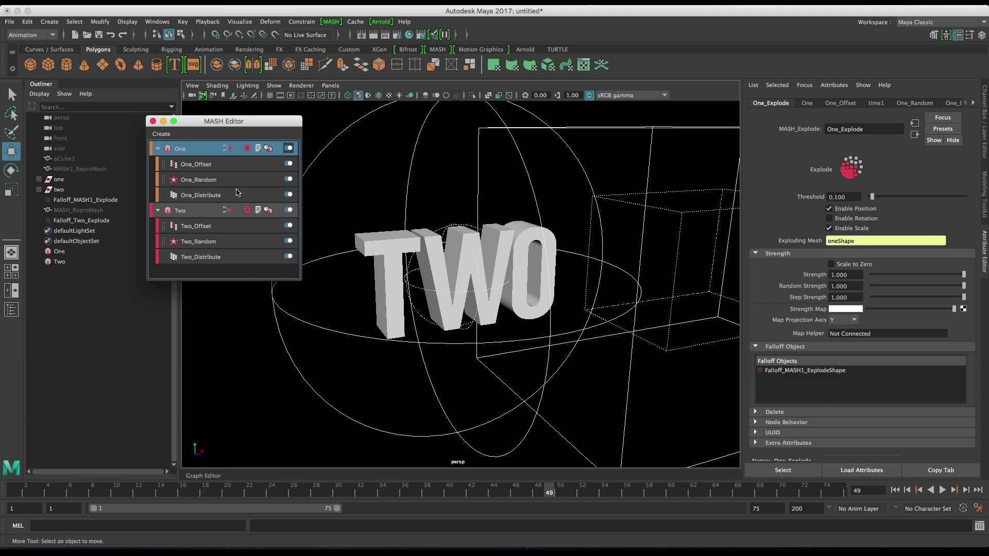
left_click(238, 195)
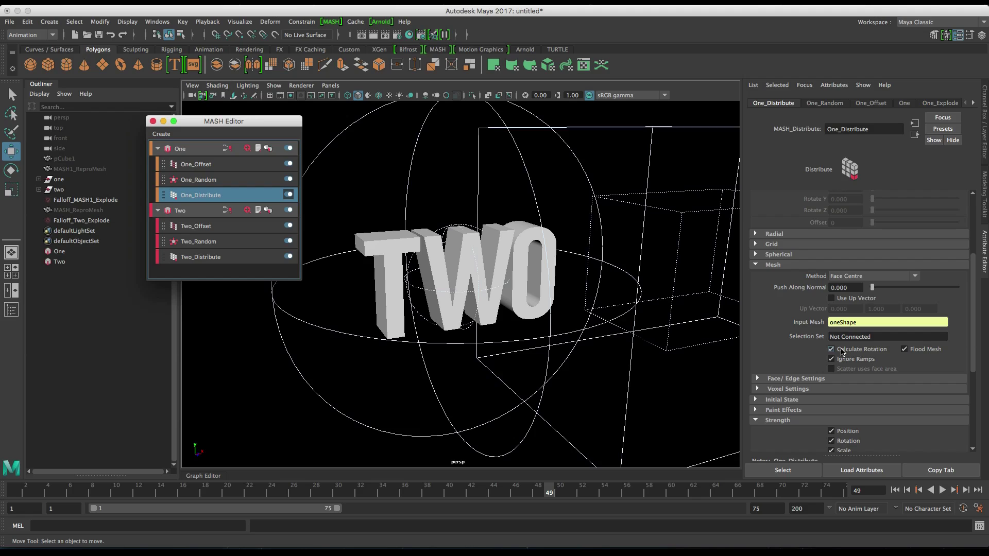
Step: Uncheck Calculate Rotation in One_Distribute, enable rotation in Two_Explode, then view Two_Distribute
left_click(843, 351)
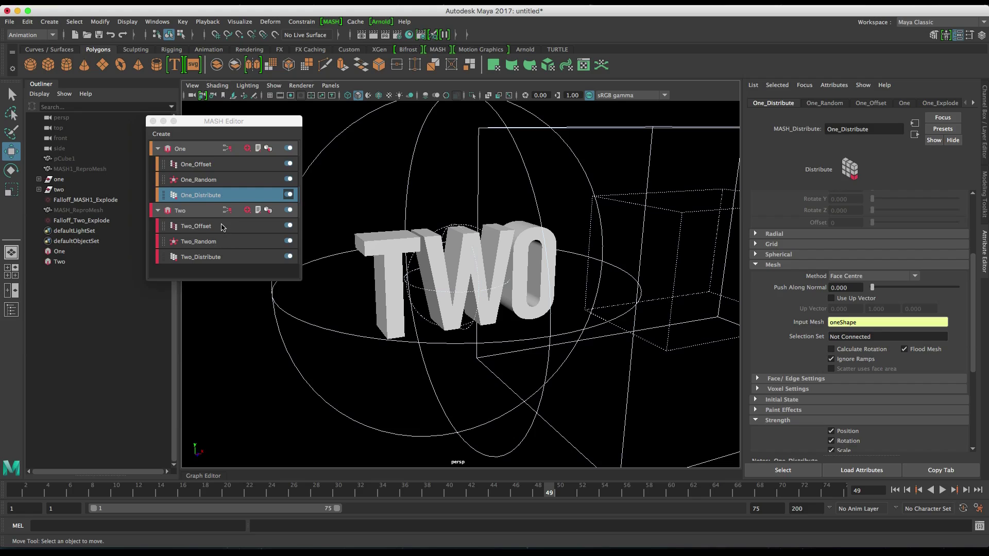
left_click(225, 210)
left_click(228, 210)
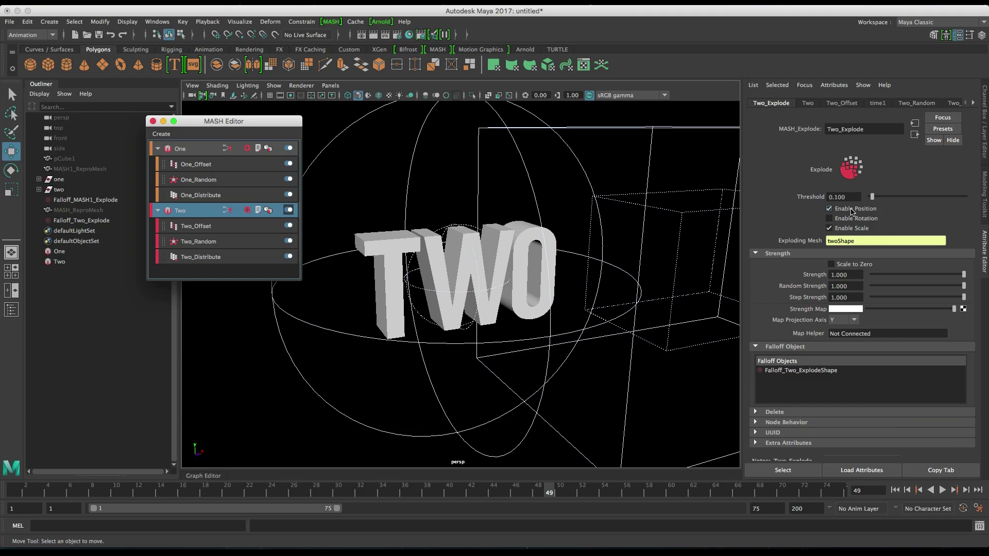
left_click(825, 216)
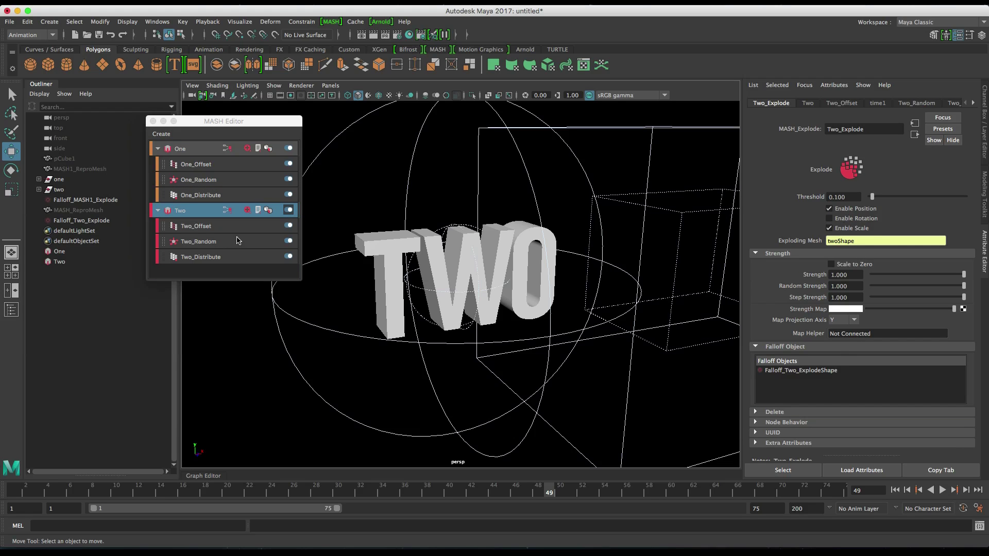
left_click(225, 256)
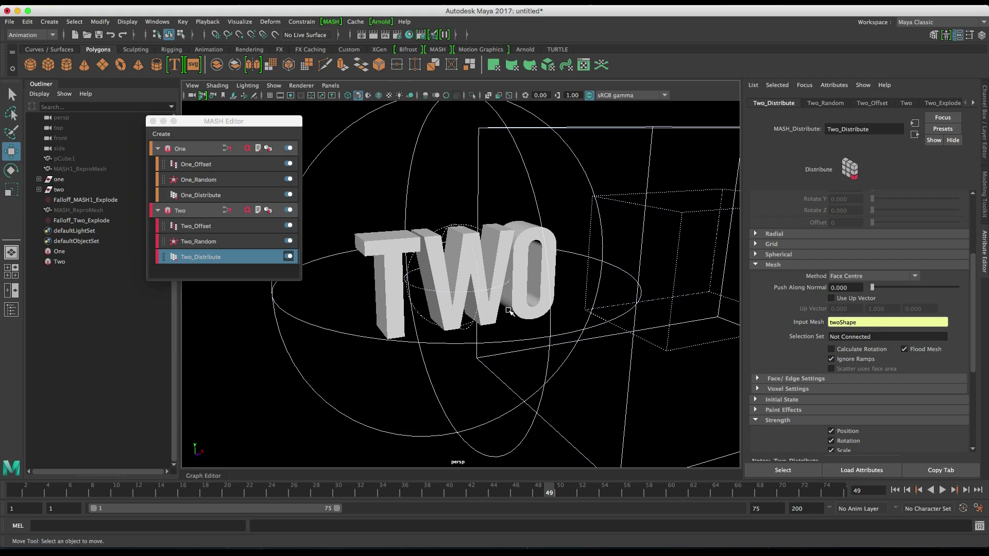
Step: Hide Falloff_MASH1_Explode and Falloff_Two_Explode with Ctrl+H
left_click(895, 490)
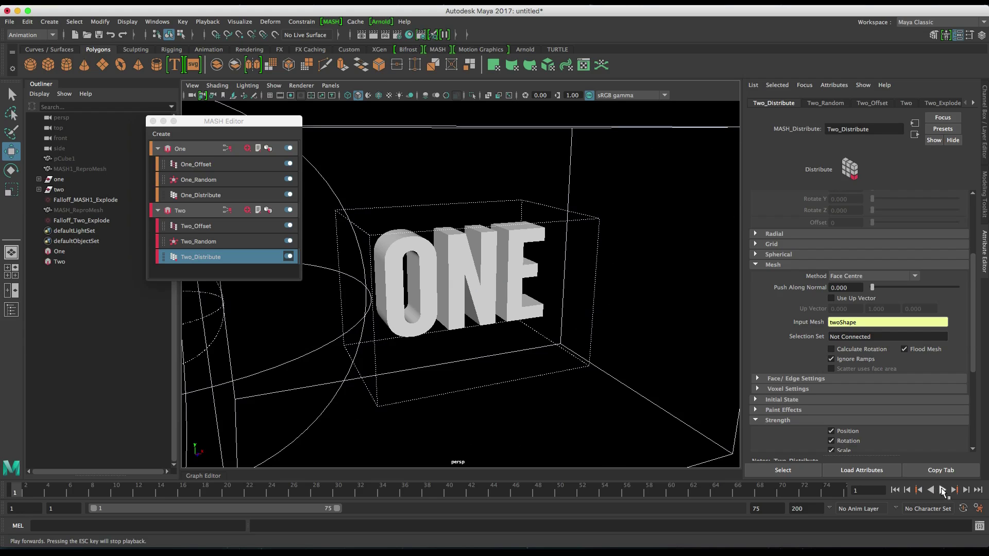
left_click(942, 489)
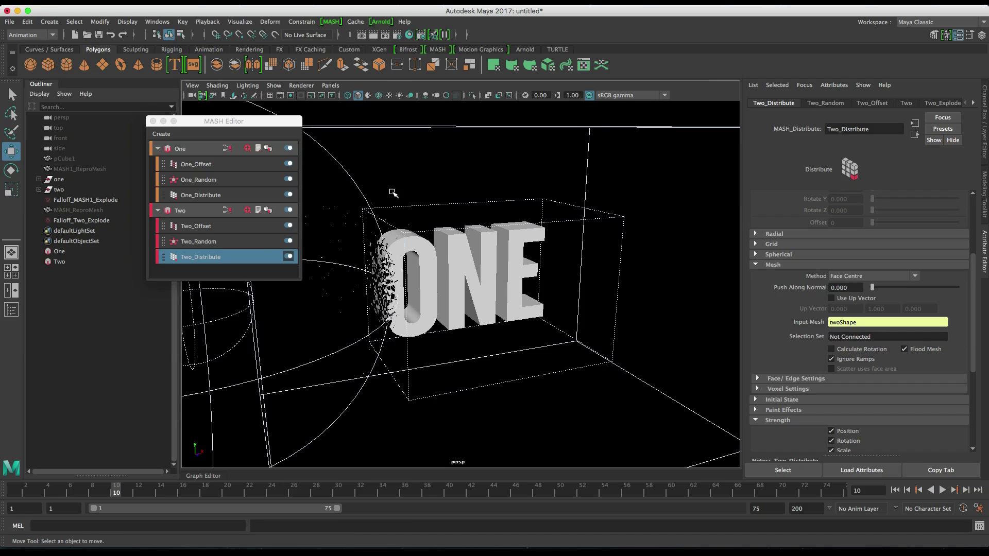
left_click(101, 200)
left_click(107, 220, "ctrl")
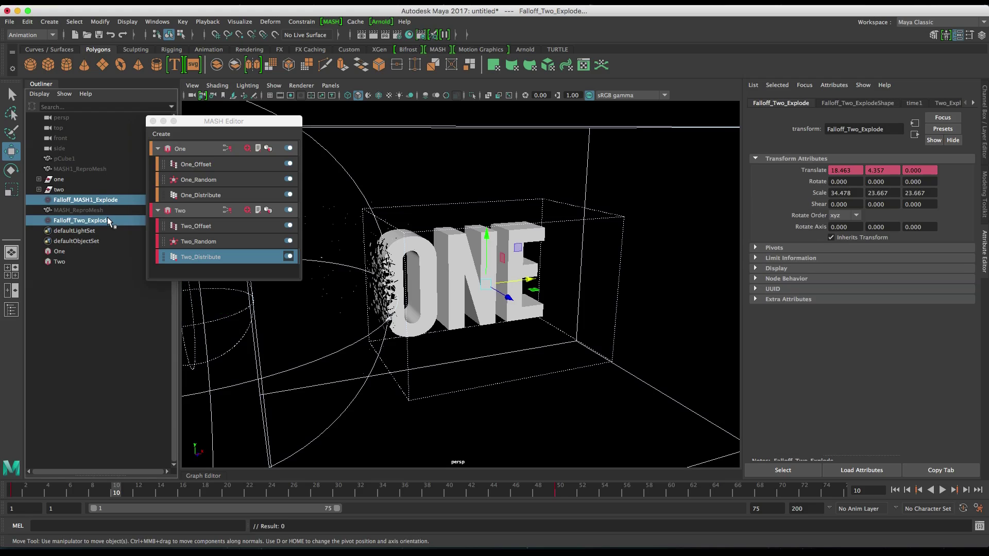
key("ctrl+h")
Step: Play the animation from frame 1, stopping at frame 49 with TWO fully formed
left_click(896, 490)
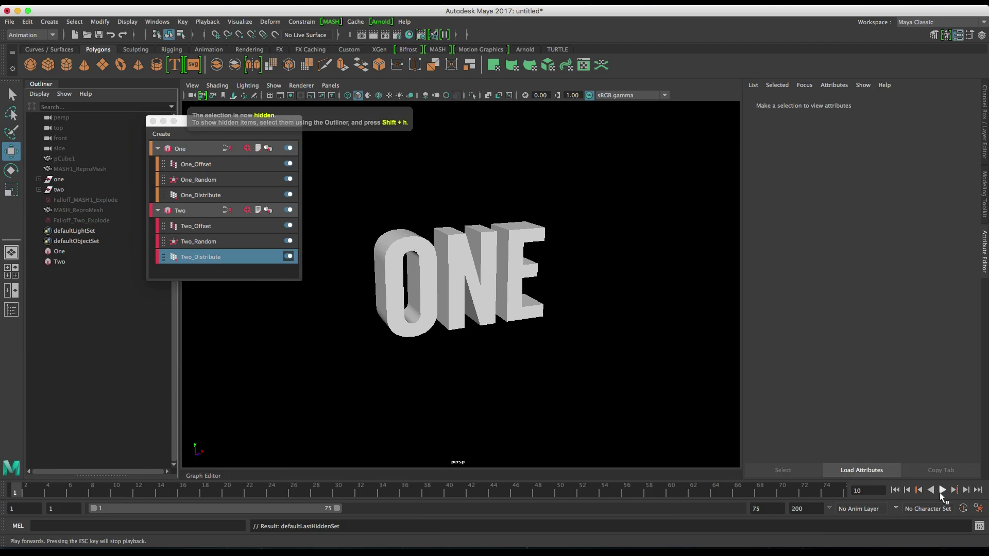
left_click(942, 491)
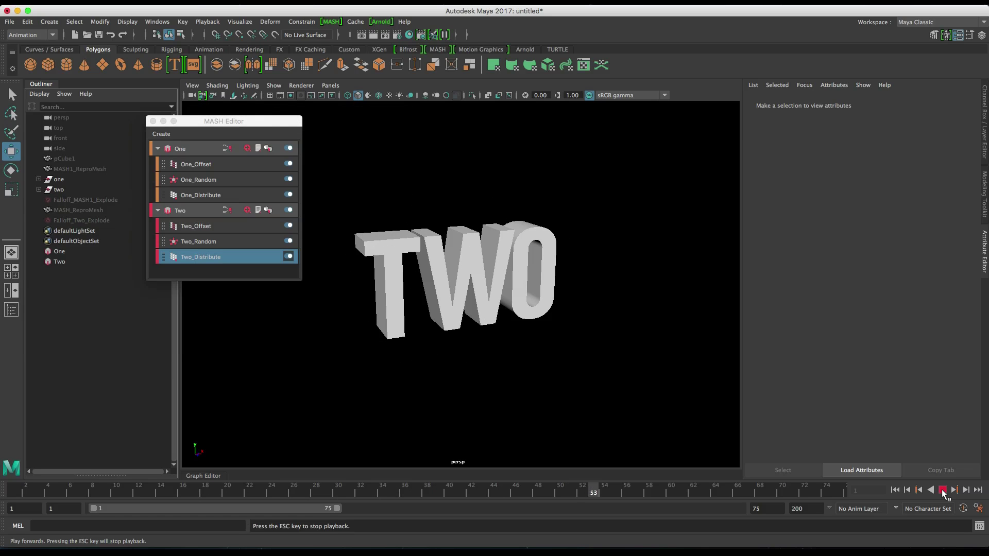
left_click(895, 490)
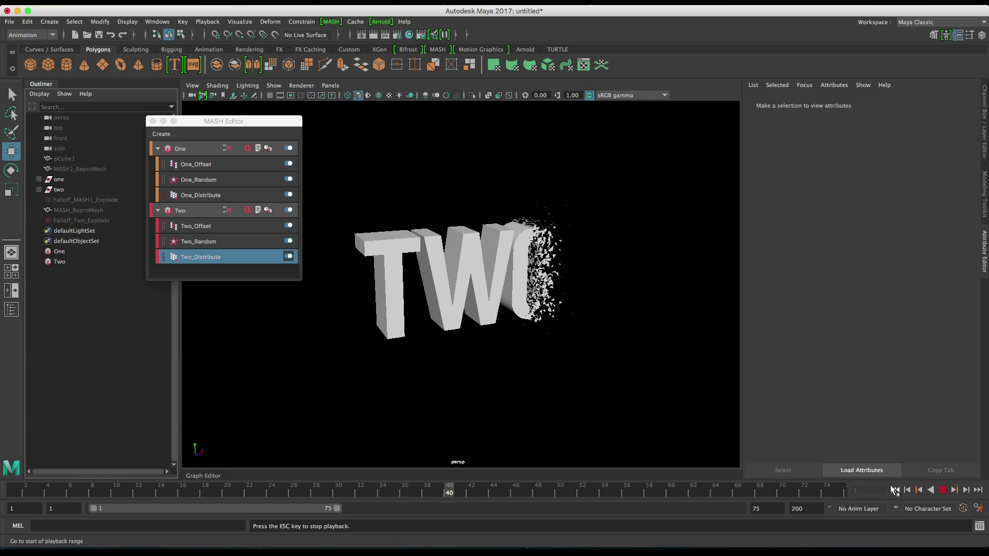
left_click(942, 490)
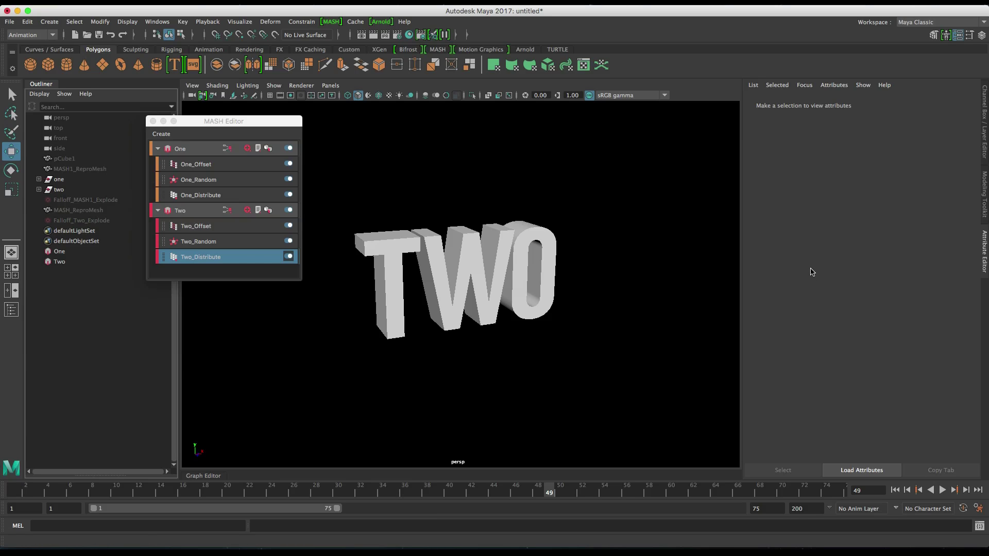
left_click(778, 2)
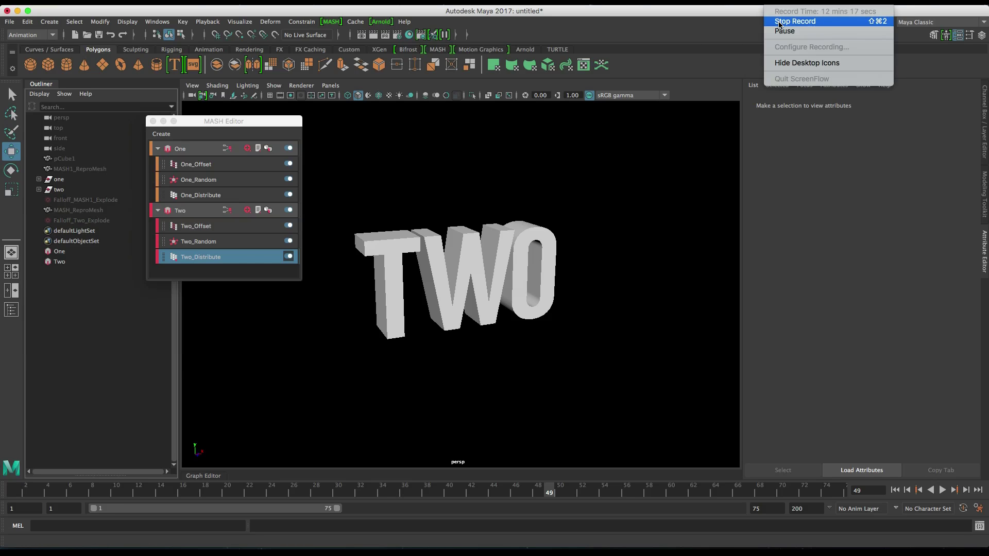